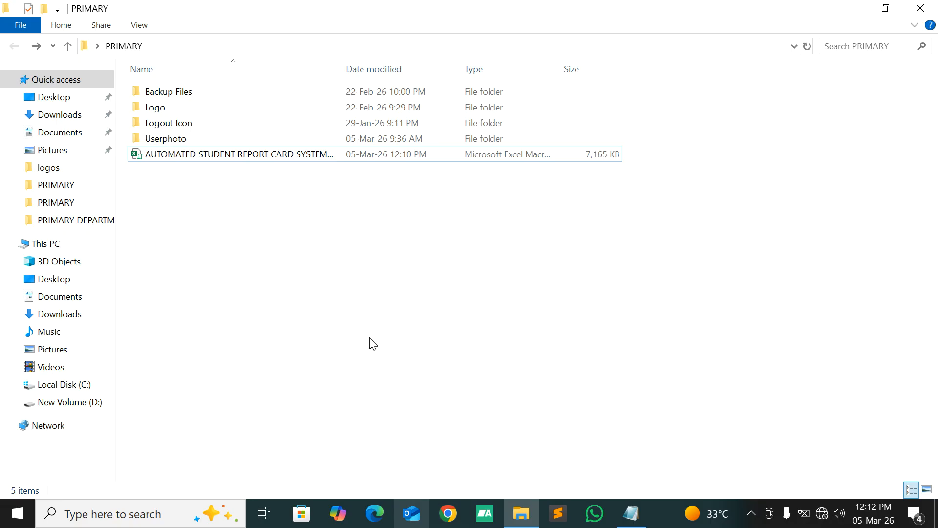
Open the AUTOMATED STUDENT REPORT CARD SYSTEM workbook from the PRIMARY folder.
left_click_drag(128, 88, 193, 152)
left_click(174, 225)
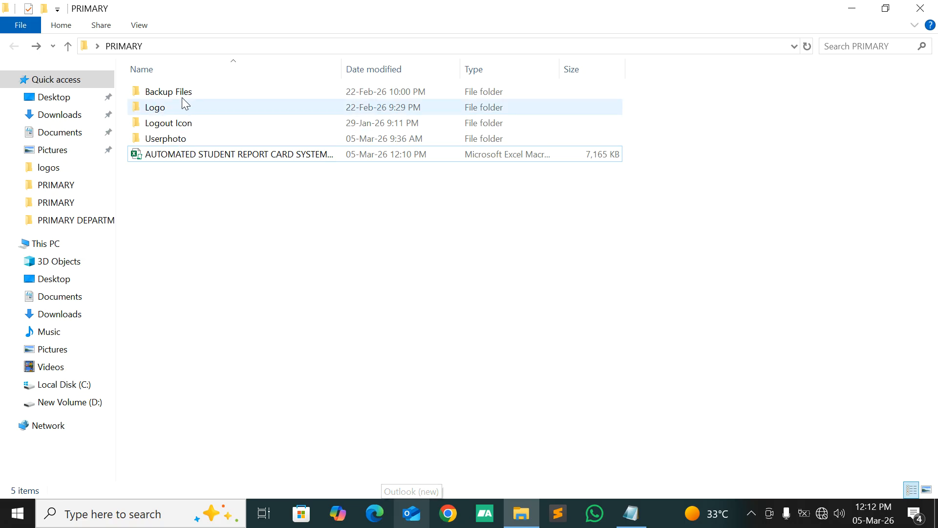
left_click_drag(123, 84, 178, 157)
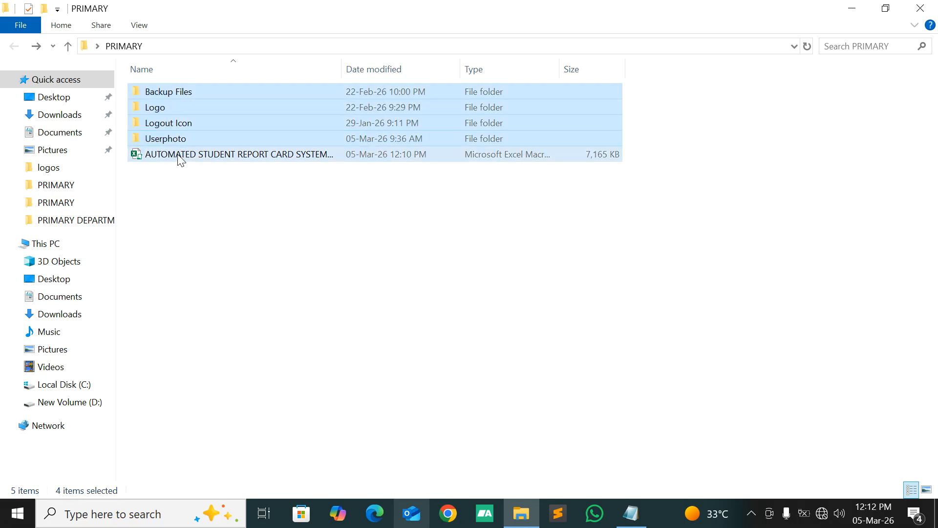
left_click(180, 157)
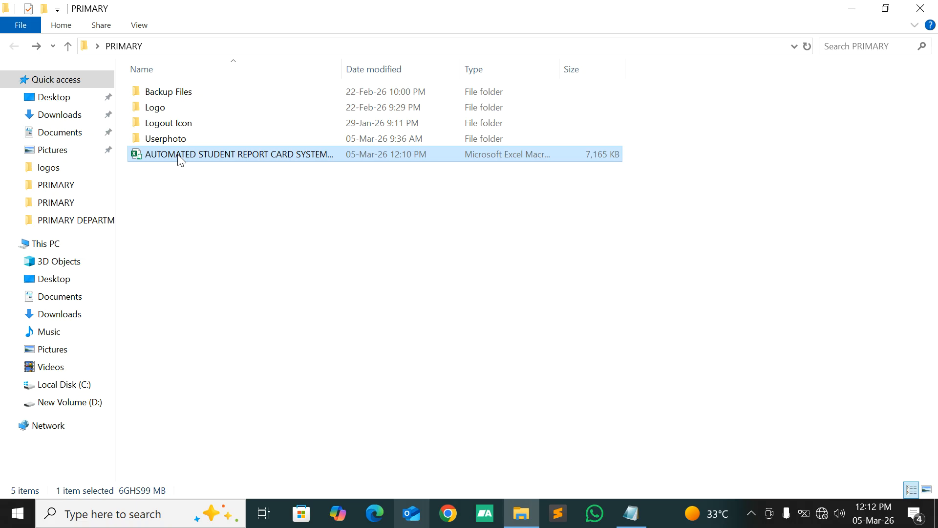
left_click(175, 185)
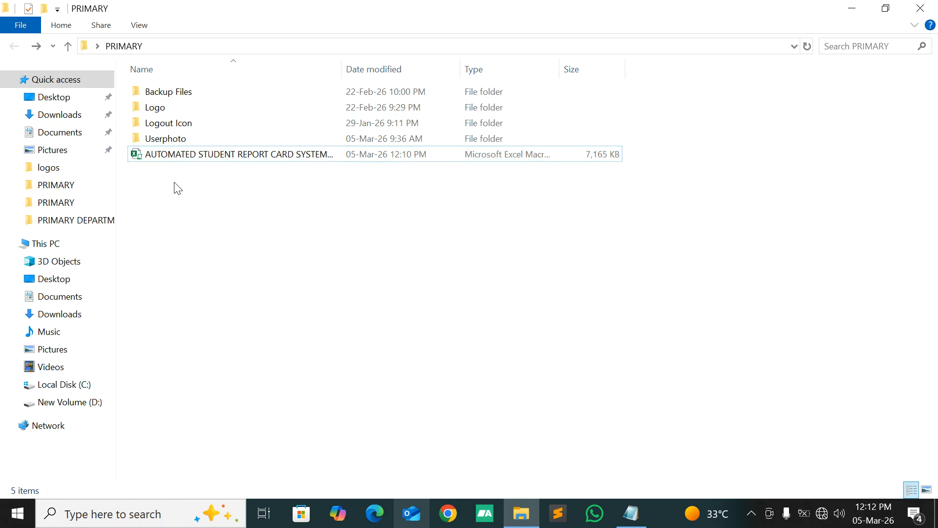
double_click(172, 158)
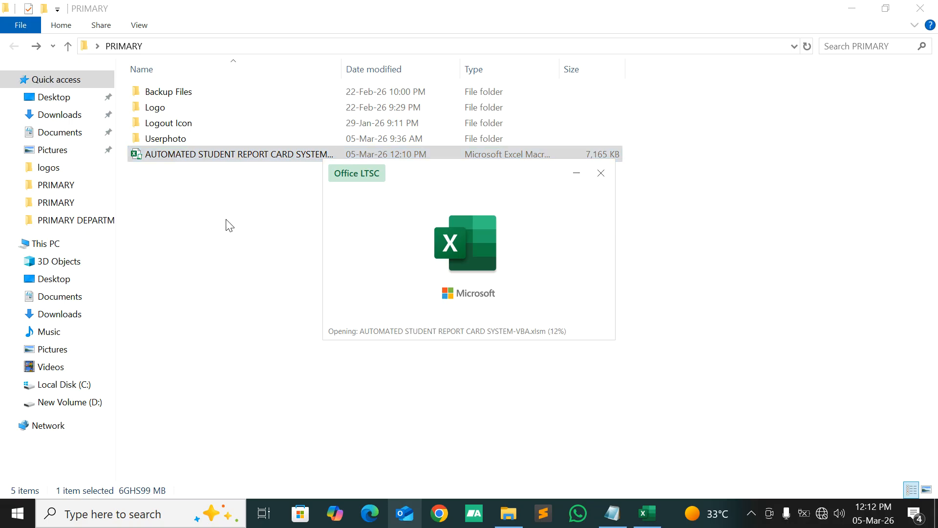
Delete the user photo picture from the Userphoto folder.
left_click(509, 516)
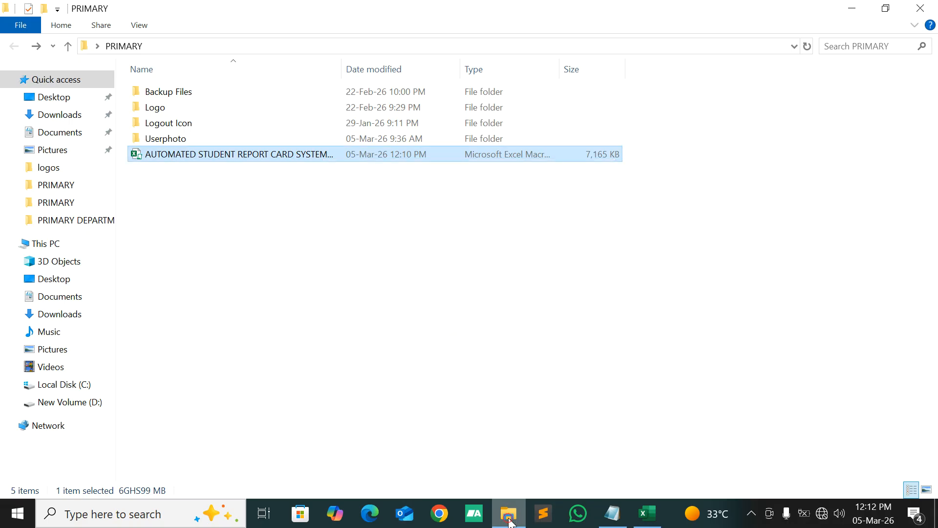
double_click(175, 141)
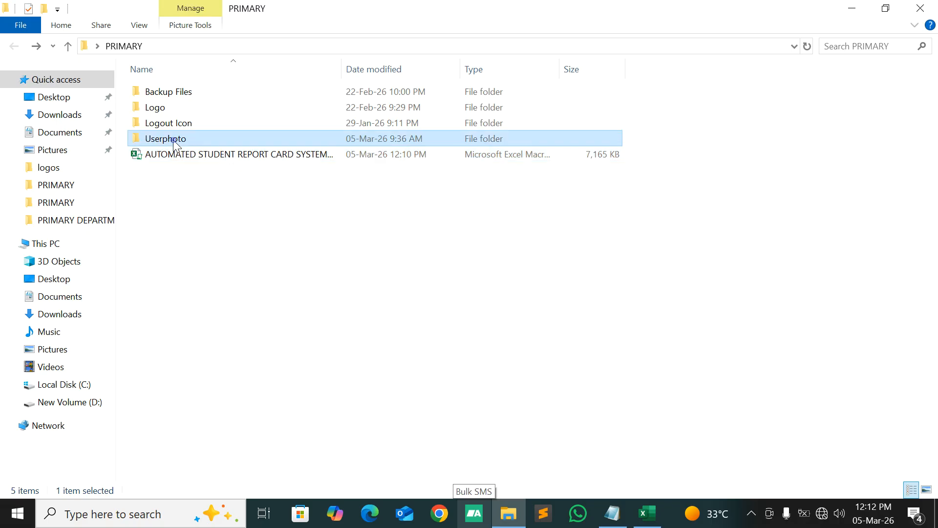
left_click_drag(177, 167, 177, 102)
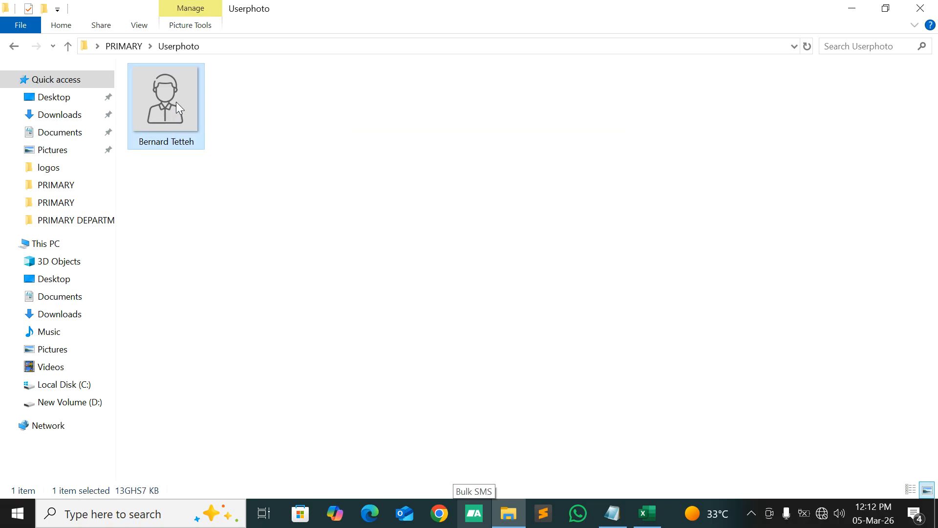
key("Delete")
left_click(13, 51)
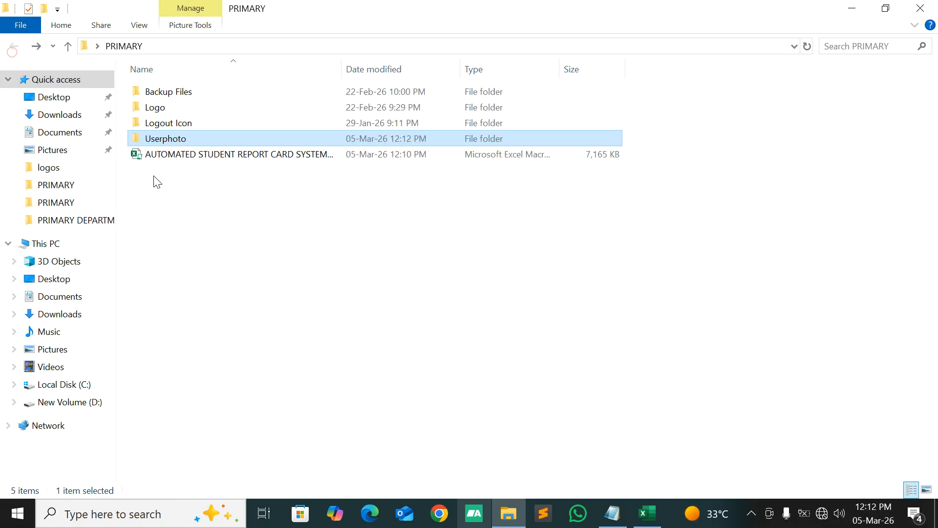
Delete the logo image from the Logo folder and minimize File Explorer.
double_click(188, 128)
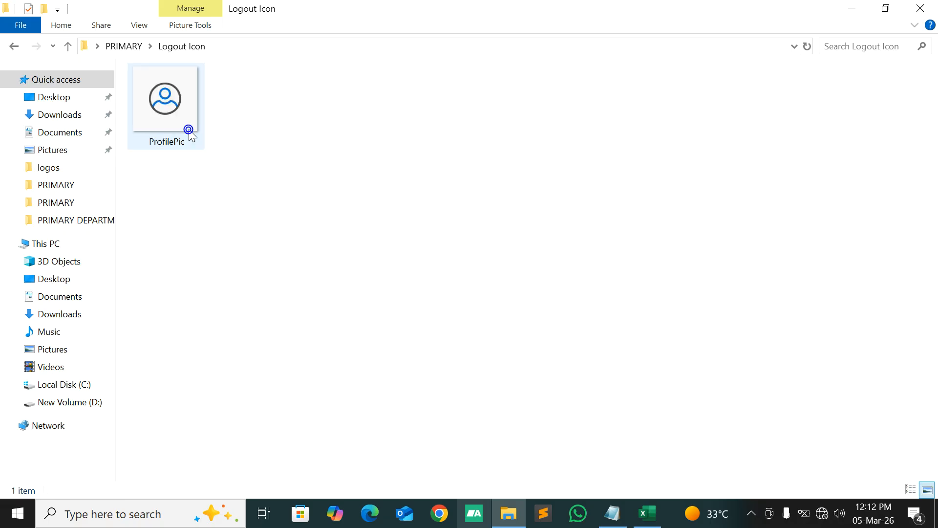
left_click(14, 45)
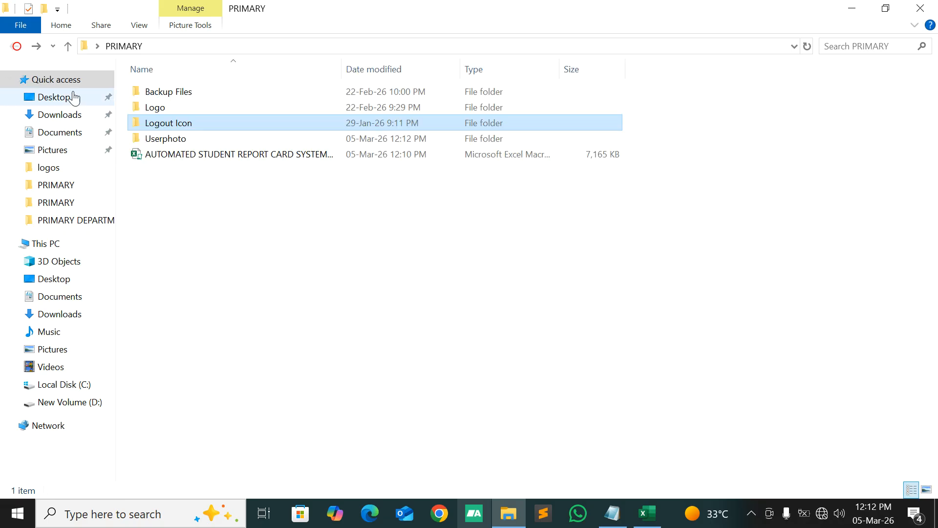
double_click(166, 110)
left_click(173, 122)
left_click_drag(173, 120, 172, 112)
key("Delete")
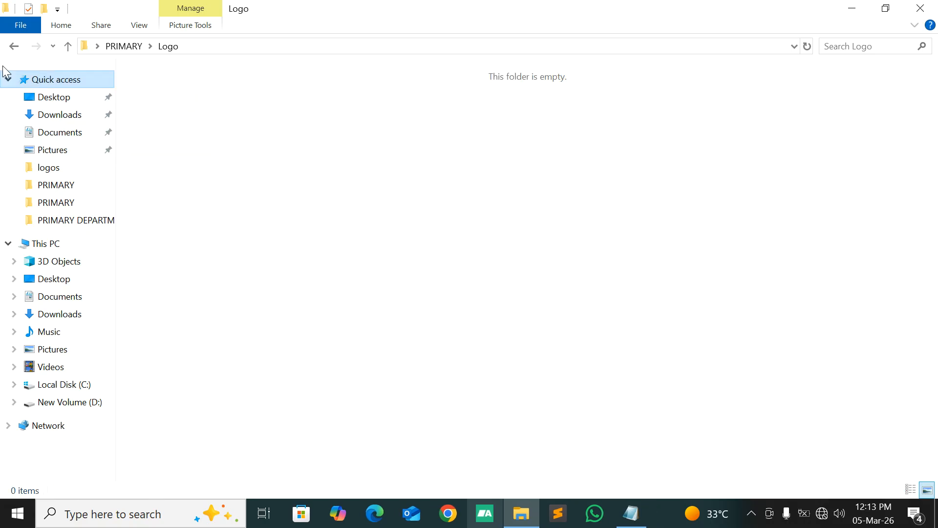
left_click(14, 48)
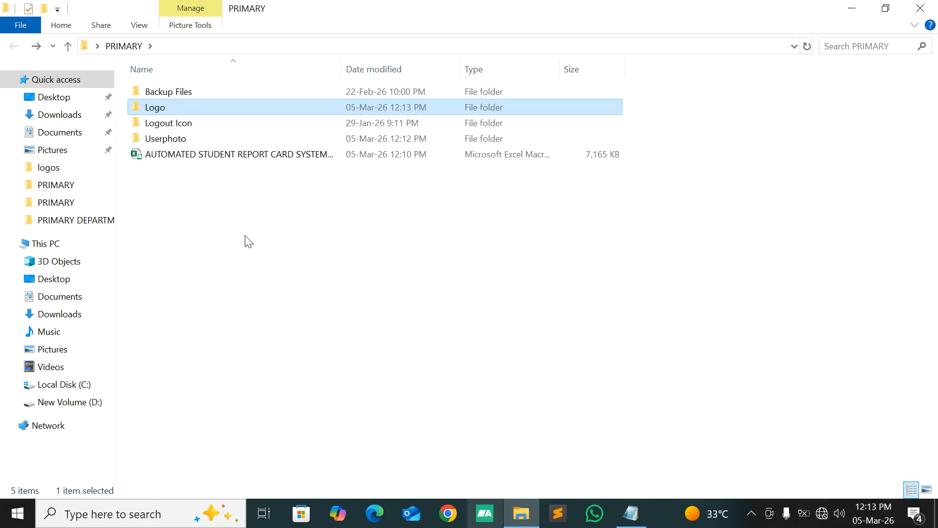
left_click(853, 8)
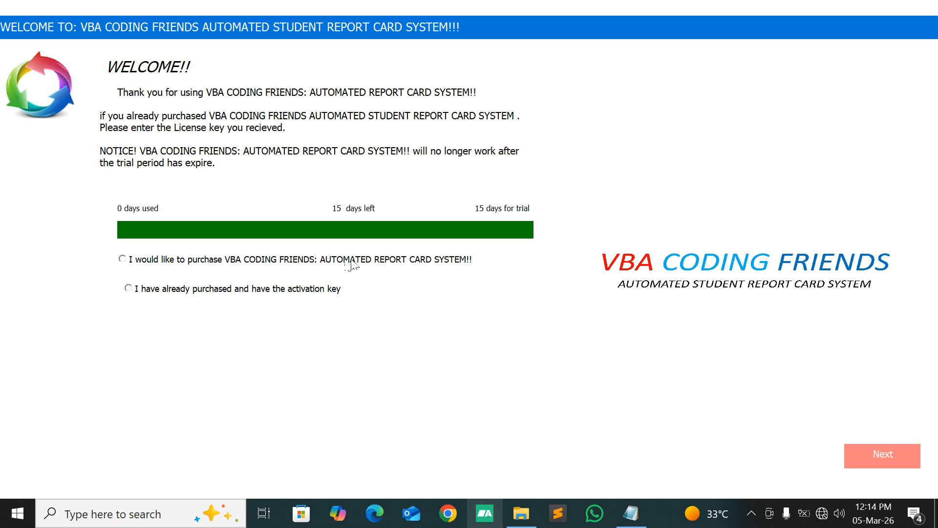
Choose 'I would like to purchase' and continue to the activation form.
left_click(124, 260)
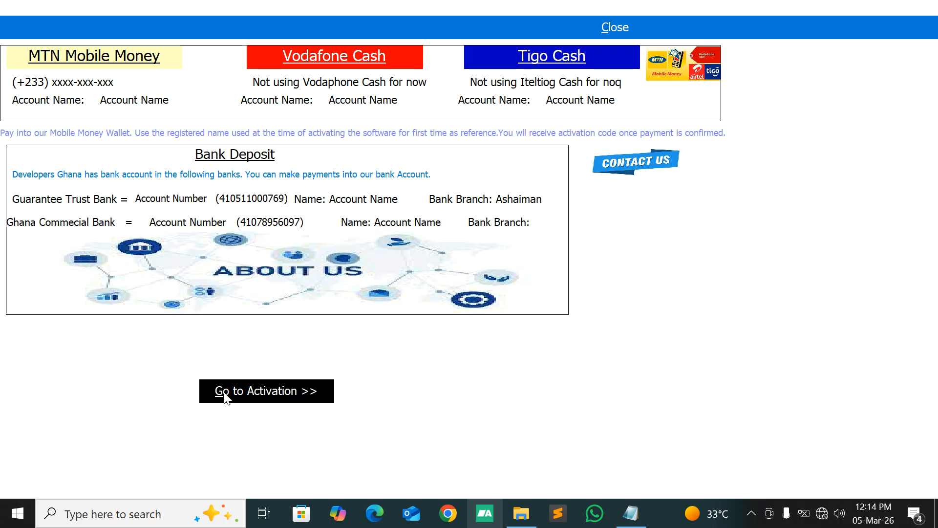
left_click(272, 391)
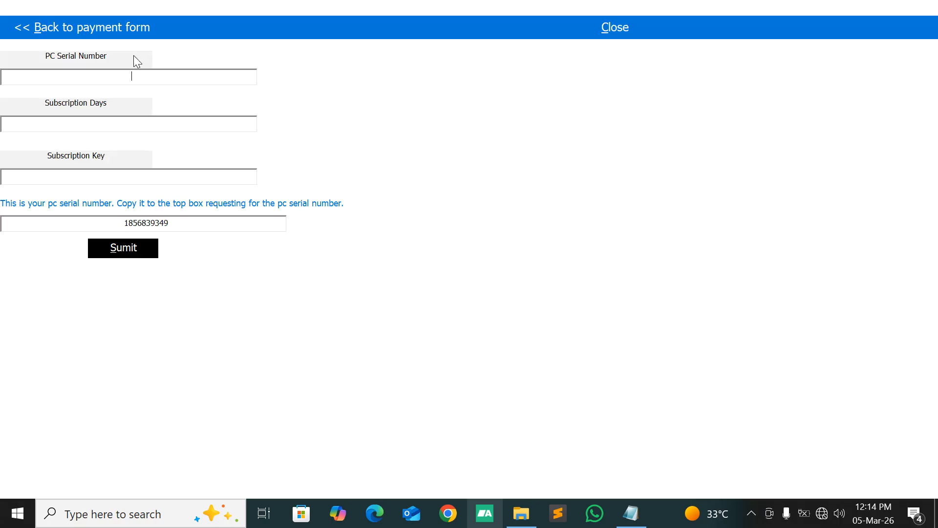
Paste the displayed PC serial number into PC Serial Number and enter 30 subscription days.
double_click(114, 223)
key("ctrl+c")
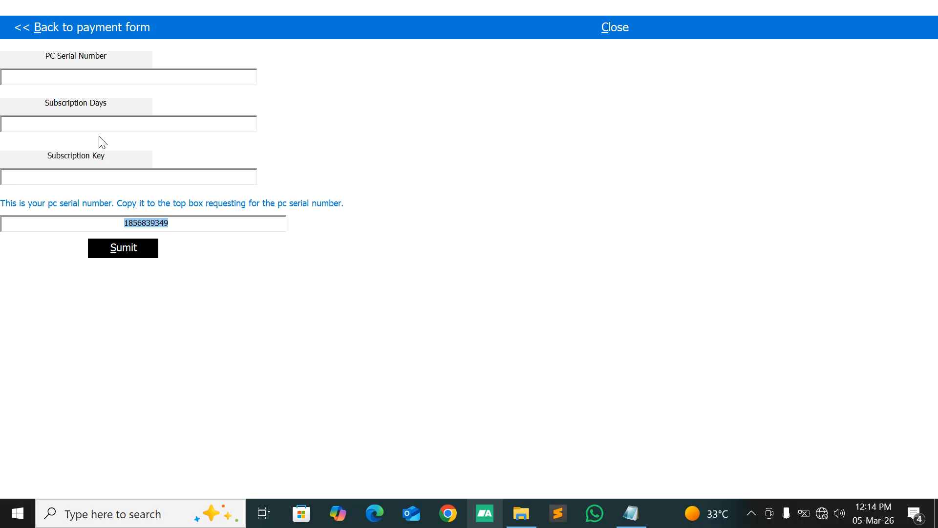
left_click(123, 81)
key("ctrl+v")
left_click(104, 128)
type("360")
key("BackSpace")
key("BackSpace")
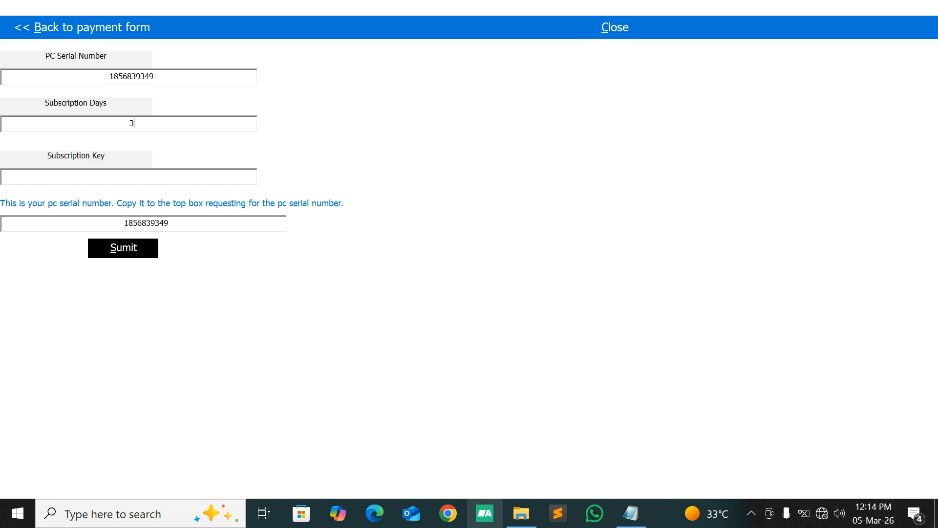
type("0")
Paste the subscription key from Notepad, change Subscription Days to 31, and return to payment.
left_click(631, 512)
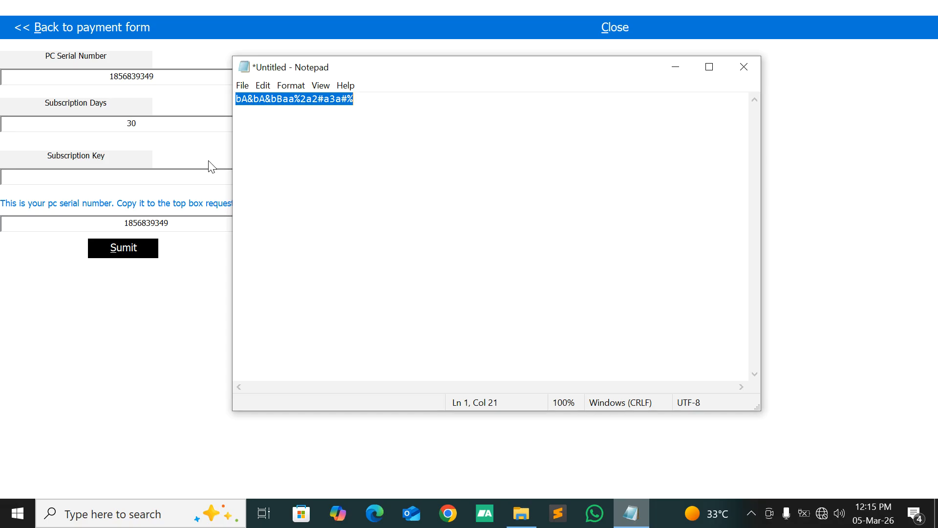
left_click(174, 179)
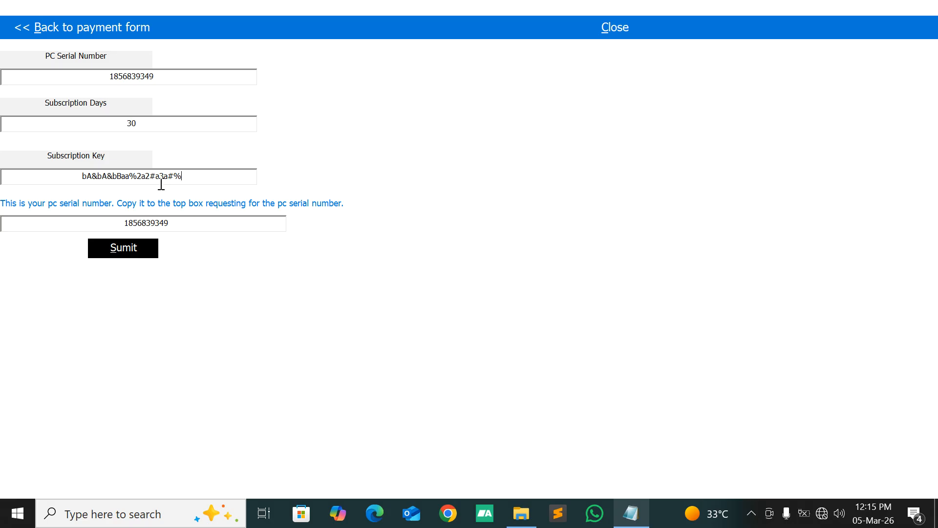
double_click(130, 123)
left_click(207, 173)
double_click(125, 126)
type("31")
left_click(93, 32)
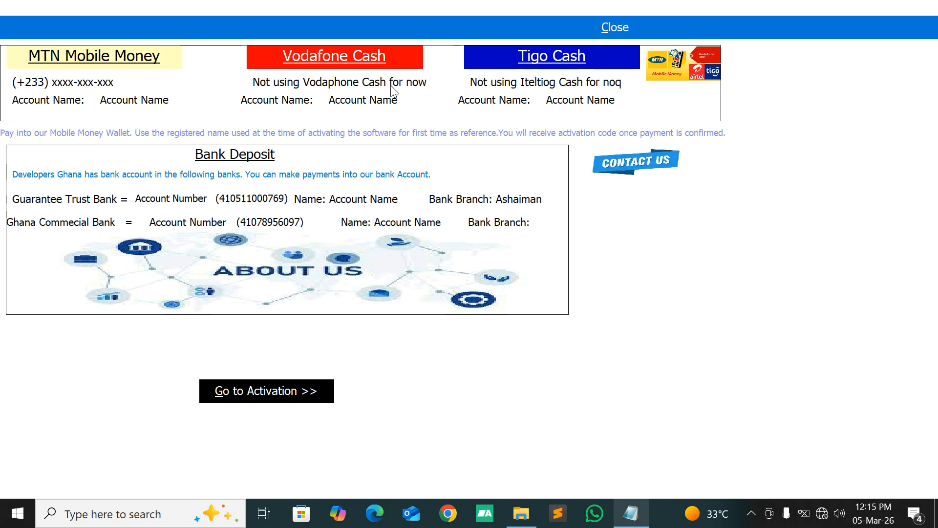
Close the payment form, select 'I have already purchased', and close the activation form.
left_click(622, 28)
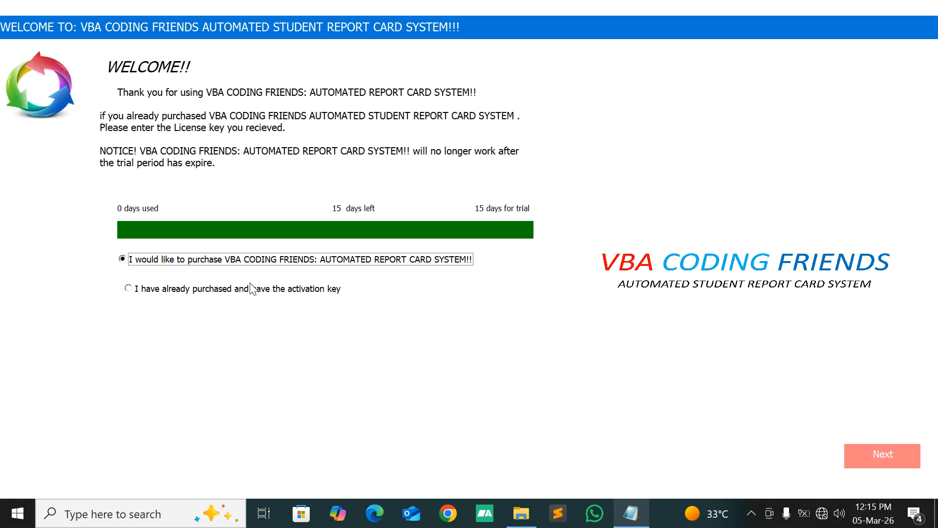
left_click(139, 291)
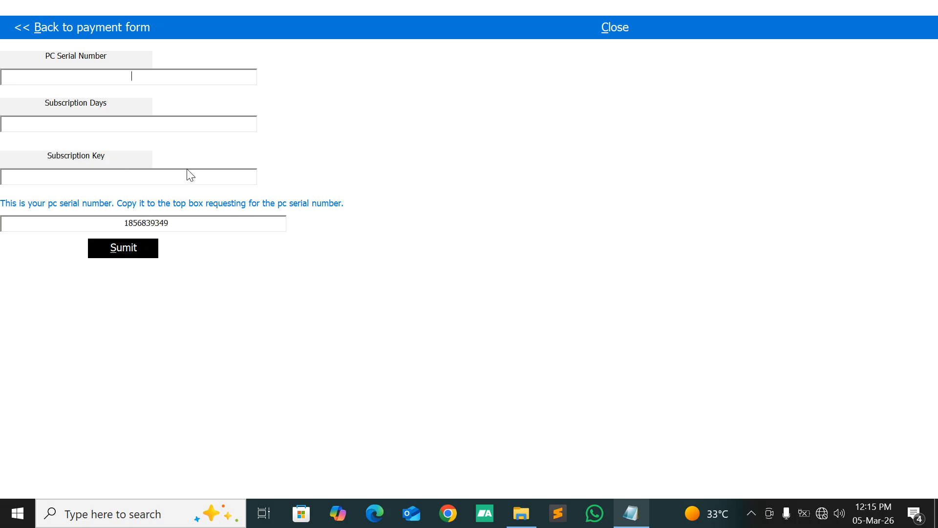
left_click(621, 28)
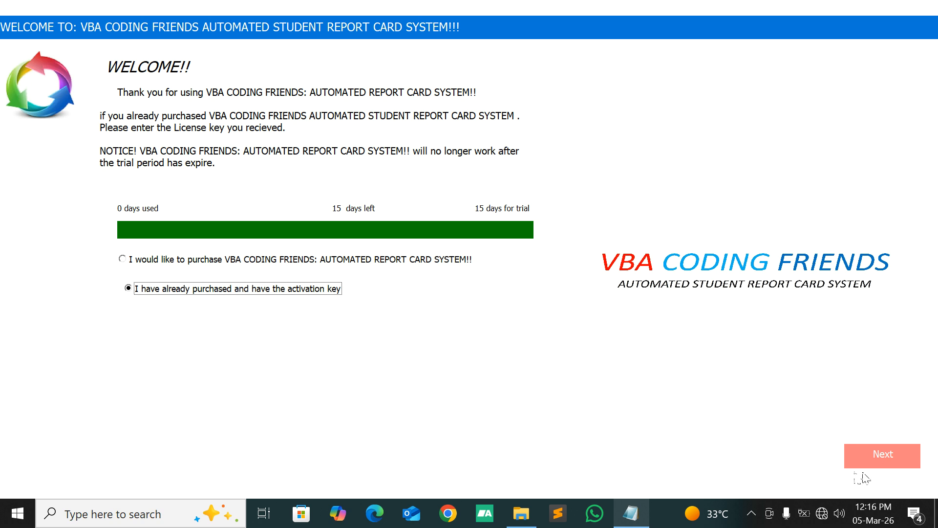
Agree to the terms and dismiss the missing school data notice.
left_click(881, 456)
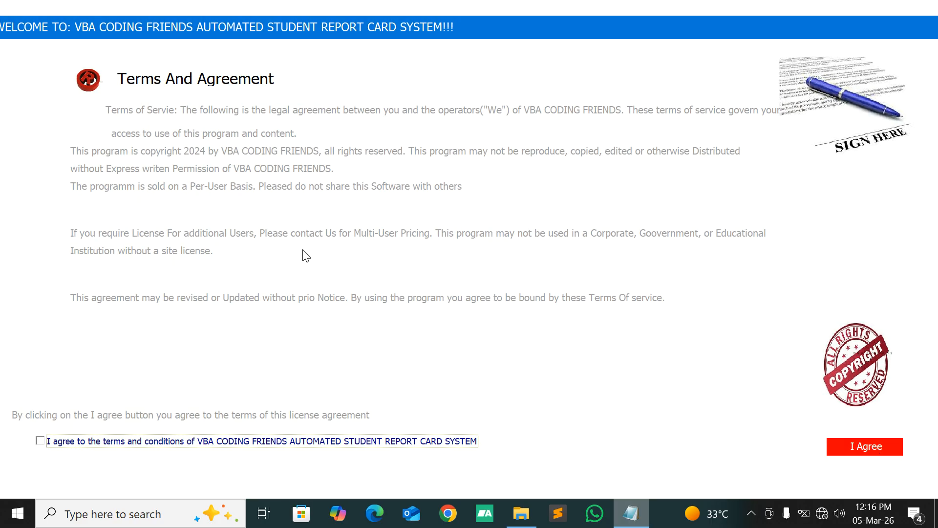
left_click(39, 440)
left_click(862, 448)
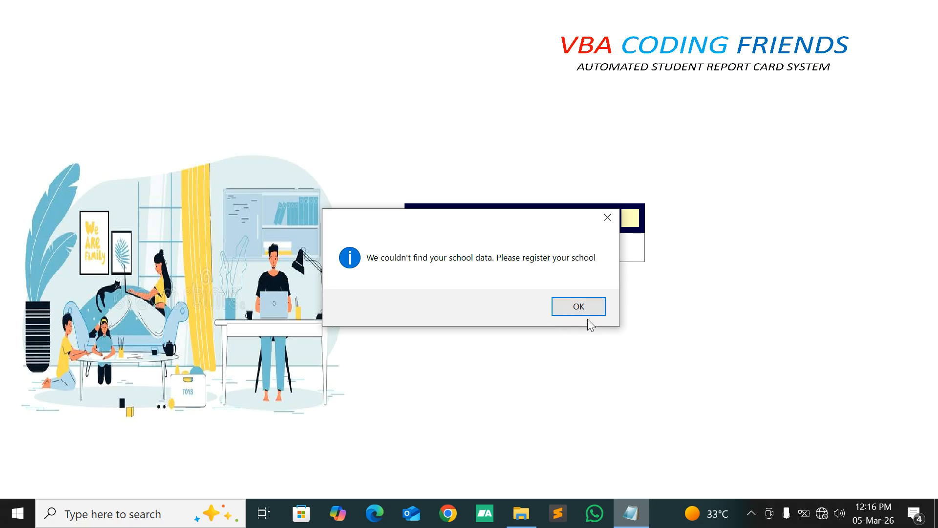
left_click(579, 307)
Enter MOUNT CARMEL INTERNATIONAL SCHOOL as the name, SECOND TERM, and session 2025 - 2026.
left_click(297, 57)
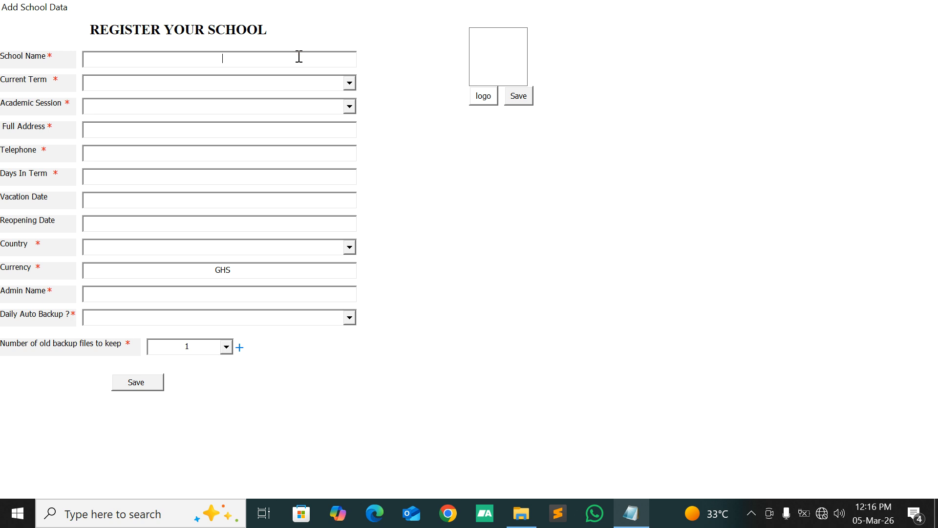
type("MOUNT CARMEL INTERNATIONAL SCHOOL")
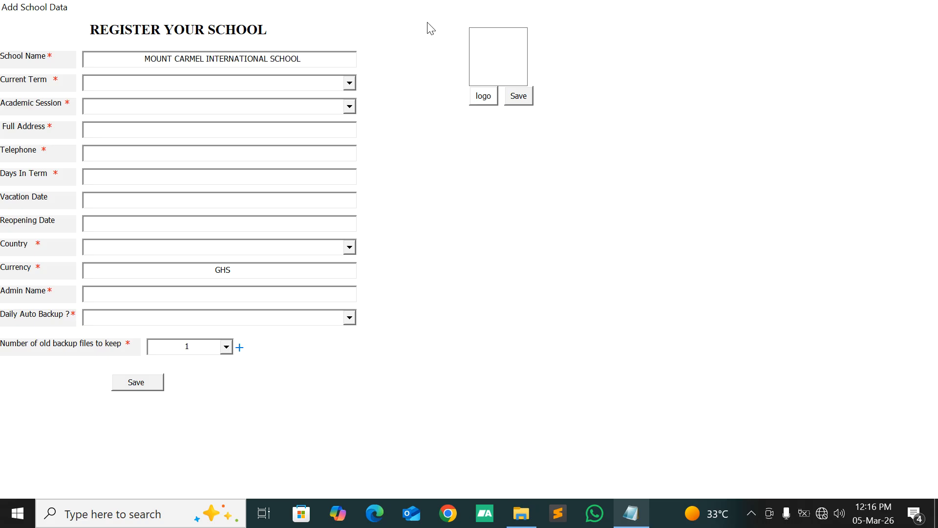
left_click(350, 83)
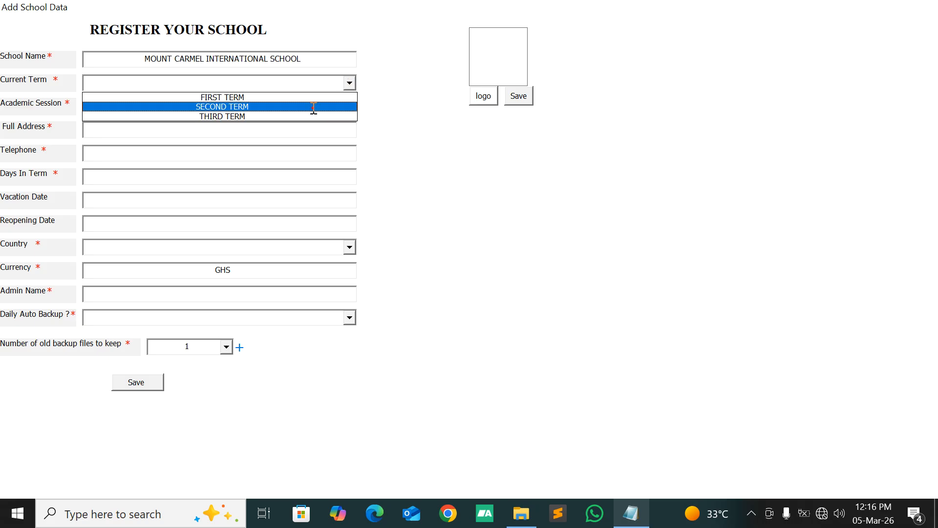
left_click(312, 108)
left_click(349, 107)
left_click(283, 140)
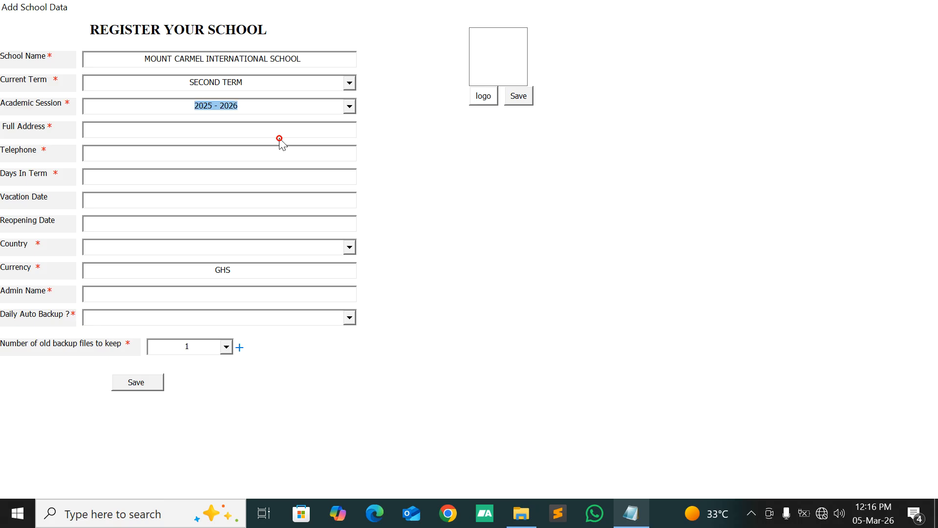
Enter the school's postal address and telephone number, 70 days in term, and vacation date 25-03-2026.
left_click(329, 133)
type("P.O. ")
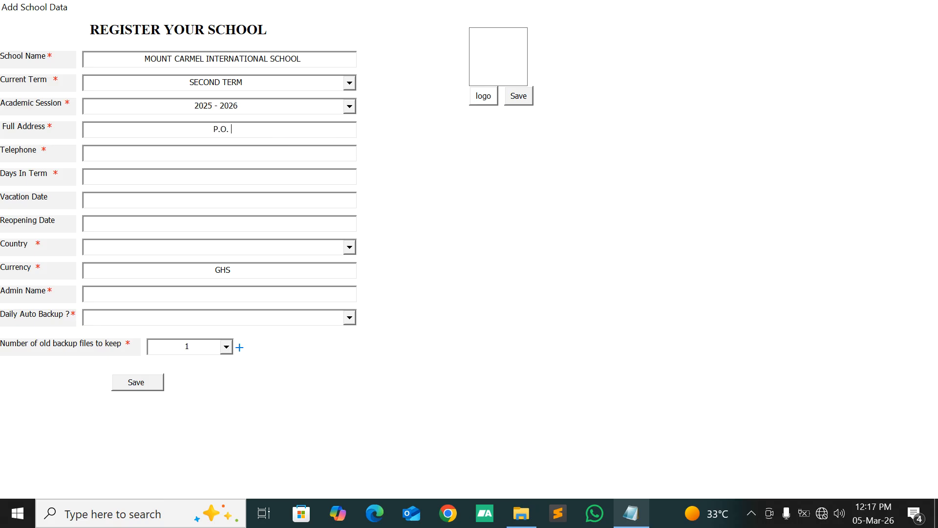
type("BOX T253 TEMA COMM 22")
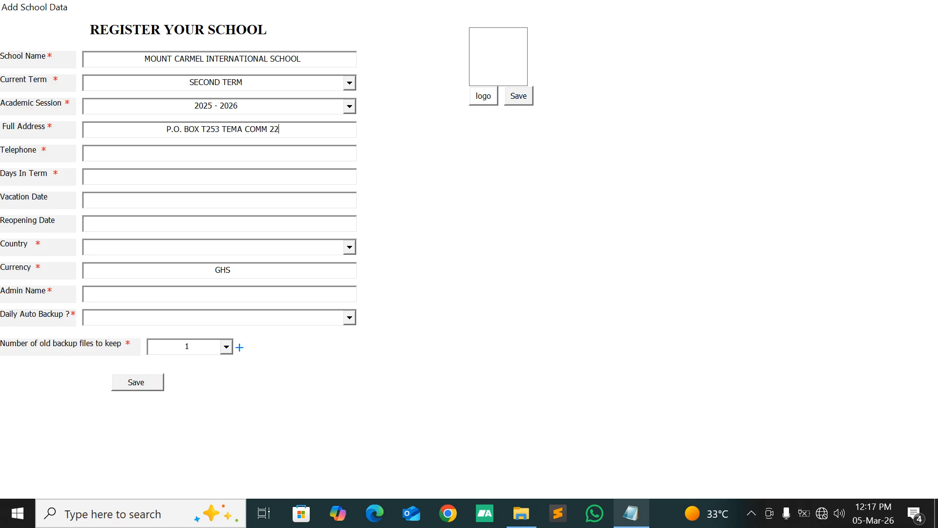
left_click(305, 158)
left_click(304, 177)
type("70")
left_click(250, 199)
type("25-03-2026")
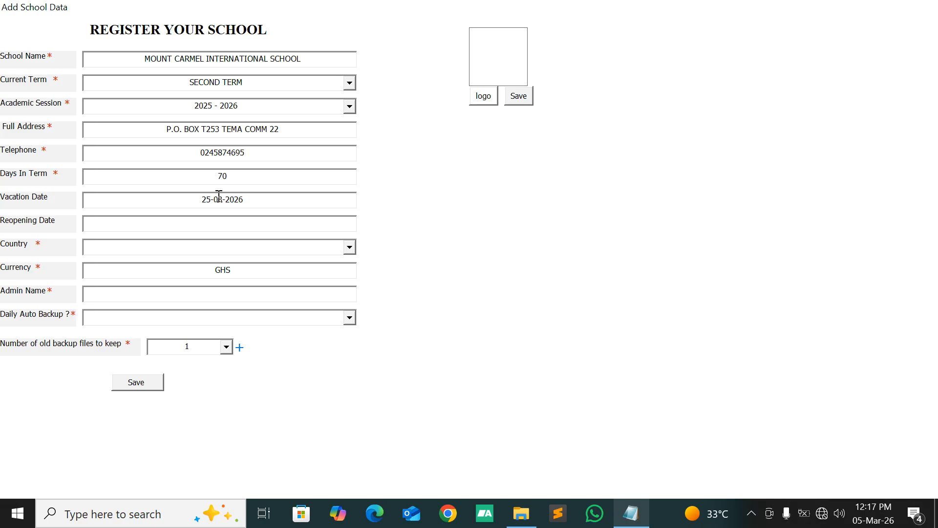
double_click(191, 204)
key("ctrl+c")
Set the reopening date to 25-04-2026 by reusing the vacation date.
left_click(204, 224)
key("ctrl+v")
left_click(221, 224)
key("BackSpace")
type("4")
Choose Ghana as the country, giving GHS as the currency.
left_click(350, 247)
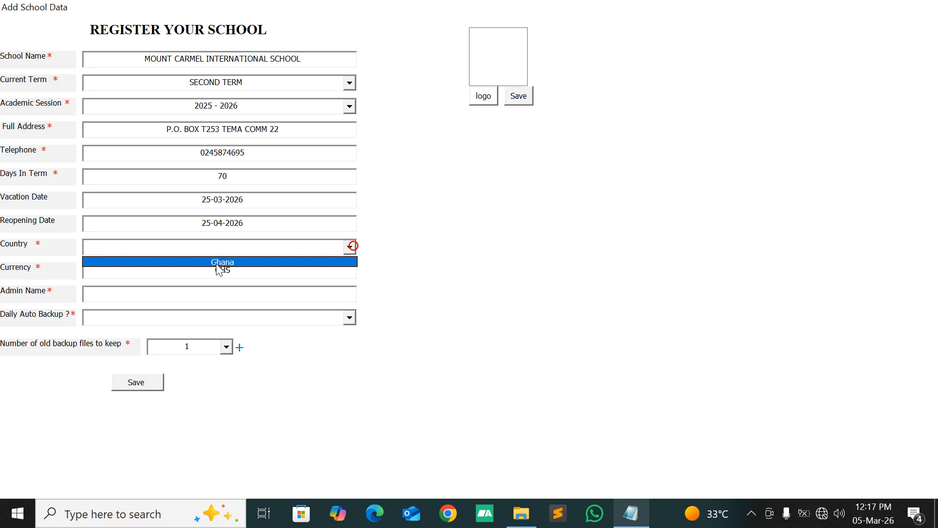
left_click(223, 259)
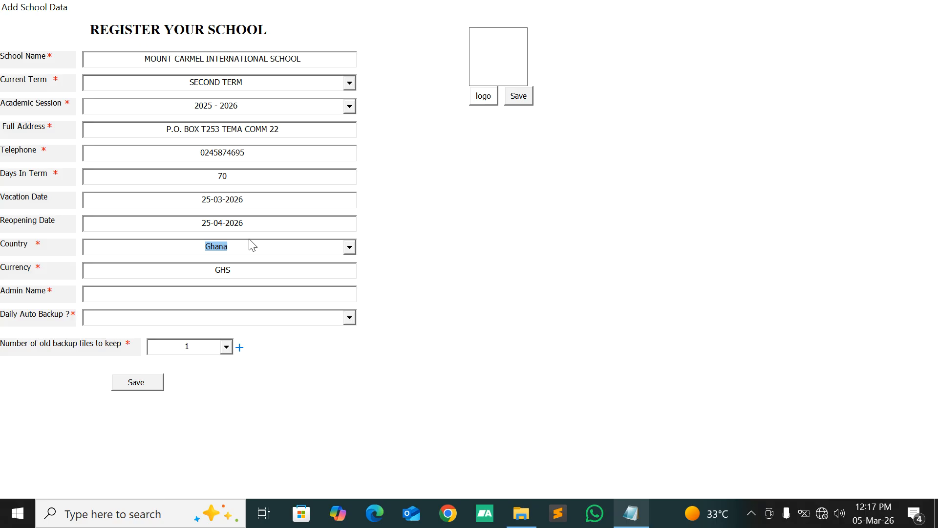
type("CHINA")
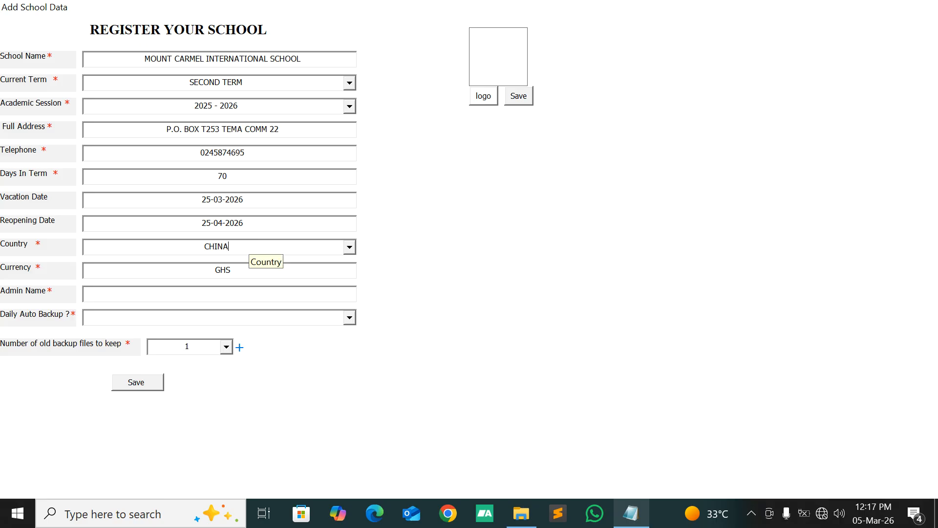
key("BackSpace")
key("BackSpace")
key("BackSpace")
key("BackSpace")
key("BackSpace")
left_click(349, 248)
left_click(316, 261)
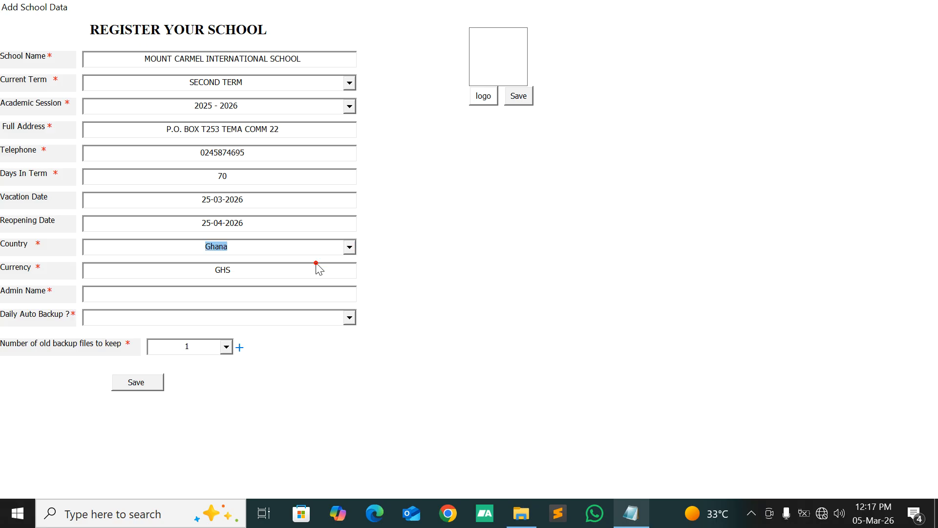
left_click(207, 273)
left_click(263, 271)
Enter 'Admin' as the admin name and set Daily Auto Backup to Yes.
left_click(211, 294)
type("Admin")
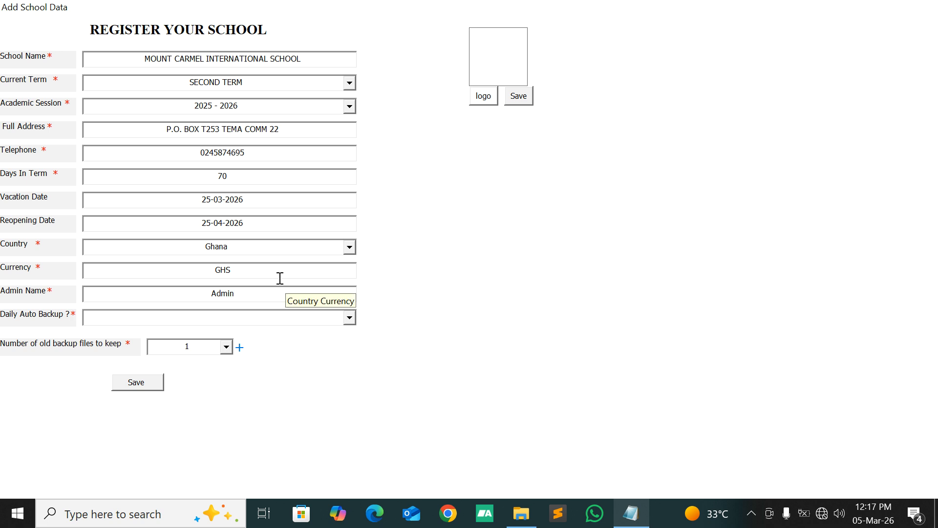
left_click_drag(215, 270, 241, 276)
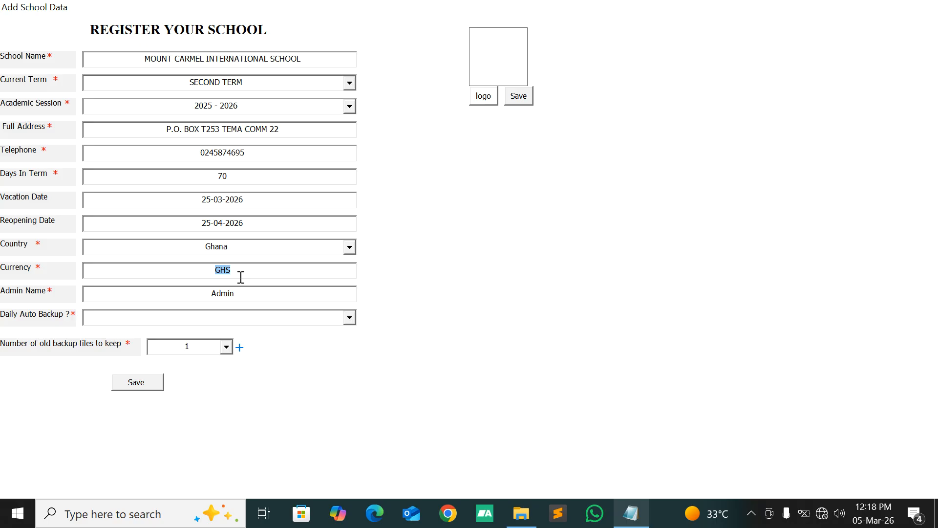
left_click(349, 318)
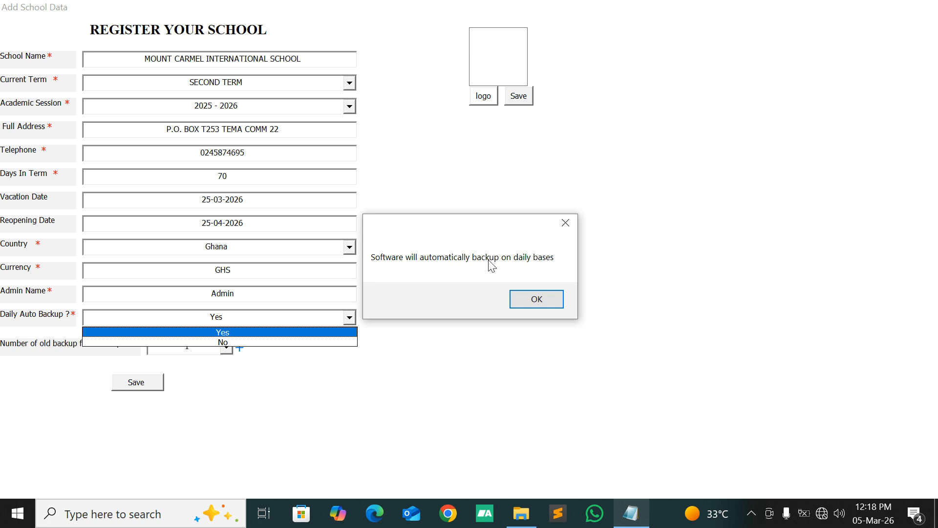
Switch Daily Auto Backup to No, then back to Yes, dismissing each notice.
left_click(537, 299)
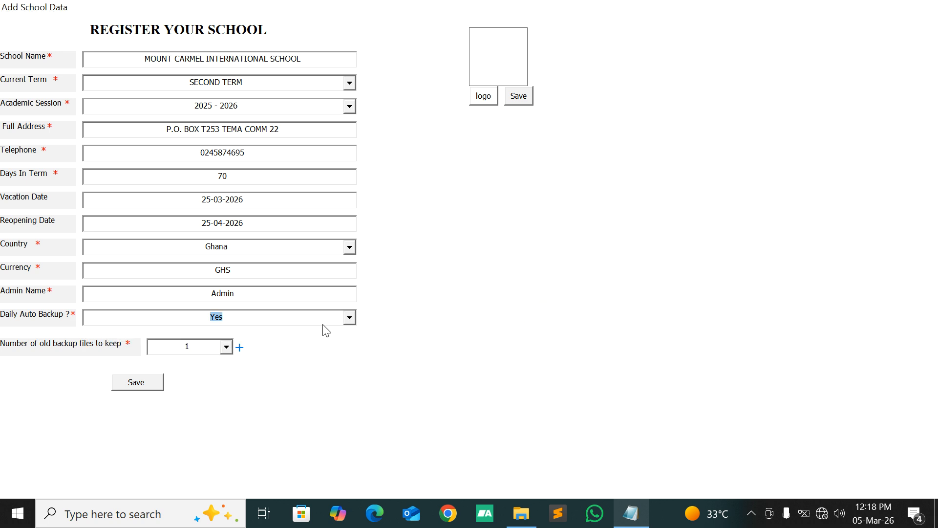
left_click(350, 320)
left_click(420, 319)
left_click(350, 317)
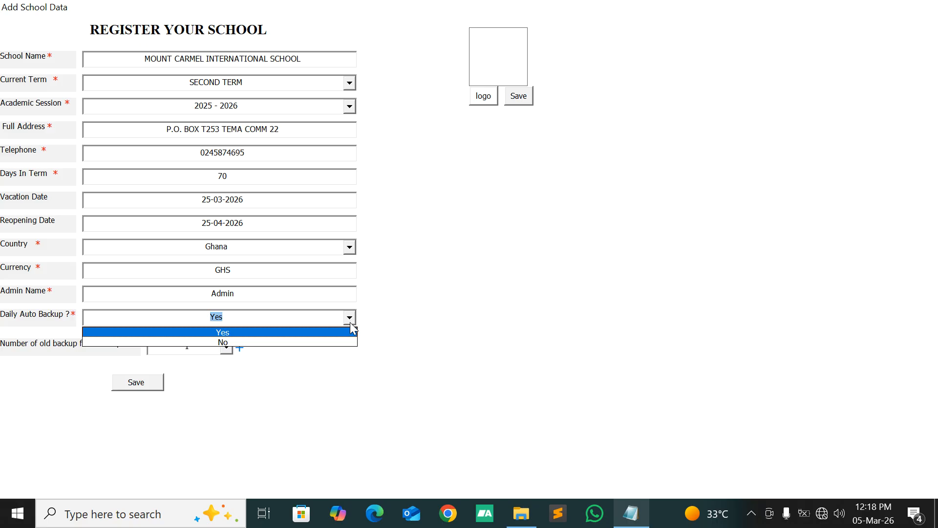
left_click(354, 342)
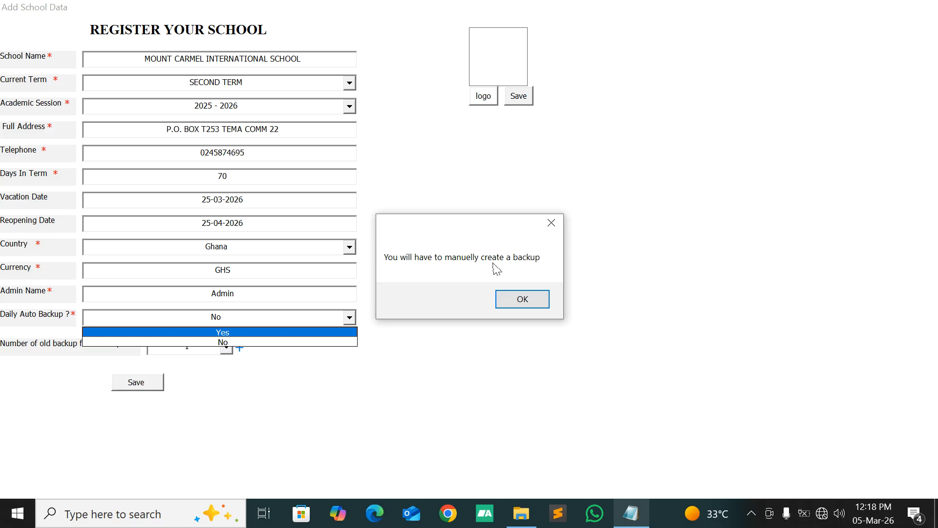
left_click(524, 301)
left_click(292, 316)
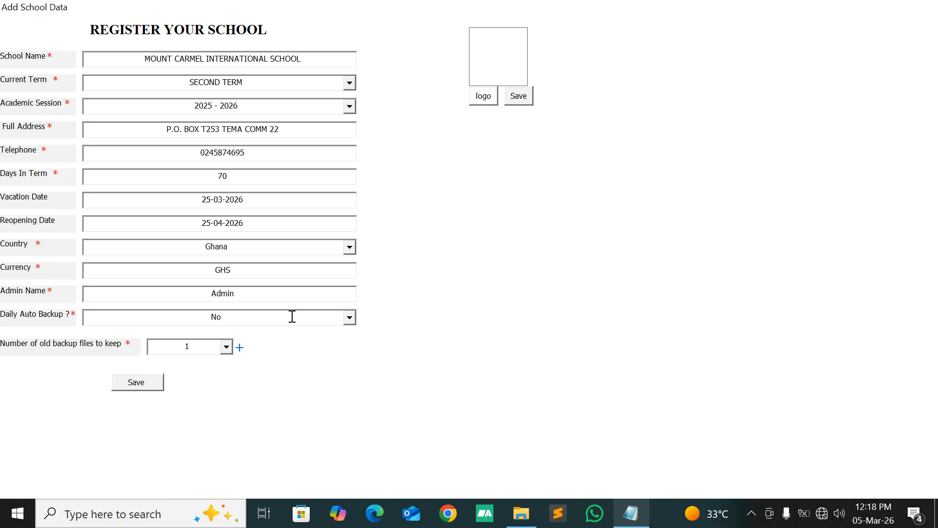
left_click(349, 319)
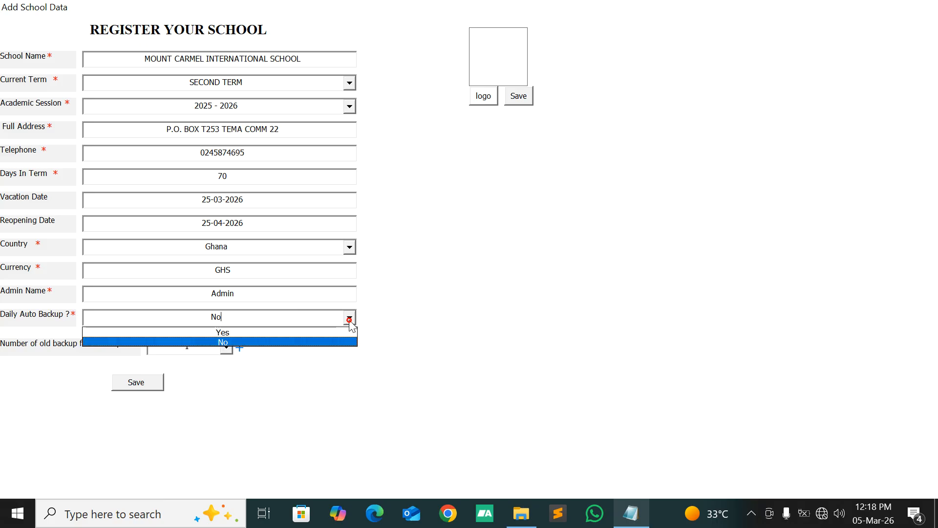
left_click(341, 332)
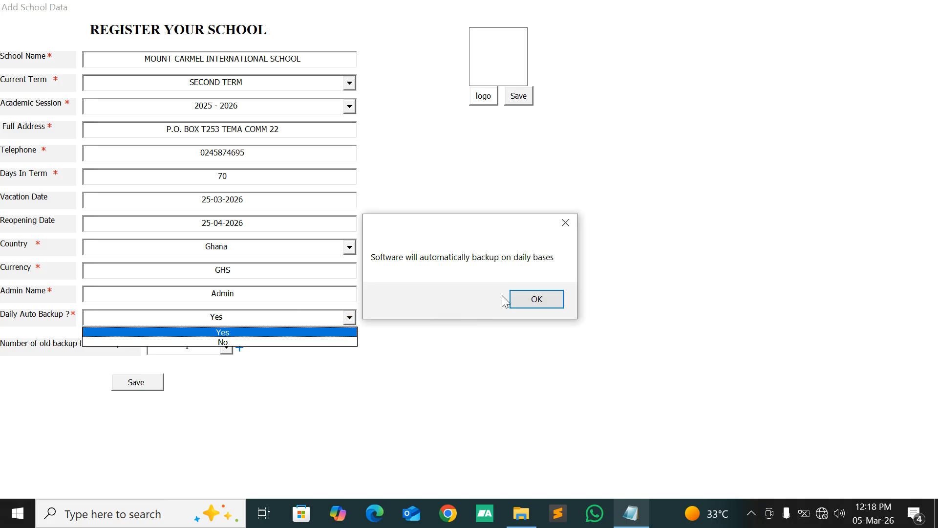
left_click(546, 303)
Set 5 old backup files to keep and start choosing the school logo image.
left_click(181, 350)
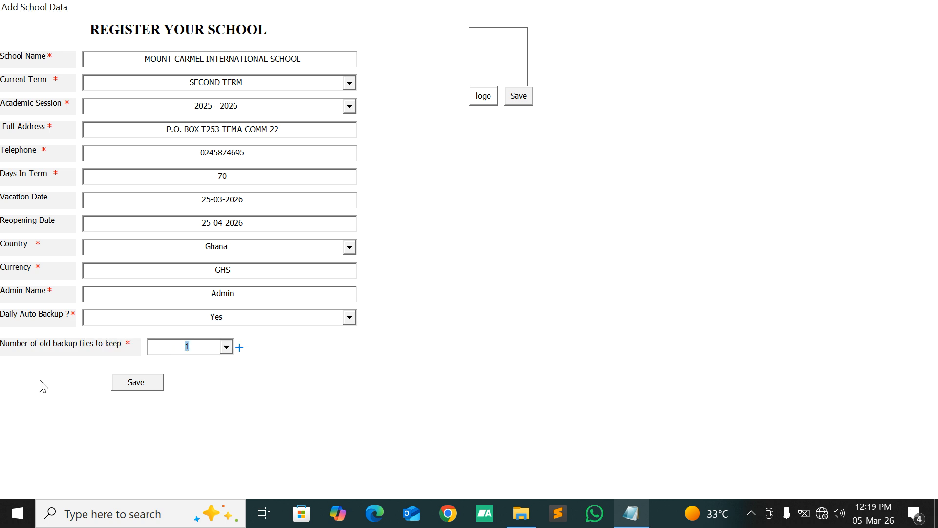
type("5")
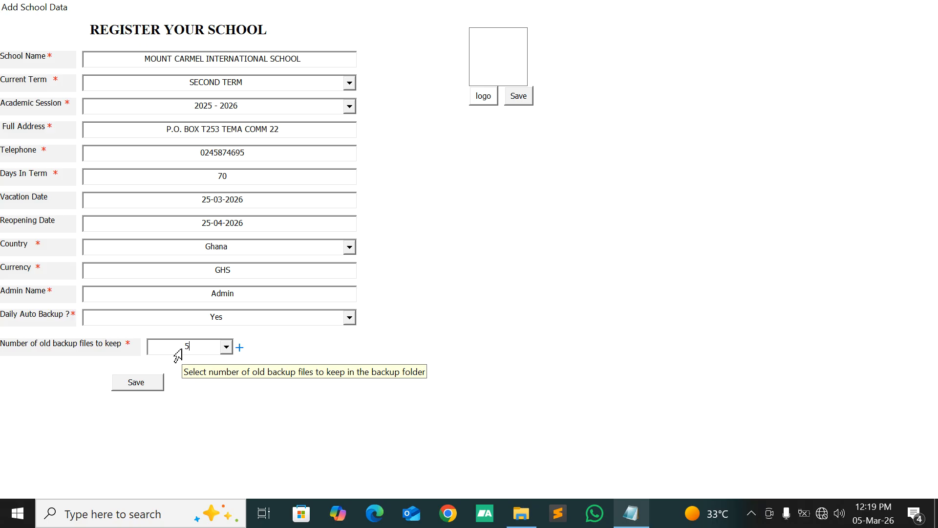
left_click(492, 100)
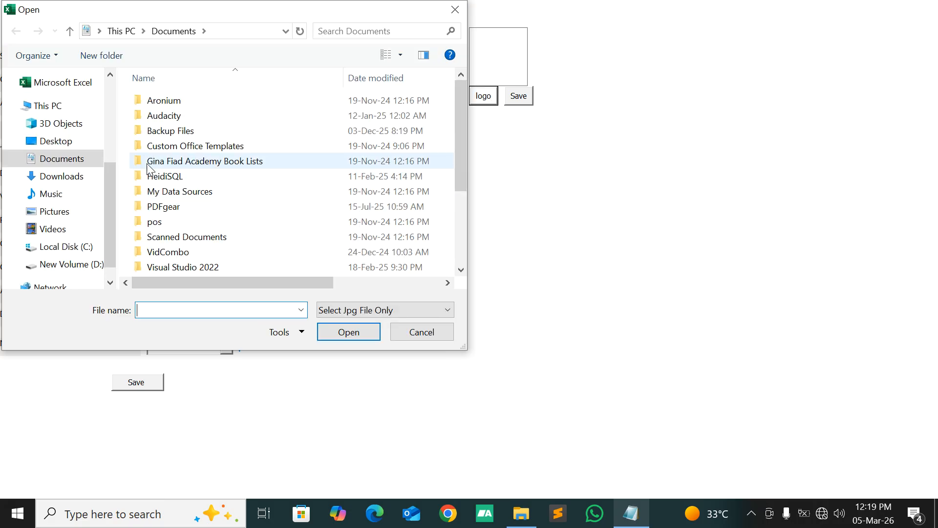
Load amohschoollogo from Desktop > logos as the school logo and save it.
left_click(64, 142)
scroll(404, 198, "down", 8)
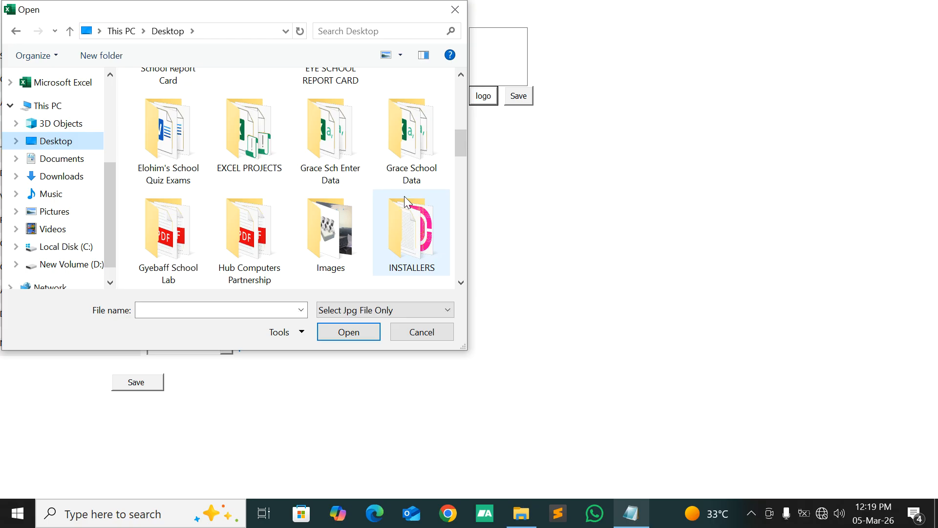
scroll(404, 198, "down", 2)
double_click(412, 230)
double_click(258, 128)
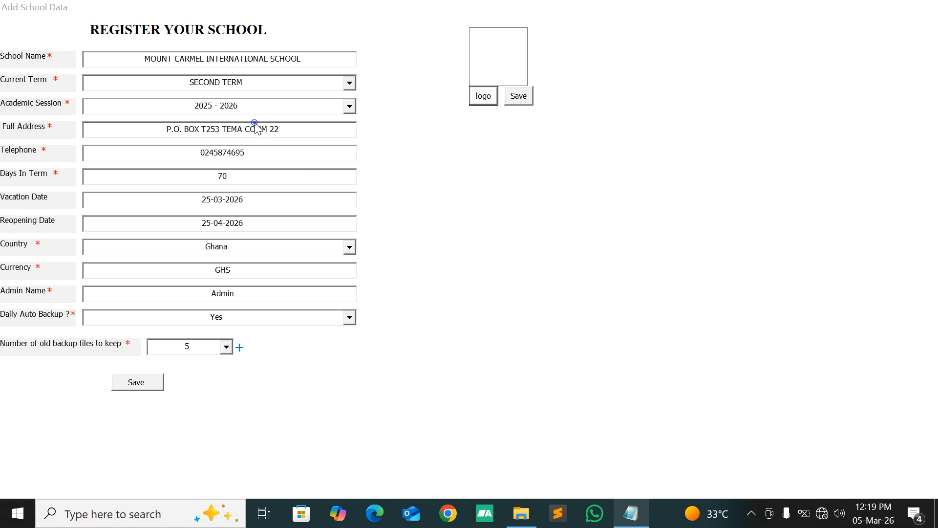
left_click(517, 96)
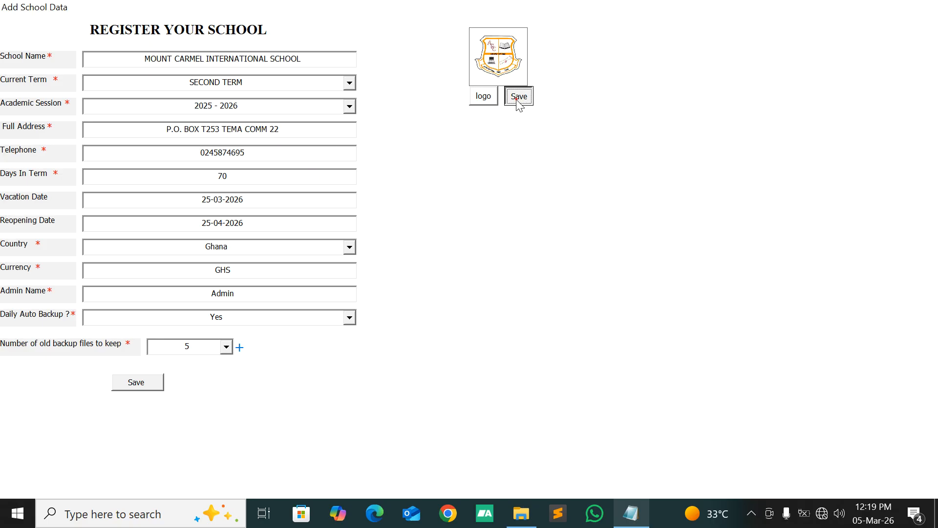
left_click(509, 310)
Save the school registration record and continue past School Data Found.
left_click(126, 384)
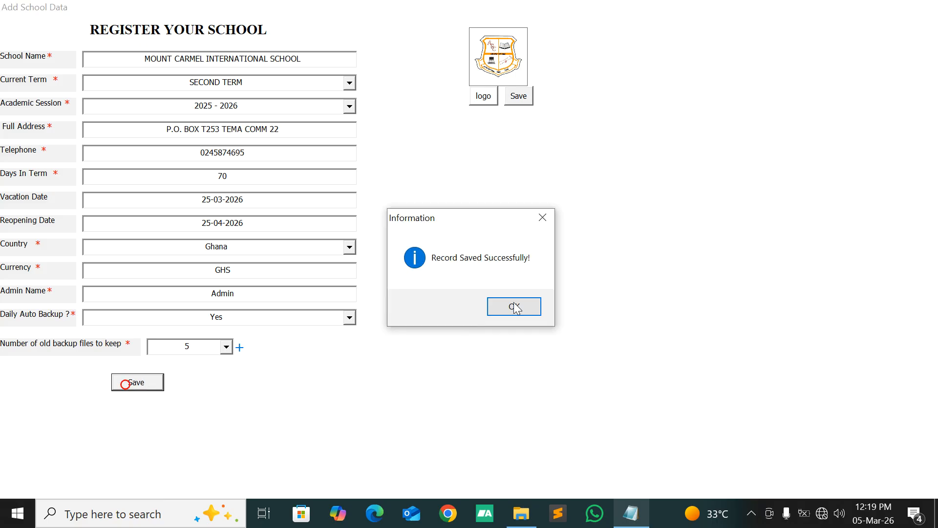
left_click(514, 305)
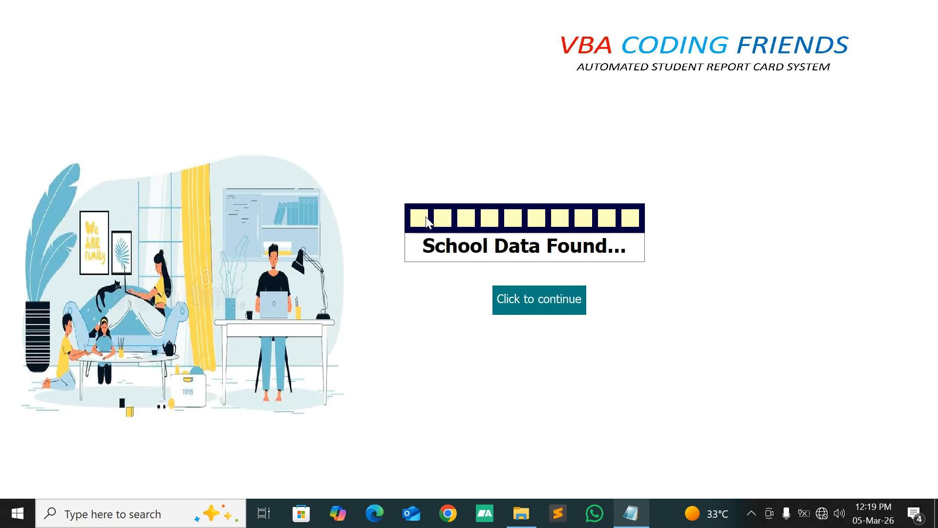
left_click(540, 301)
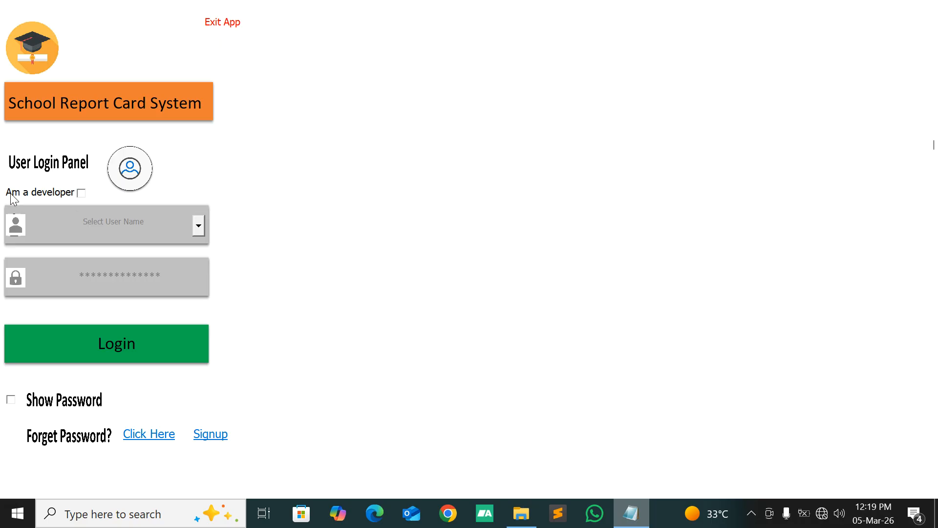
Tick 'Am a developer', enter the password, and find the user name list empty.
left_click(81, 195)
left_click(81, 194)
left_click(124, 276)
type("***********")
left_click(198, 225)
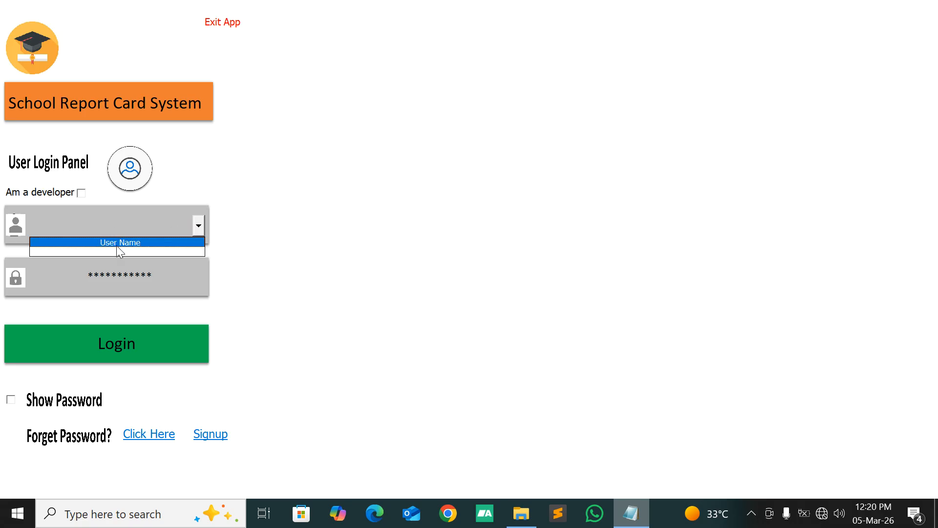
left_click(121, 275)
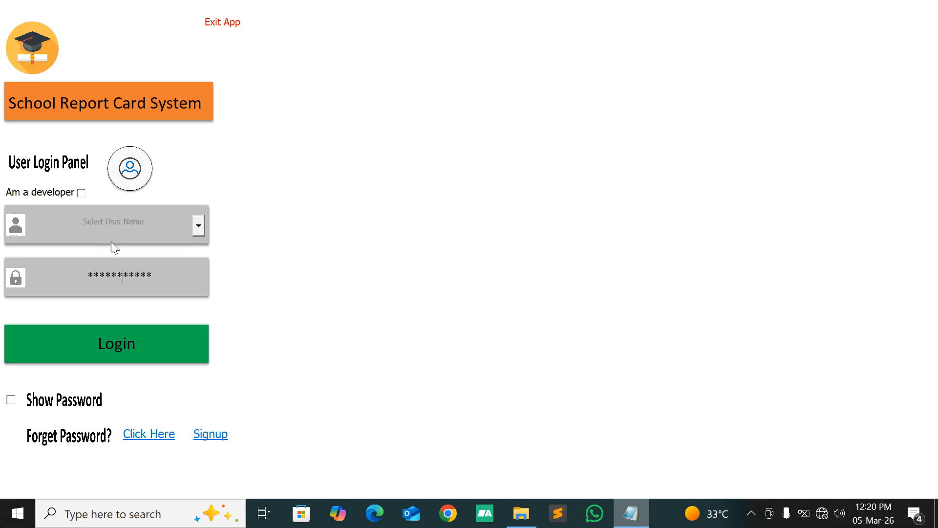
Re-tick the developer option and check the user name list again.
left_click(80, 193)
left_click(127, 275)
left_click(143, 222)
left_click(136, 275)
left_click(80, 192)
left_click(195, 224)
left_click(199, 227)
left_click(209, 440)
Start a new Supper Admin account on the signup form with the user's full name and a password.
left_click(208, 439)
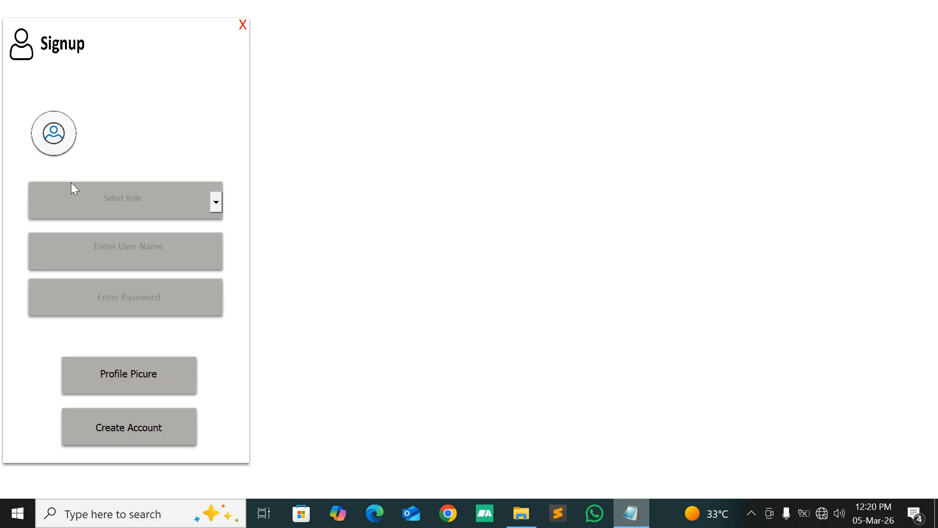
left_click(214, 203)
left_click(189, 229)
left_click(166, 255)
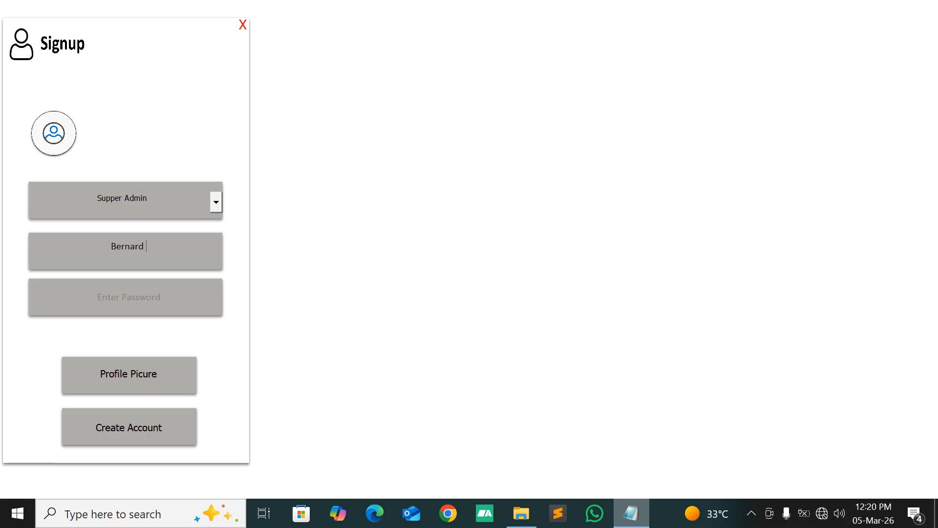
left_click(180, 295)
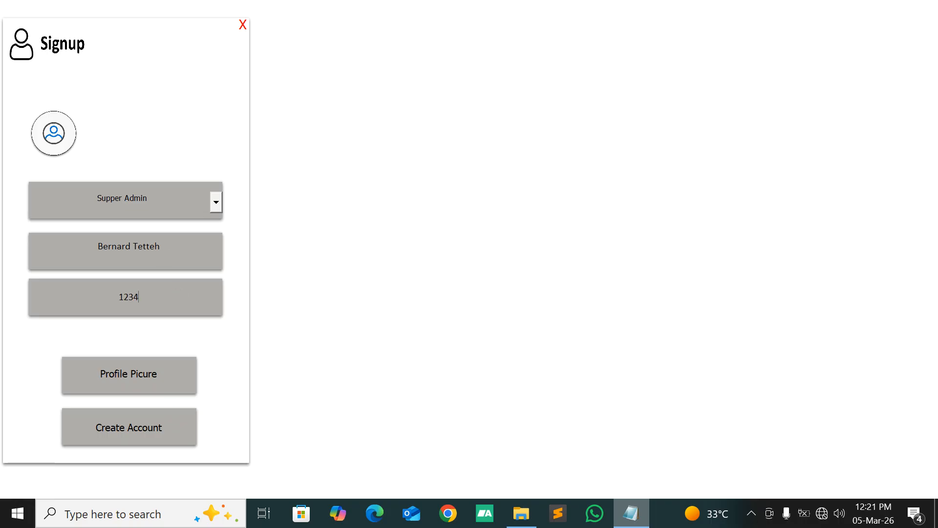
Set the profile picture to default_male from Desktop > EXCEL PROJECTS > Project Icons and create the account.
left_click(147, 377)
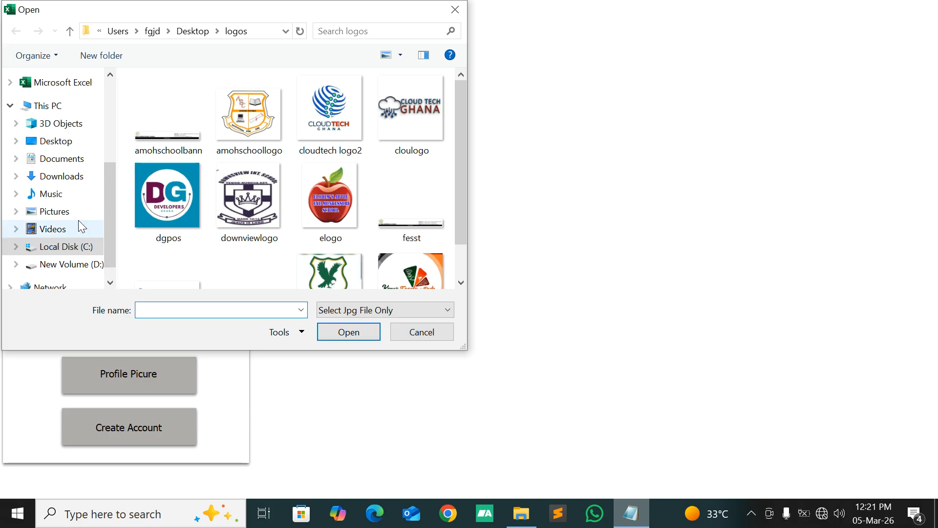
left_click(91, 141)
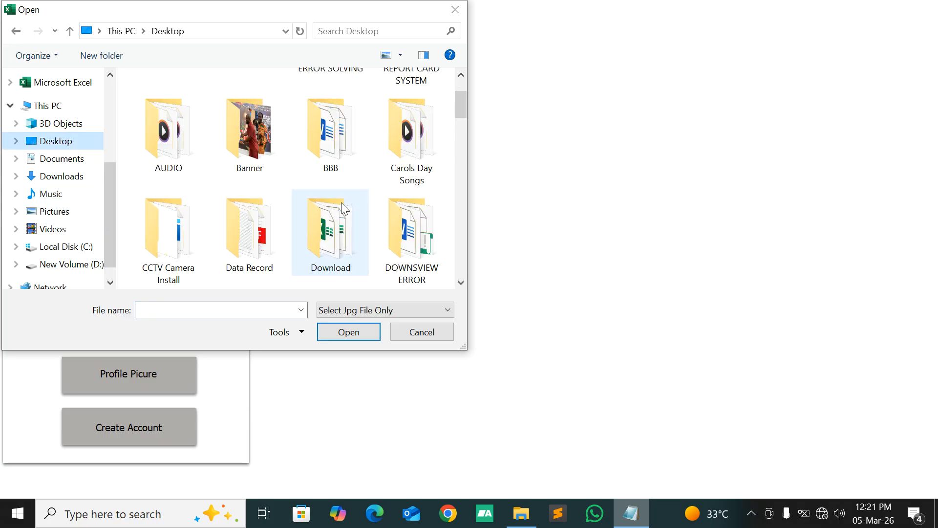
scroll(341, 203, "down", 3)
double_click(271, 142)
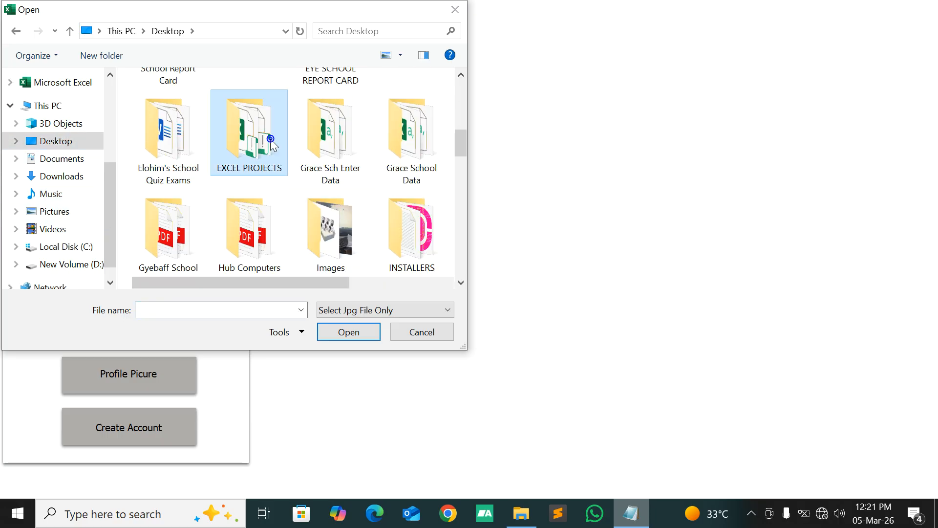
double_click(203, 178)
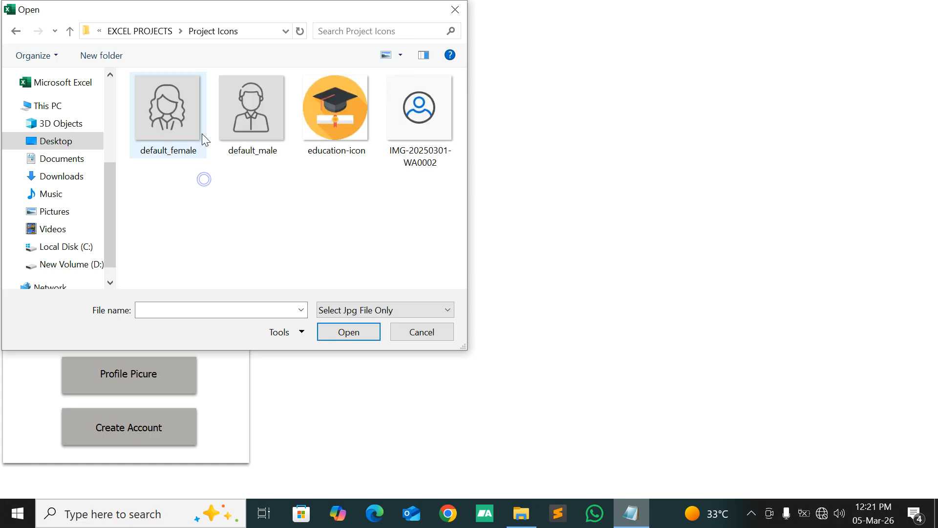
double_click(245, 133)
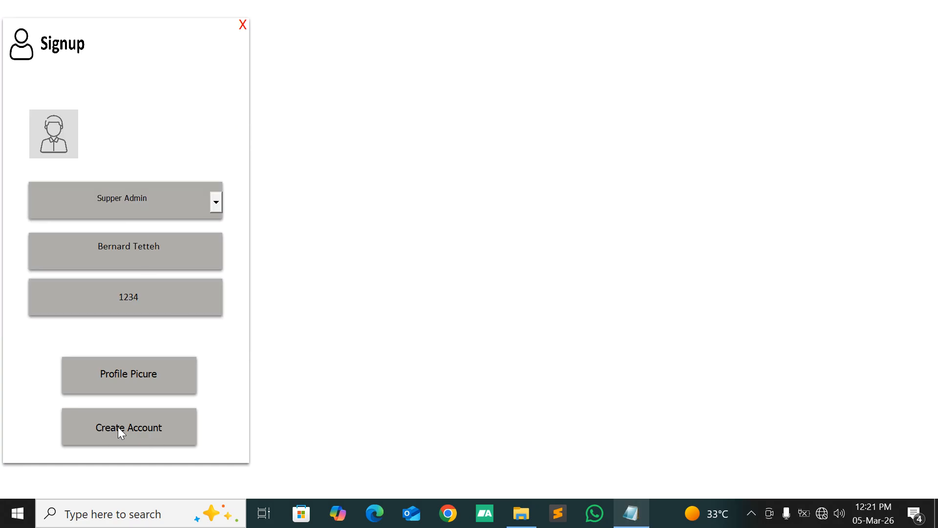
left_click(135, 428)
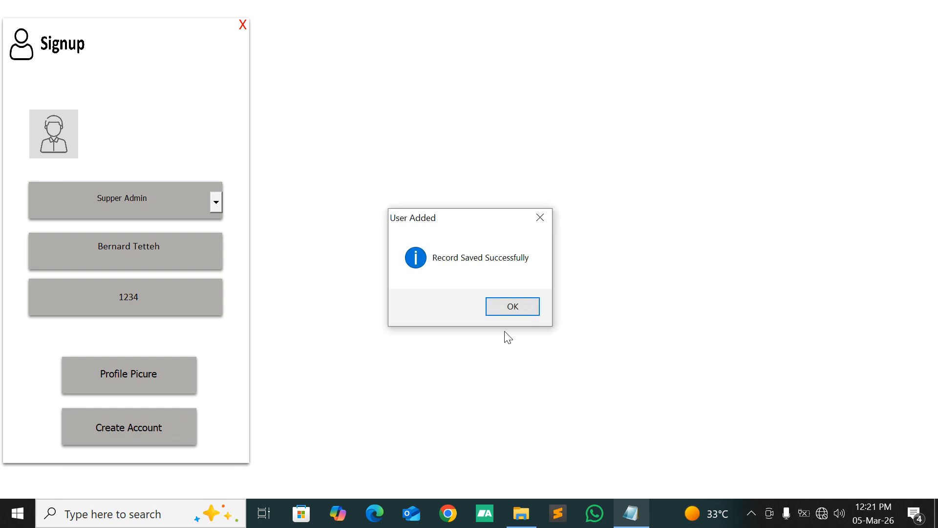
Leave Add Student set to Allowed, save the role permissions, and close the signup form.
left_click(508, 313)
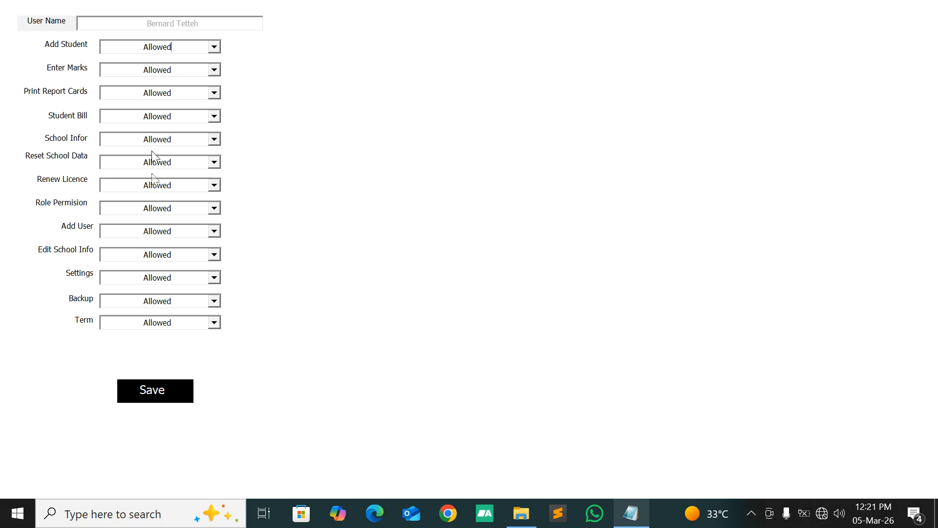
left_click(215, 47)
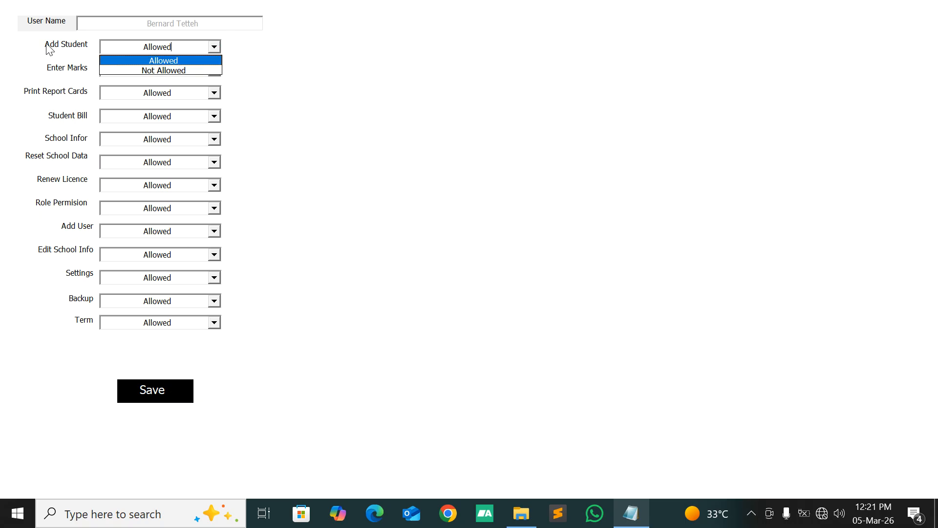
left_click(157, 71)
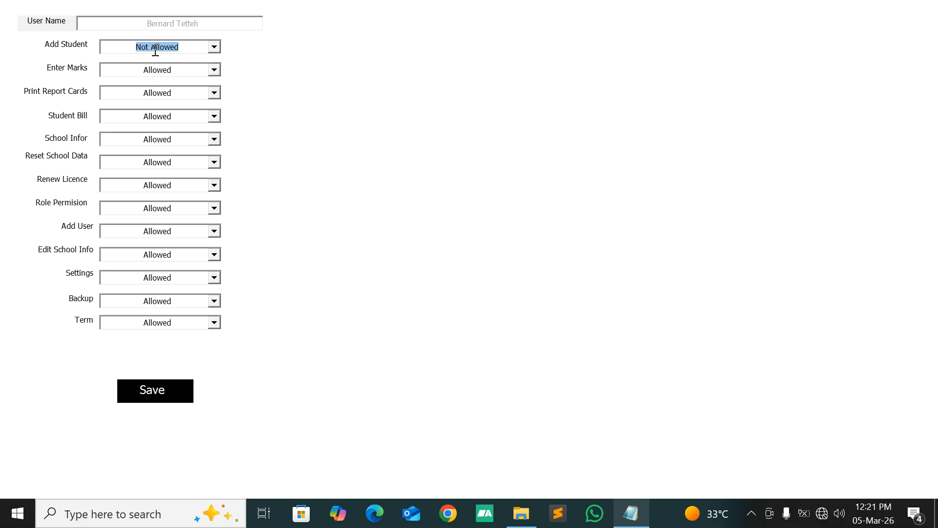
left_click(215, 47)
left_click(195, 59)
left_click(150, 394)
left_click(500, 308)
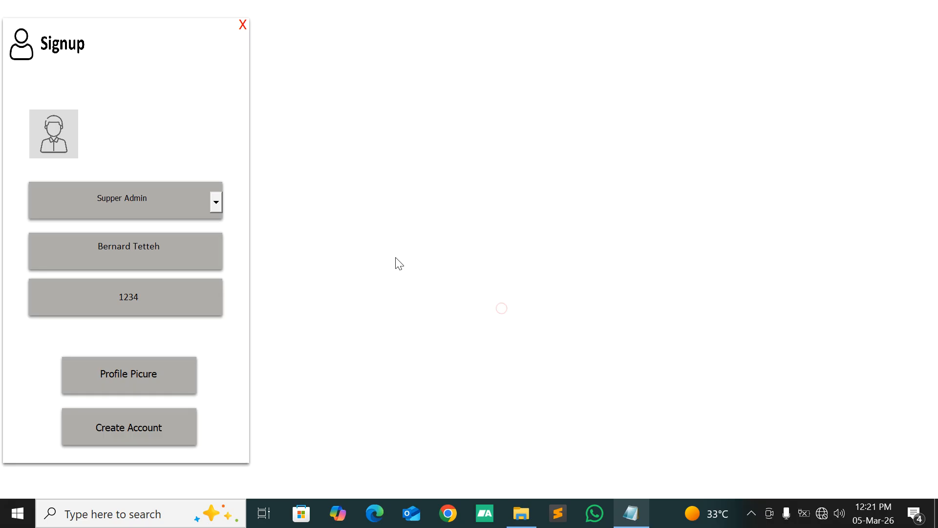
left_click(243, 25)
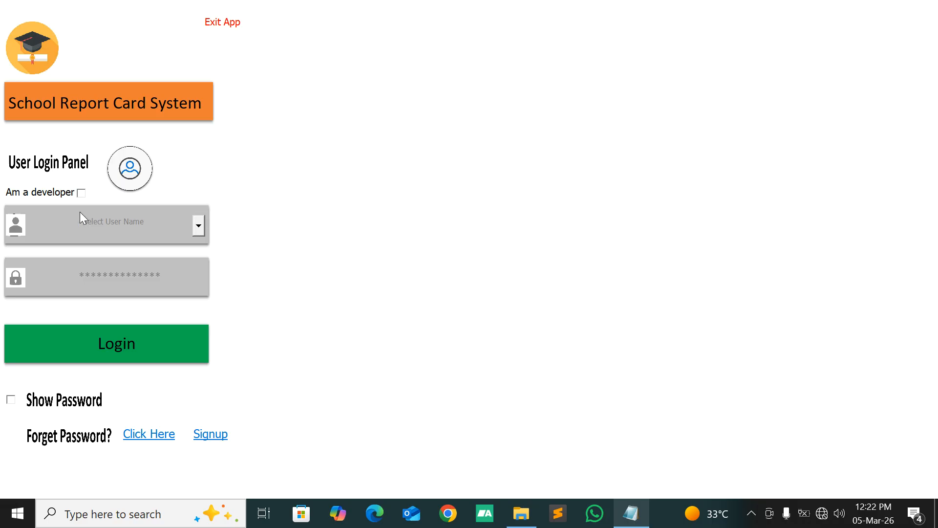
Select the newly created user on the login panel and start password recovery.
left_click(199, 227)
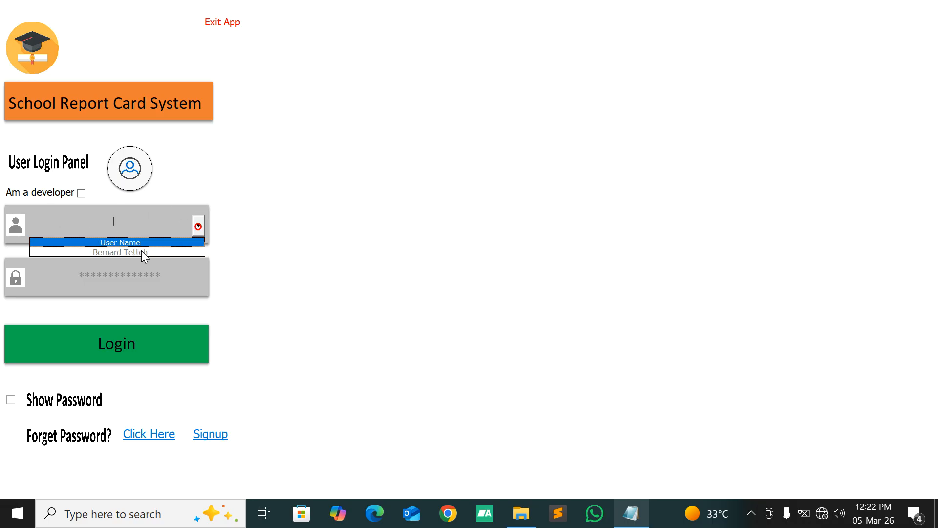
left_click(115, 253)
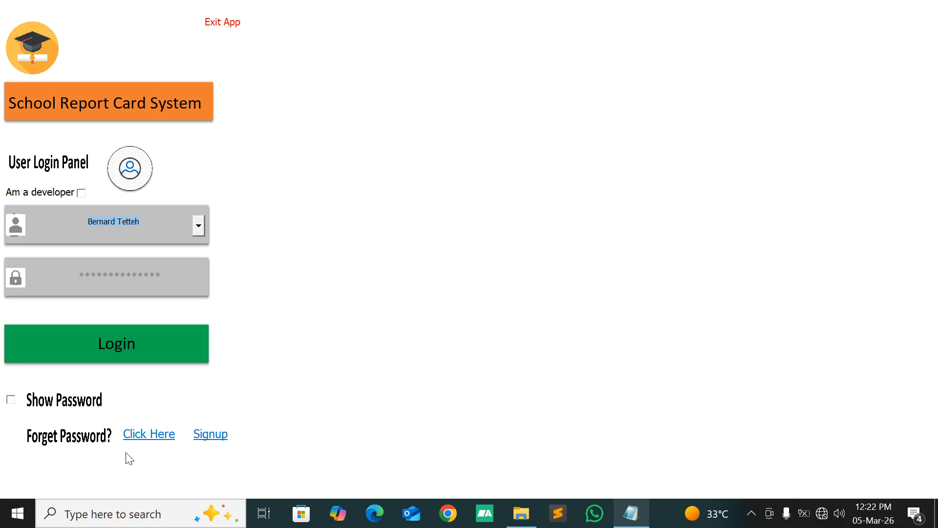
left_click(145, 436)
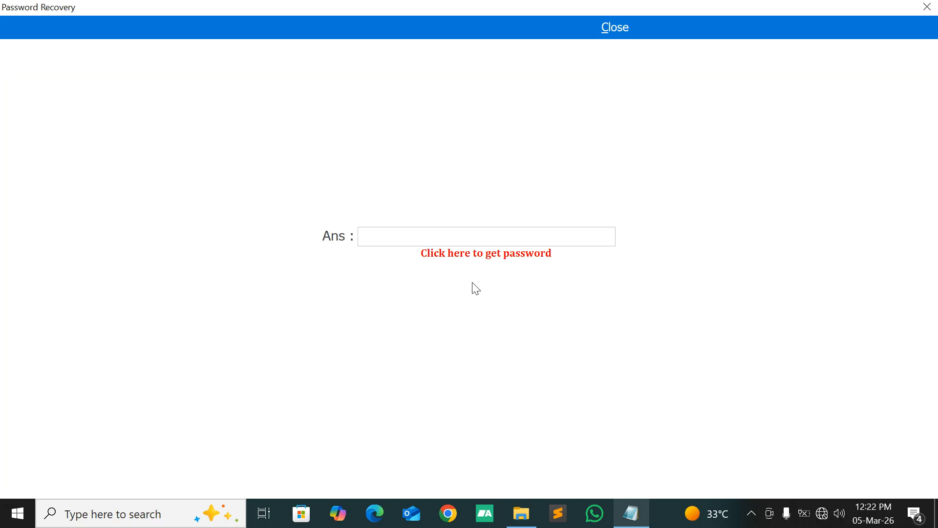
Enter the security answer, which is the user's full name, and retrieve the forgotten password.
left_click(453, 257)
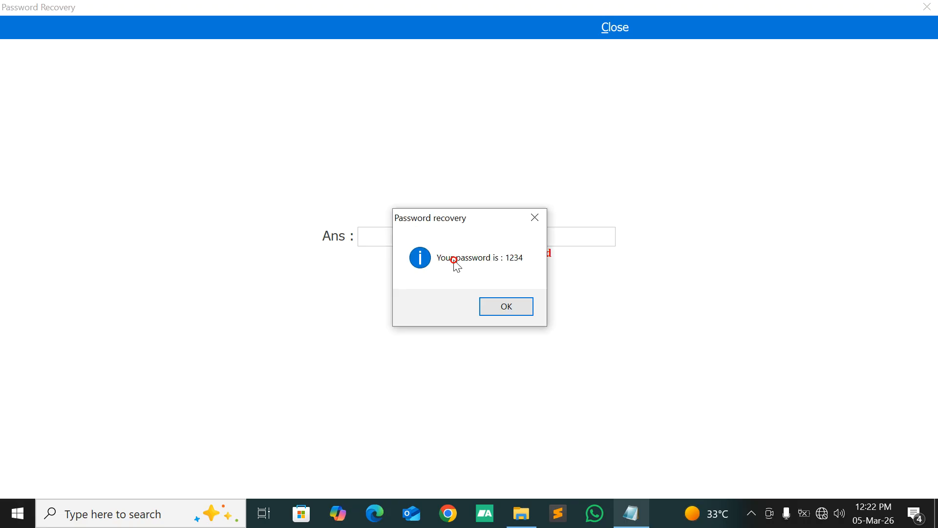
left_click(520, 306)
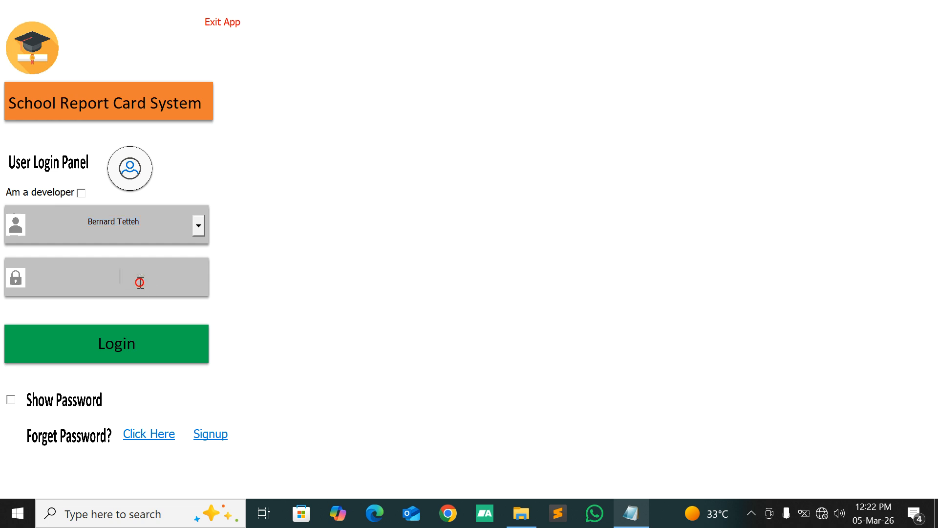
Log in with the new user's password and get past the welcome message to the Creche–Basic Nine dashboard.
left_click(98, 343)
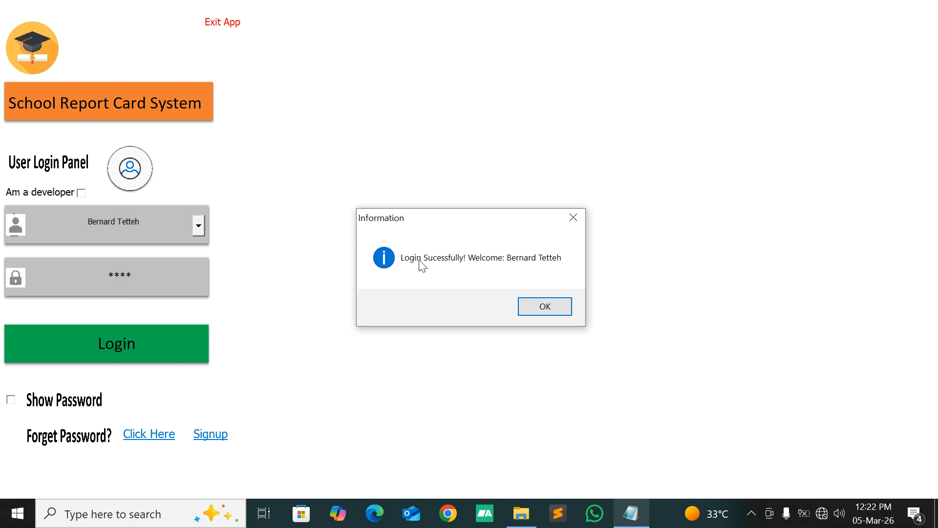
left_click(549, 306)
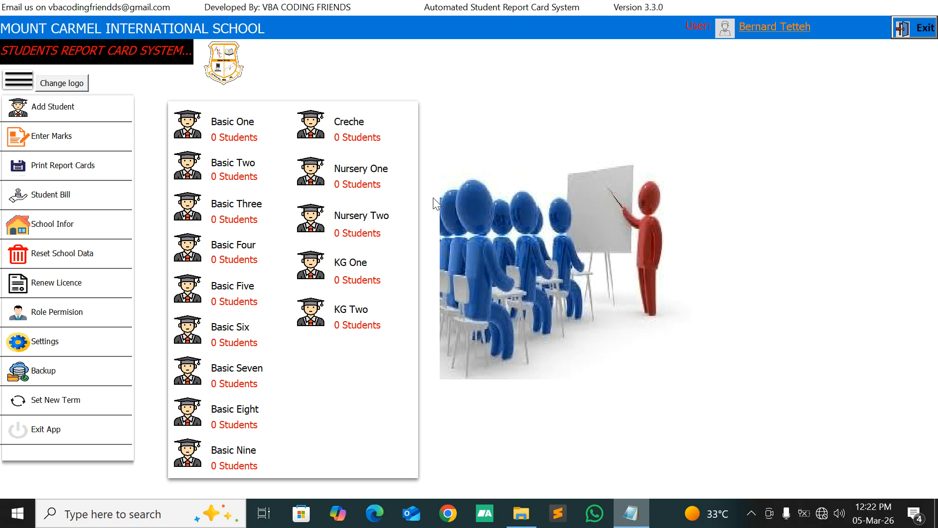
left_click(784, 29)
left_click(728, 54)
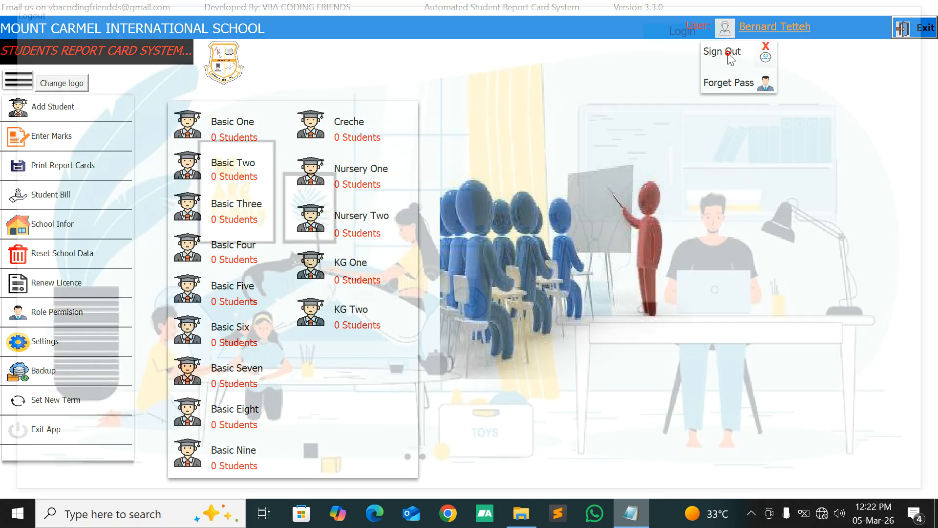
left_click(693, 26)
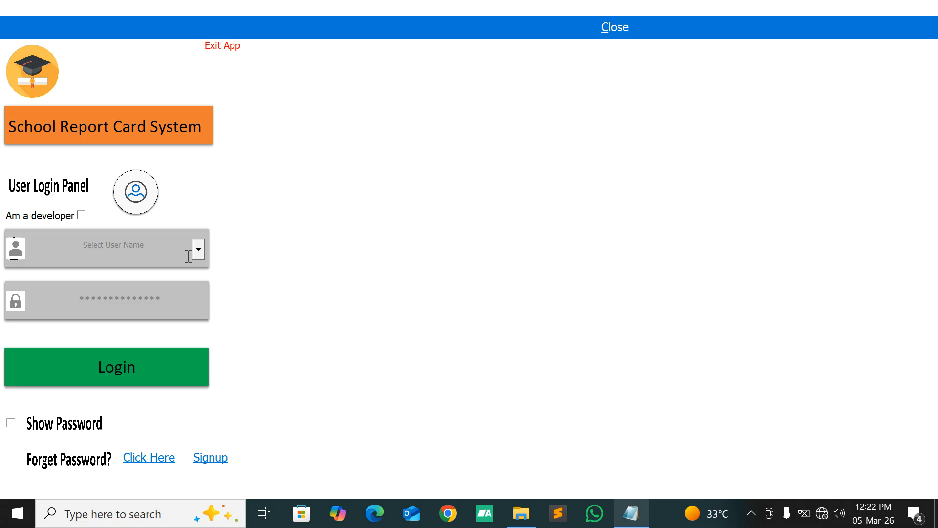
left_click(198, 248)
left_click(167, 269)
left_click(127, 304)
type("****")
left_click(112, 364)
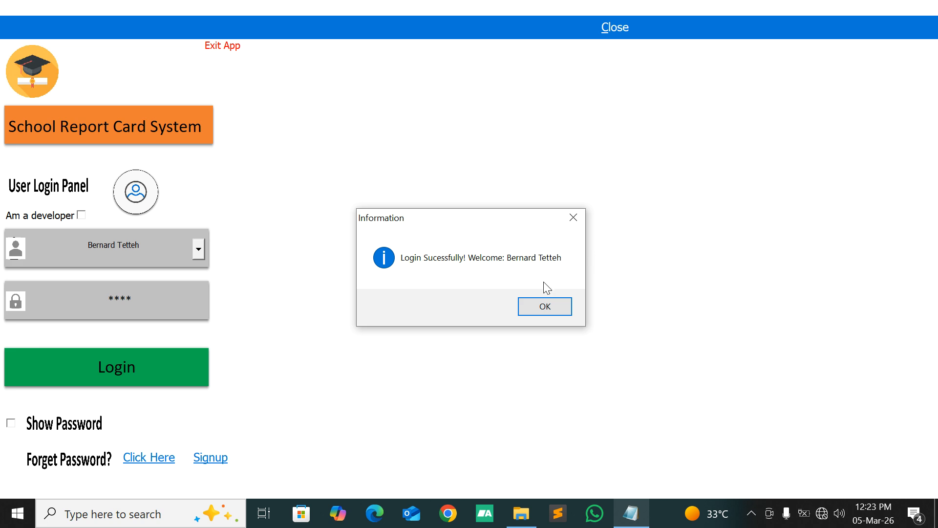
left_click(545, 306)
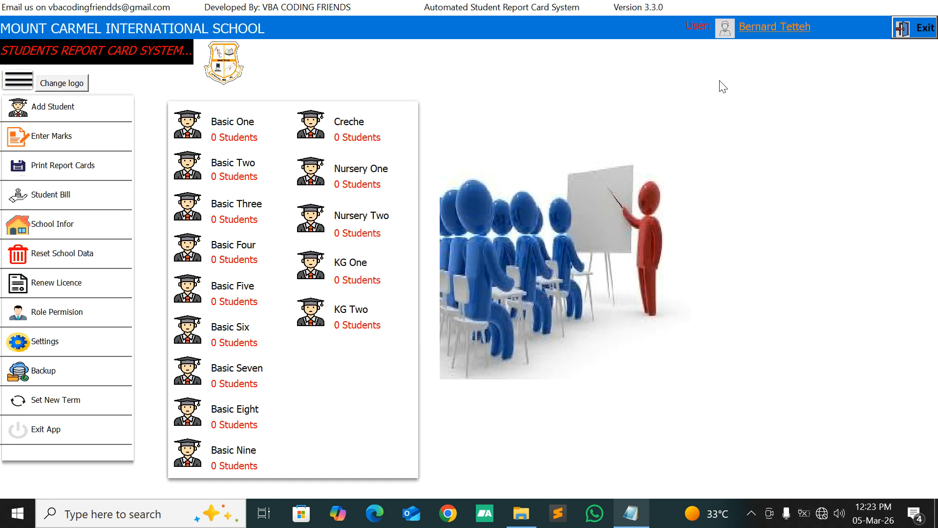
left_click(748, 28)
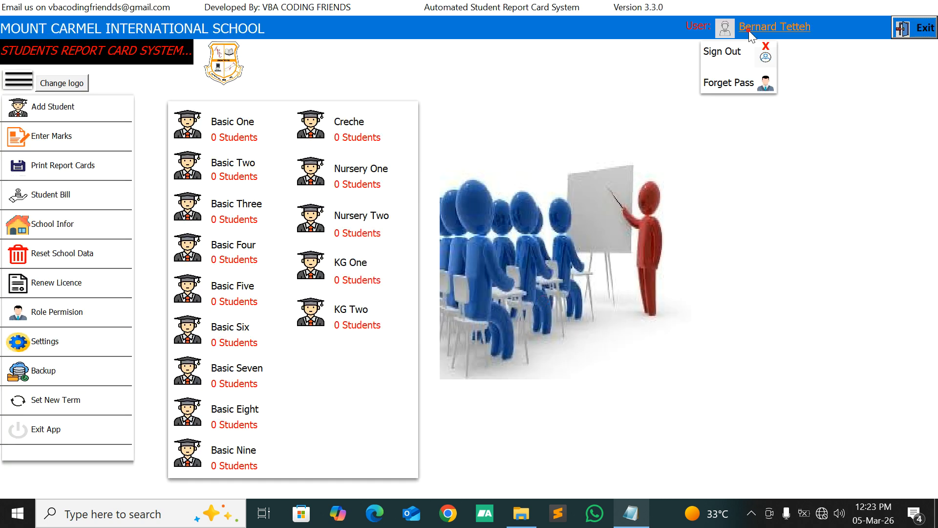
left_click(718, 83)
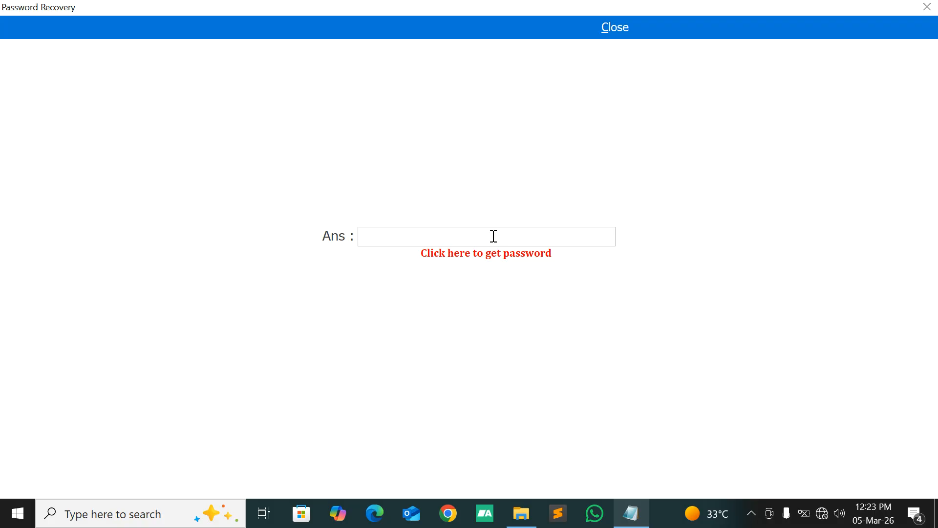
left_click(618, 36)
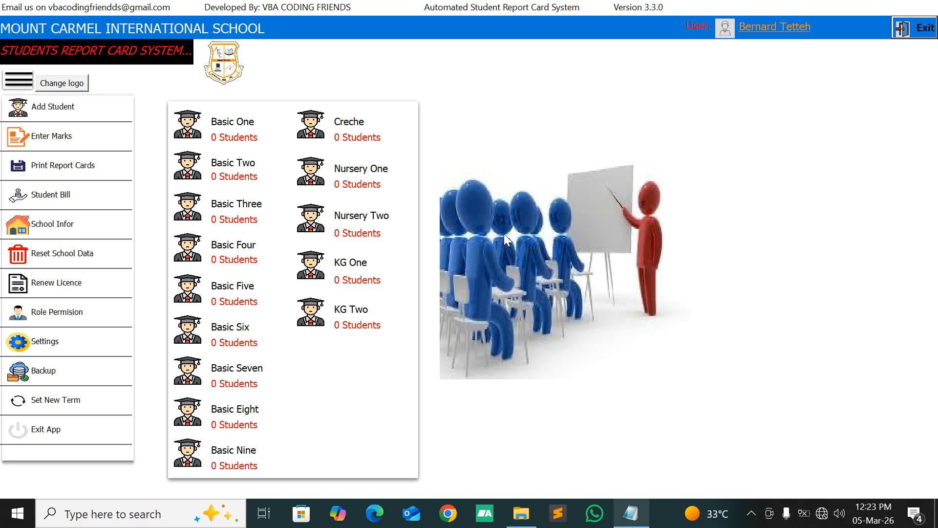
left_click(24, 80)
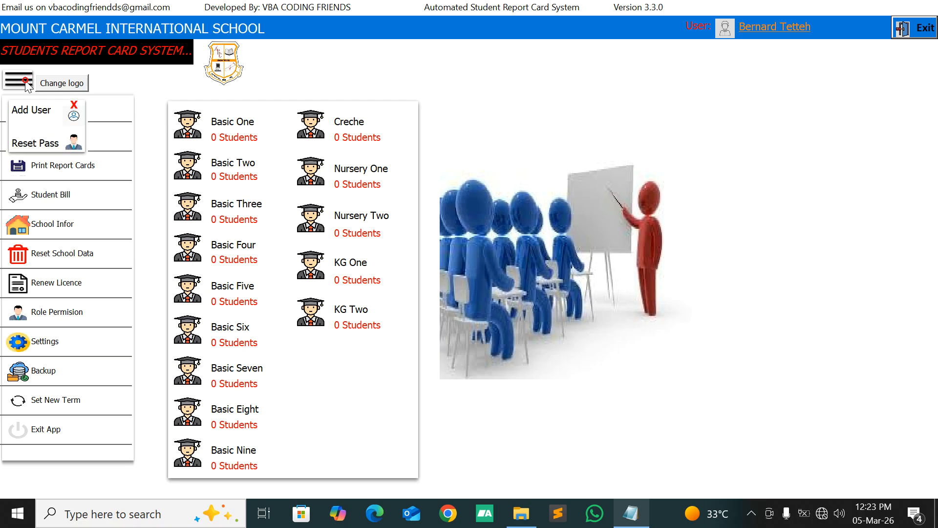
left_click(29, 112)
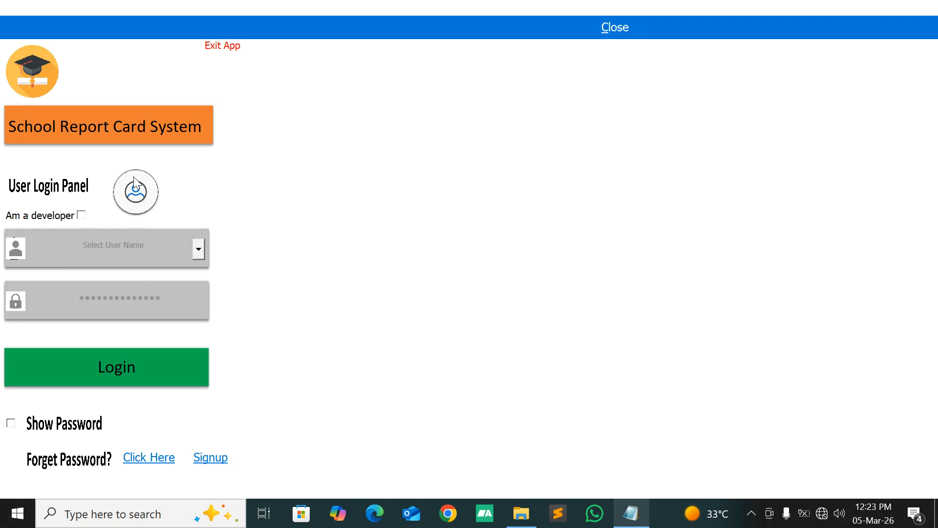
left_click(630, 29)
left_click(19, 88)
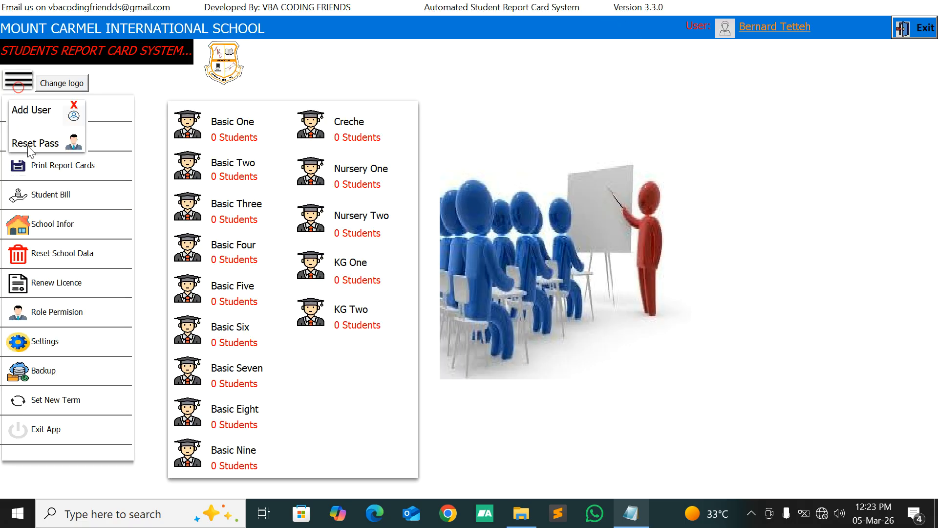
left_click(29, 145)
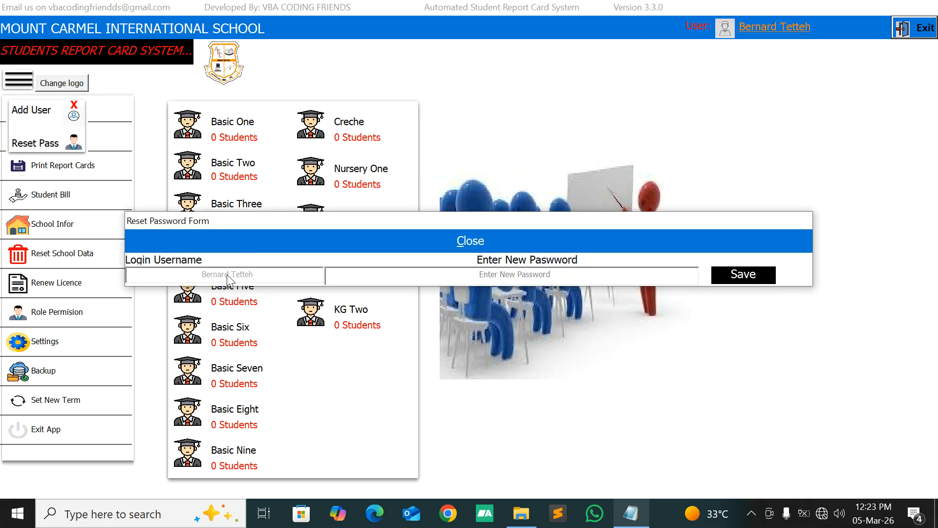
left_click(513, 278)
left_click(470, 241)
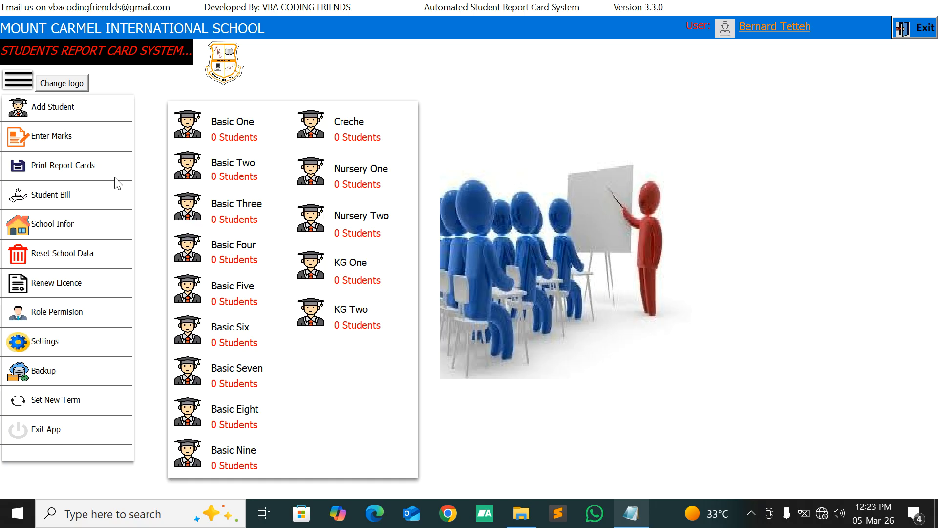
left_click(50, 108)
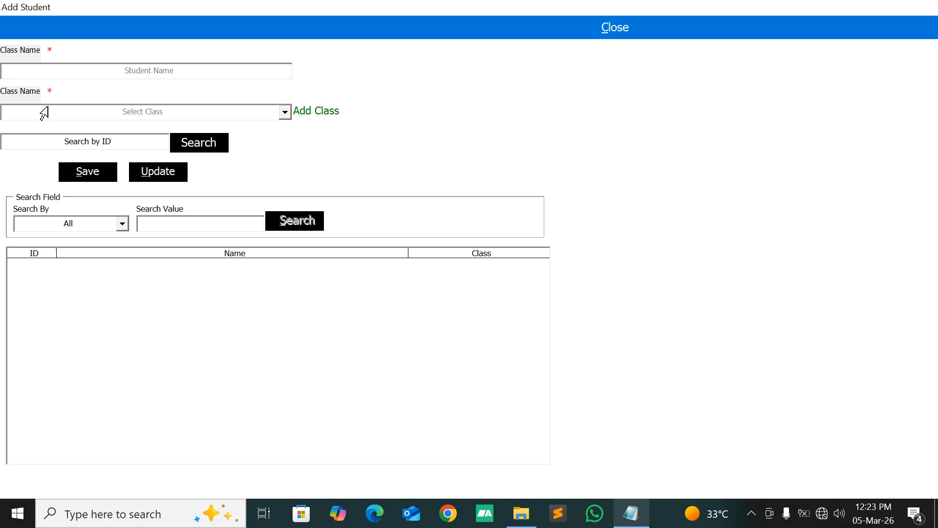
Review the existing classes (CRECHE, BASIC ONE, BASIC SEVEN), then enter the first pupil's full name.
left_click(285, 112)
left_click(286, 114)
left_click(285, 118)
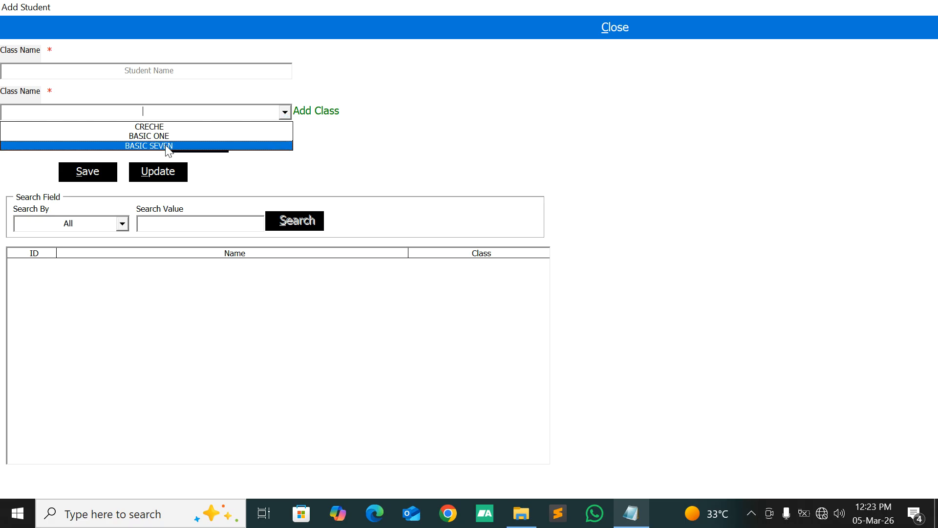
left_click(381, 155)
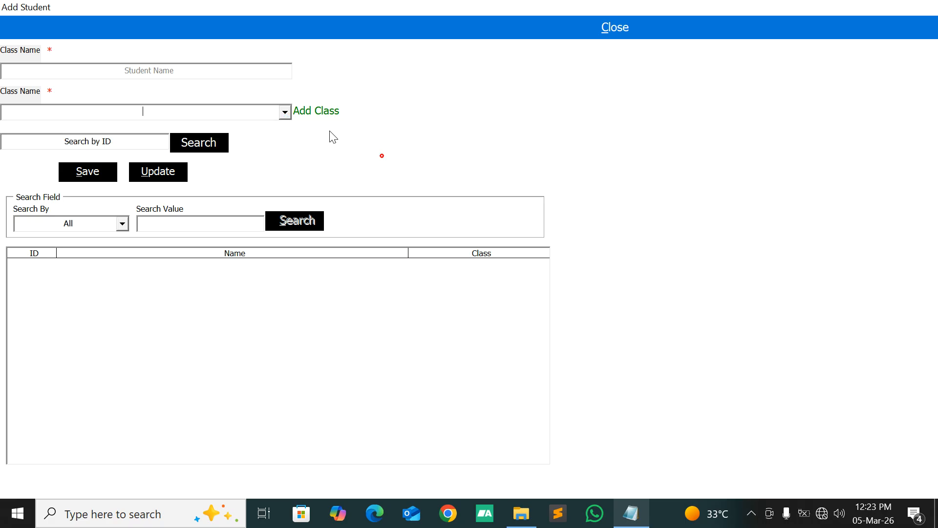
left_click(302, 111)
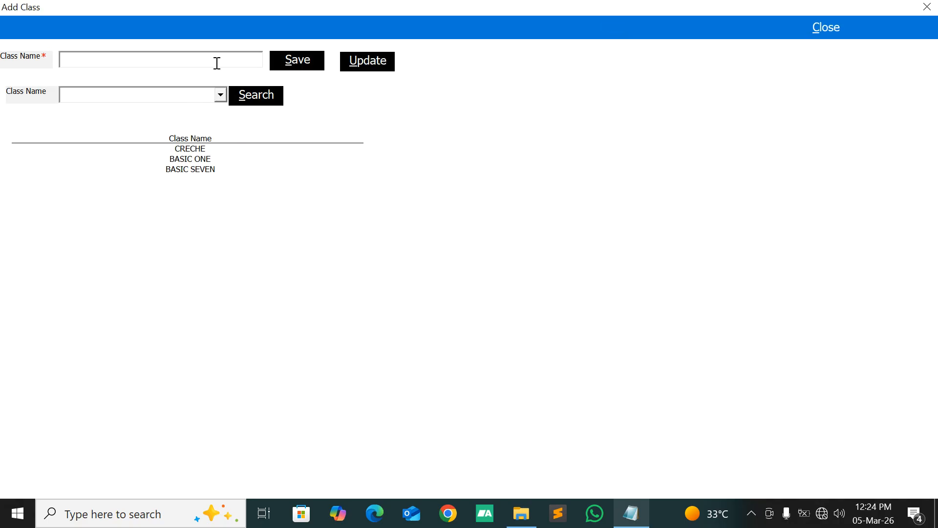
left_click(214, 66)
left_click(823, 32)
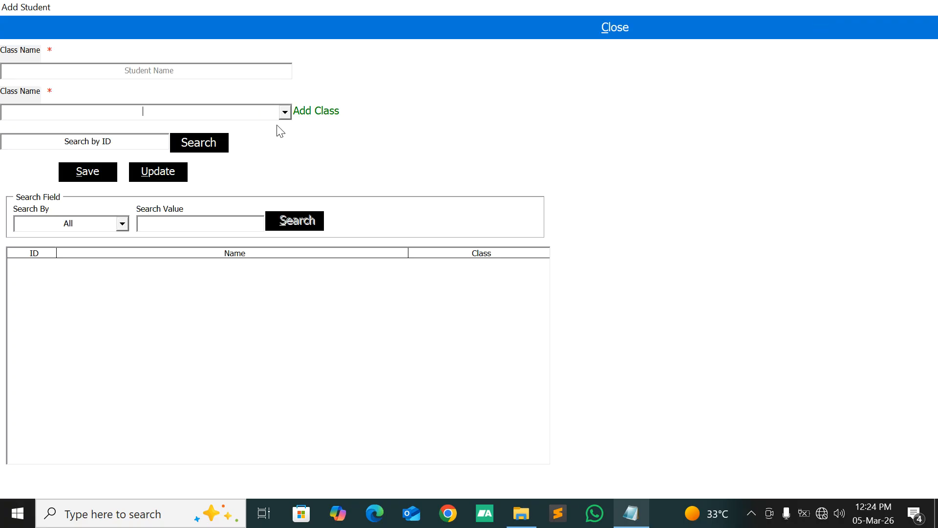
left_click(215, 75)
Assign the first pupil to CRECHE and save the record.
left_click(285, 111)
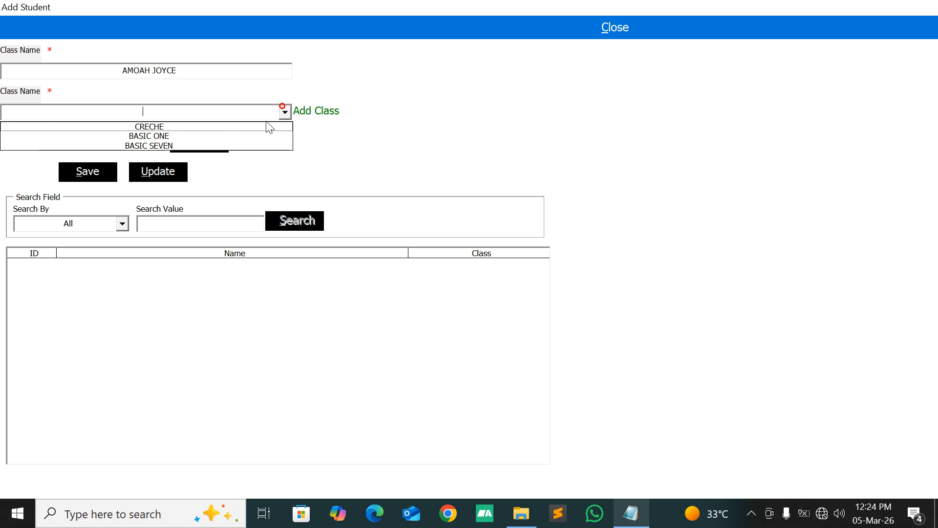
left_click(265, 127)
left_click(69, 177)
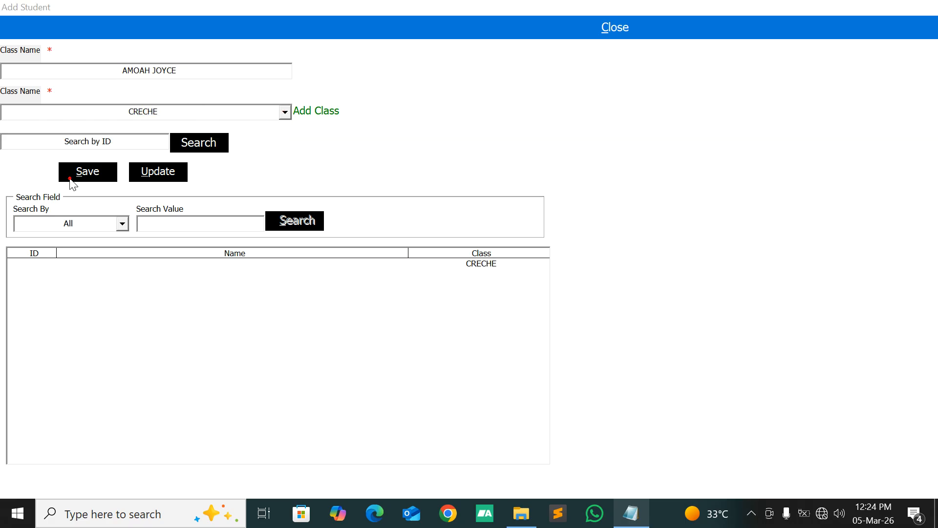
key("Return")
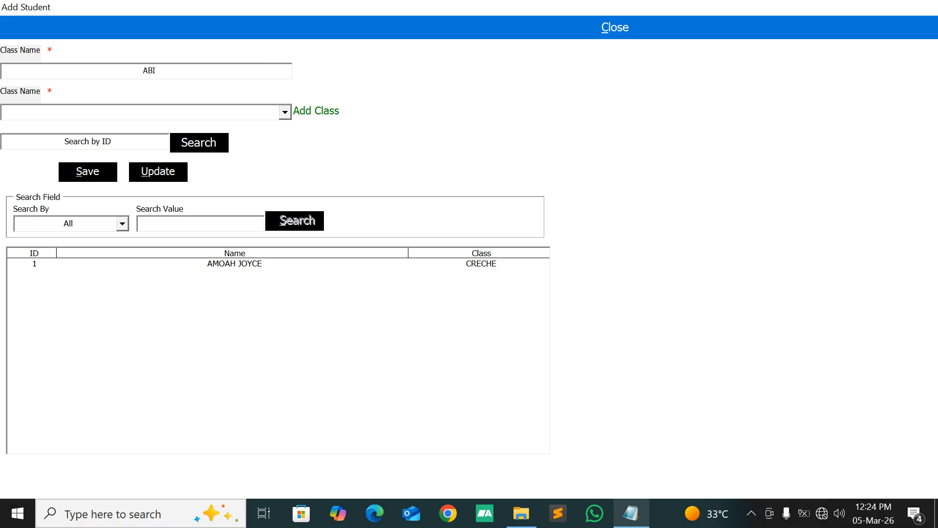
Add the second pupil's name, assign BASIC ONE, and save.
left_click(284, 112)
left_click(267, 135)
left_click(89, 169)
left_click(516, 308)
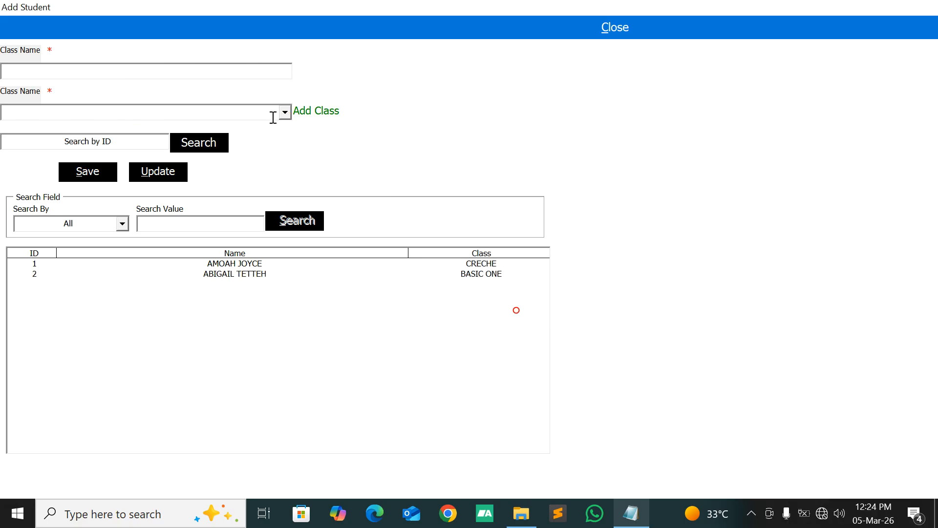
Add the third pupil's name, assign BASIC SEVEN, and save.
left_click(268, 76)
left_click(284, 112)
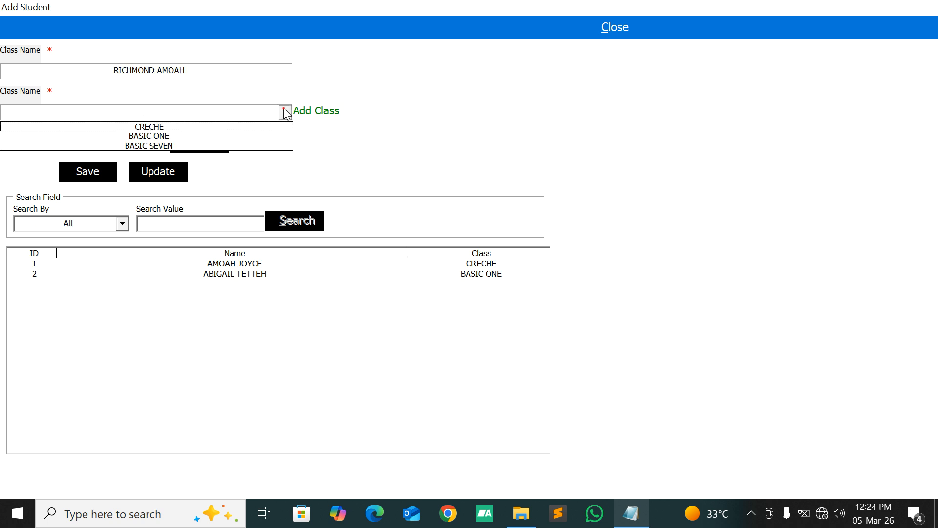
left_click(245, 146)
left_click(81, 170)
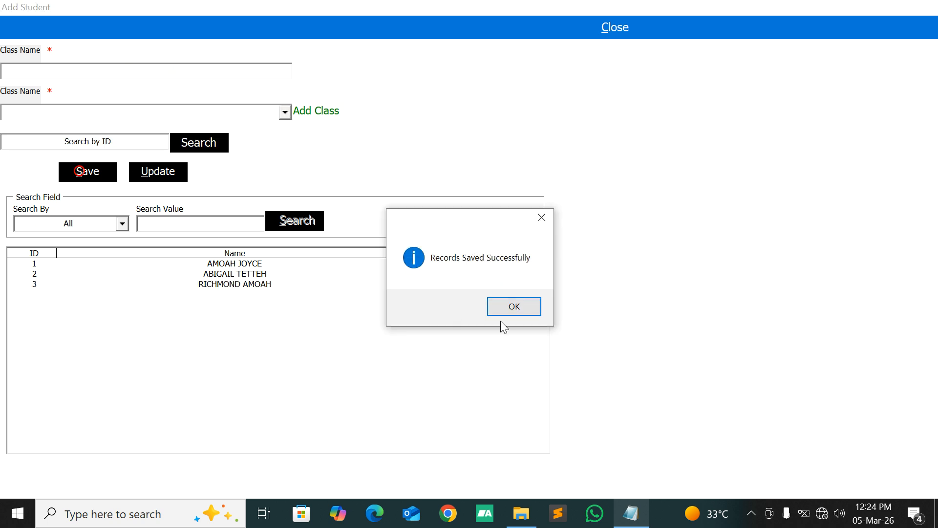
left_click(509, 306)
Check the three saved pupil rows and return to the dashboard.
left_click(258, 264)
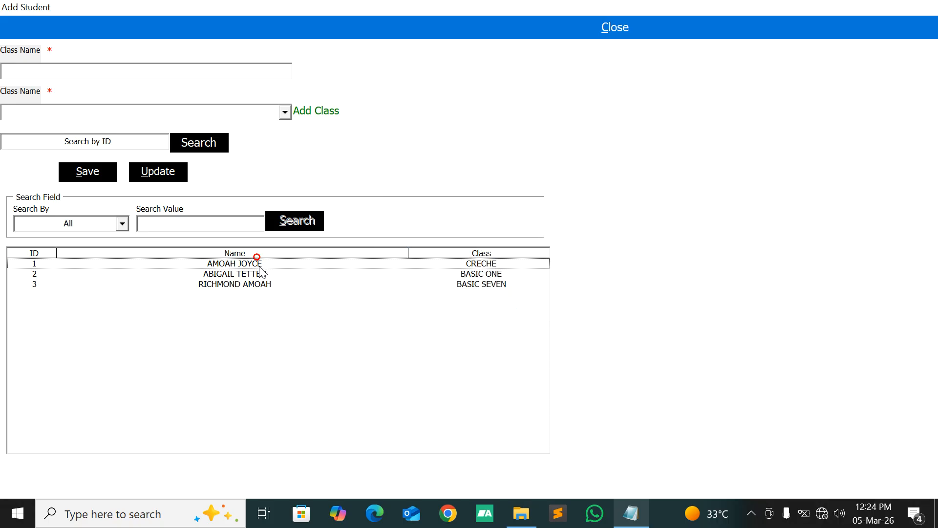
left_click(260, 274)
left_click(261, 284)
left_click(262, 264)
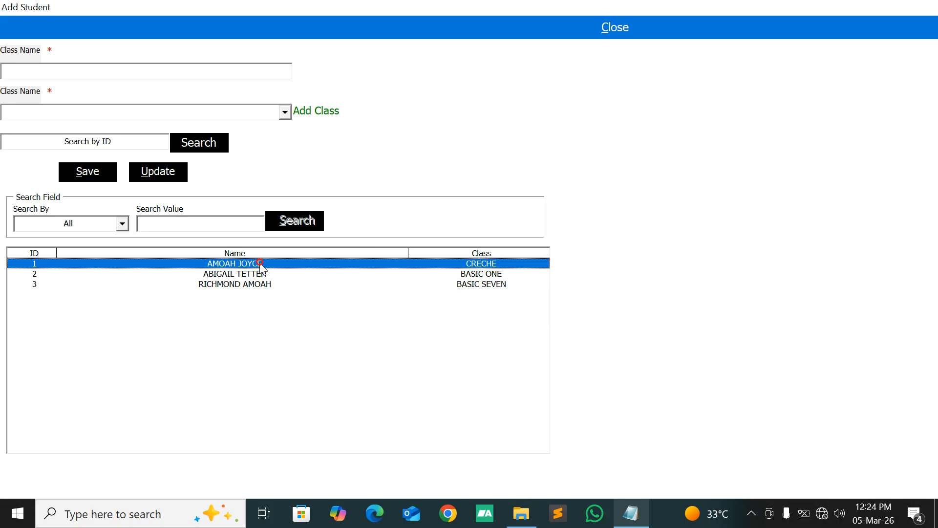
left_click(260, 274)
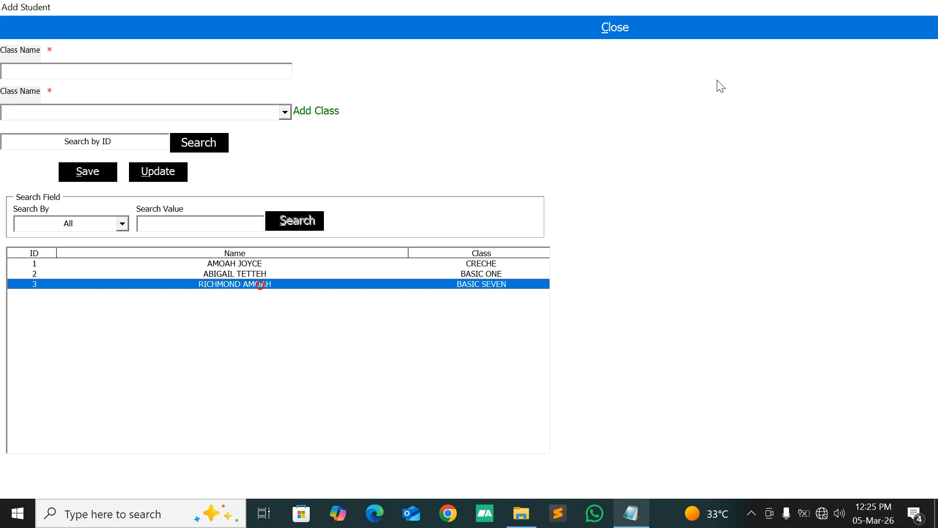
left_click(611, 27)
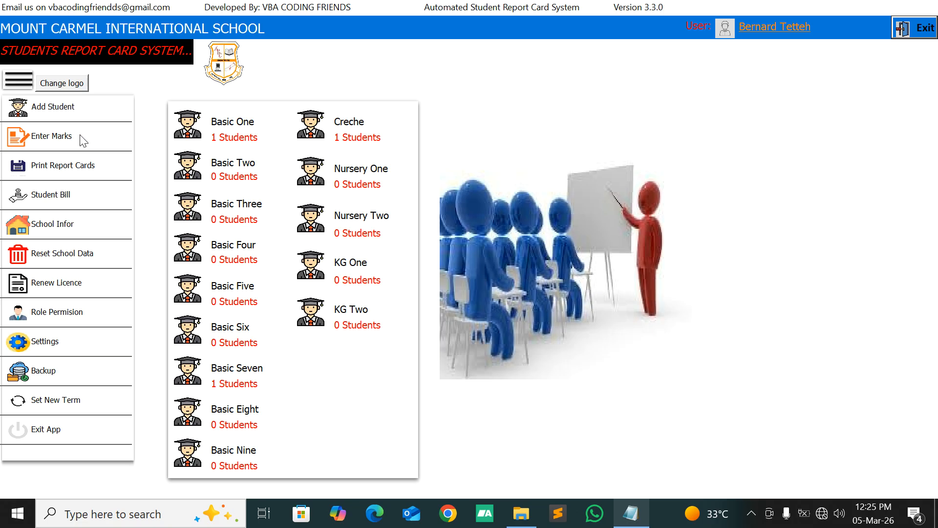
left_click(47, 341)
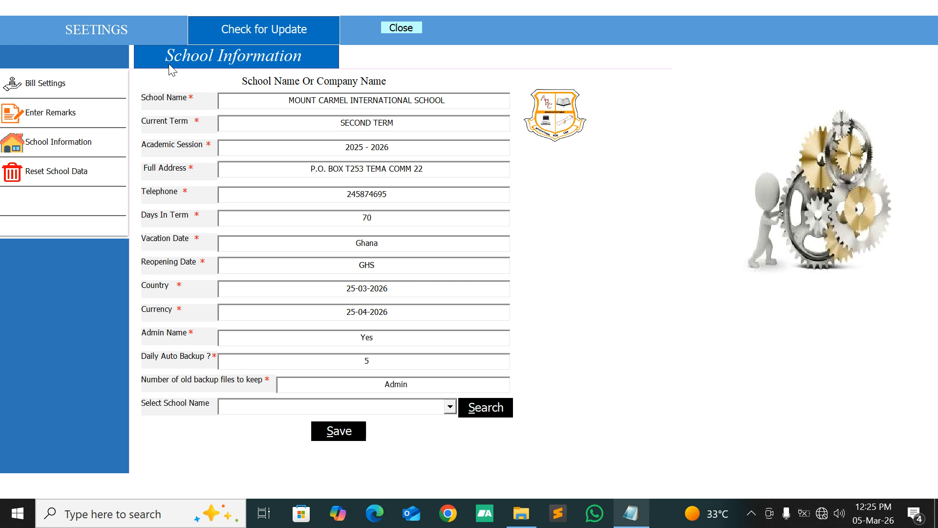
In Bill Settings, save CRECHE fees with test and exam 200 and Ucmas 2.
left_click(36, 86)
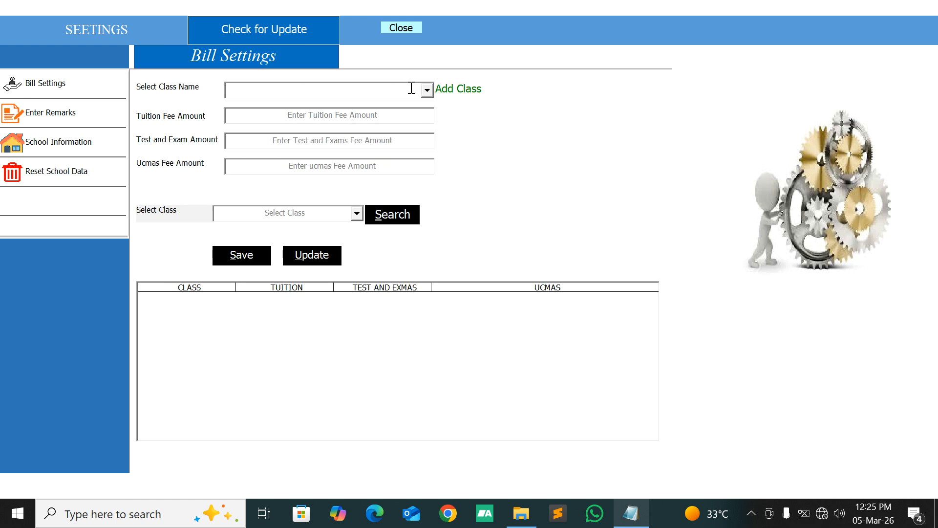
left_click(428, 91)
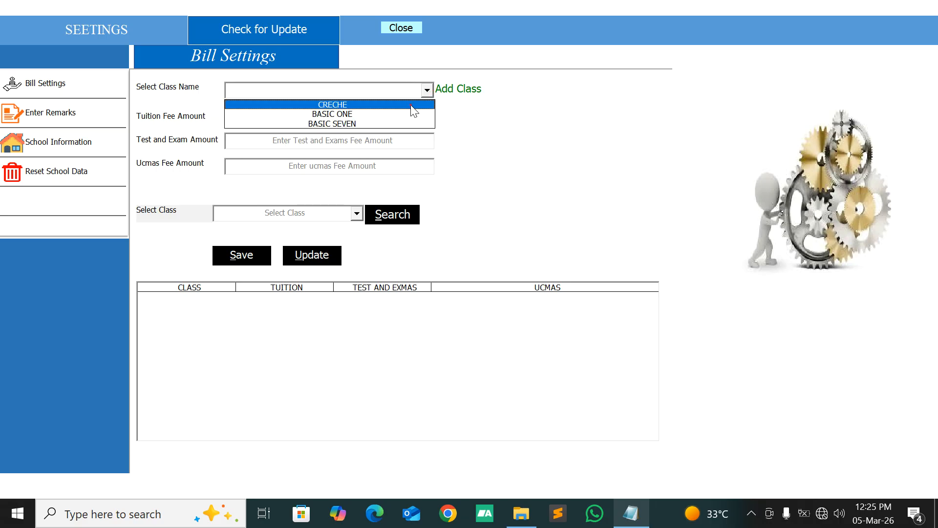
left_click(411, 102)
left_click(336, 118)
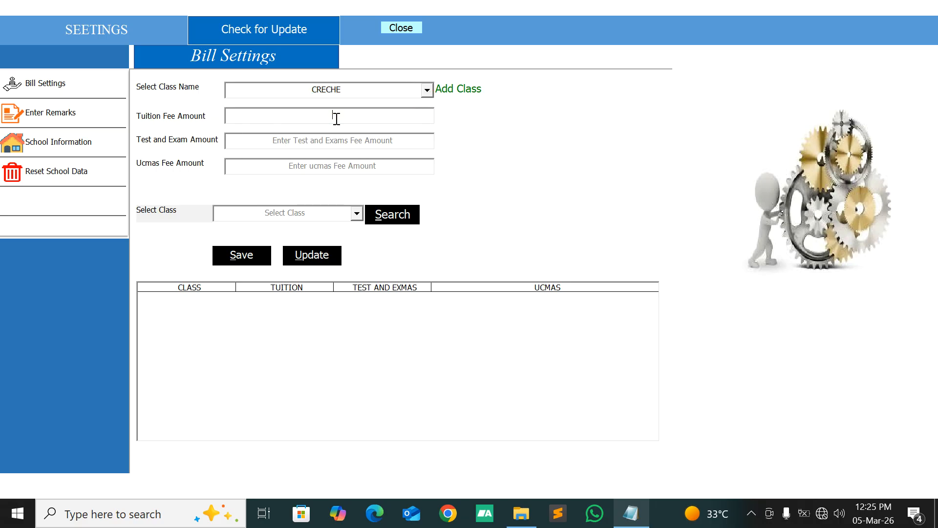
left_click(352, 142)
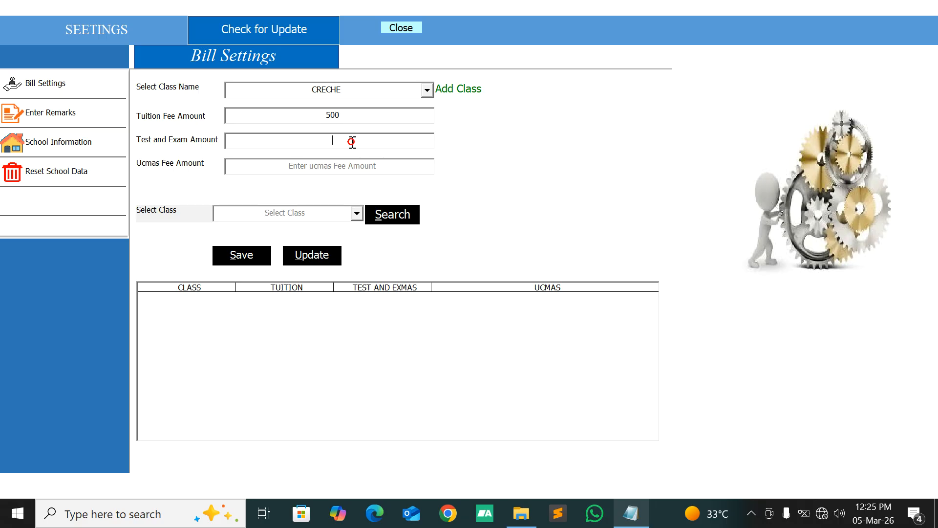
type("200")
left_click(367, 163)
type("2")
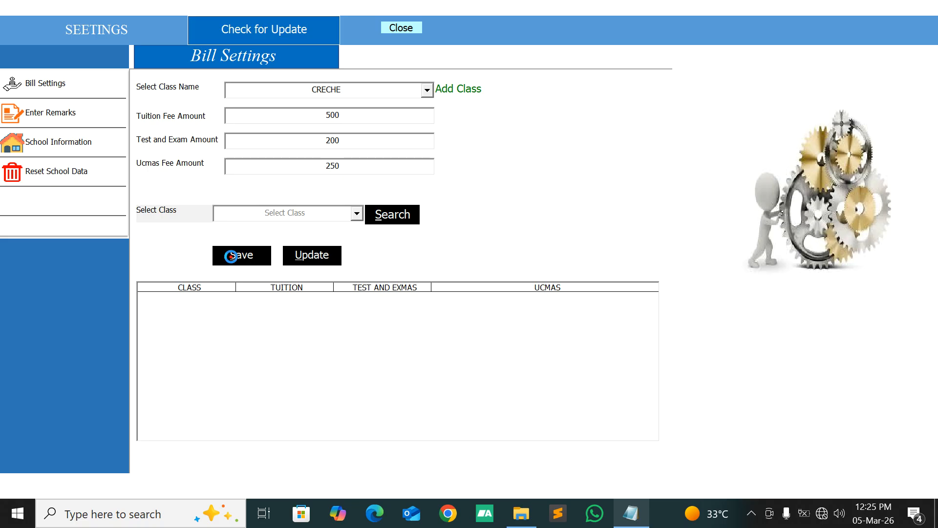
left_click(231, 256)
left_click(490, 311)
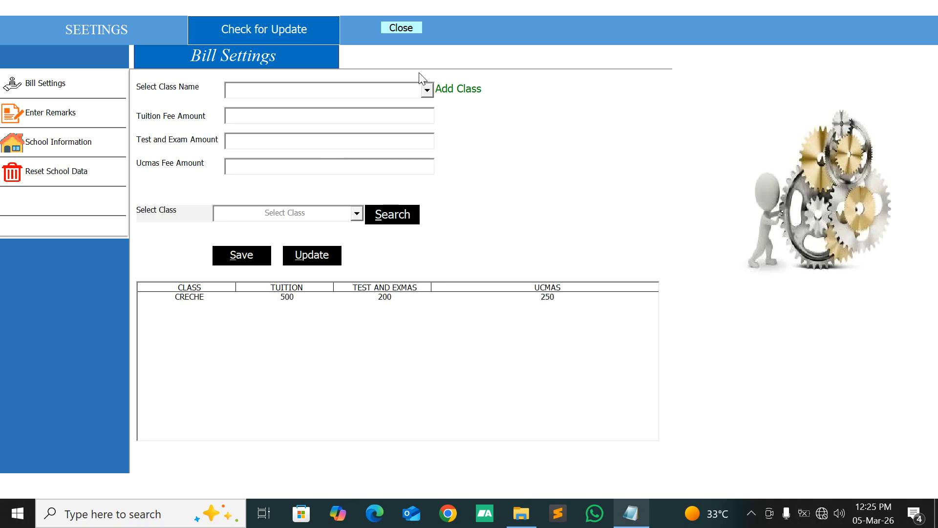
Enter and save the BASIC ONE tuition, test-and-exam and Ucmas fees.
left_click(428, 91)
left_click(405, 111)
type("550300200")
left_click(241, 255)
left_click(514, 305)
Save BASIC SEVEN fees, entering 4 as the tuition amount.
left_click(428, 92)
left_click(401, 123)
left_click(379, 117)
type("4")
left_click(248, 252)
left_click(497, 306)
Reopen Bill Settings and review the saved CRECHE, BASIC ONE and BASIC SEVEN fee rows.
left_click(287, 298)
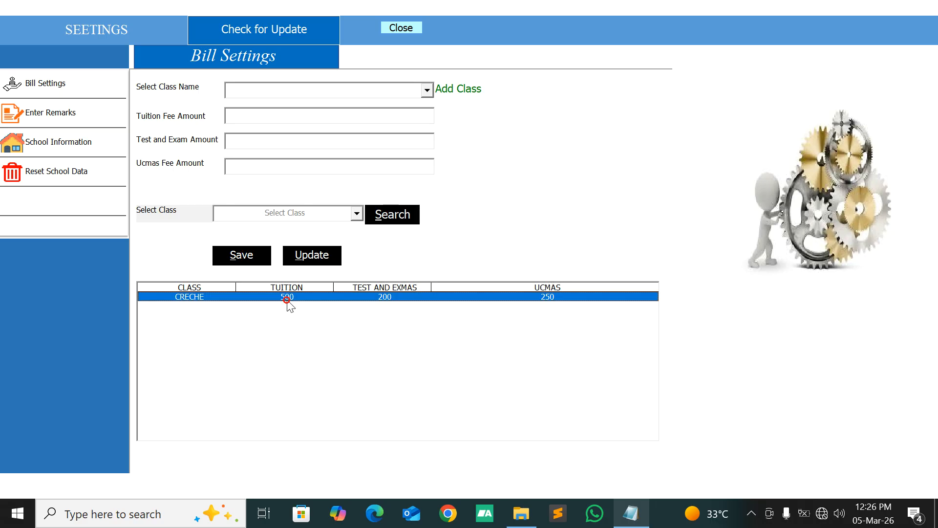
left_click(413, 27)
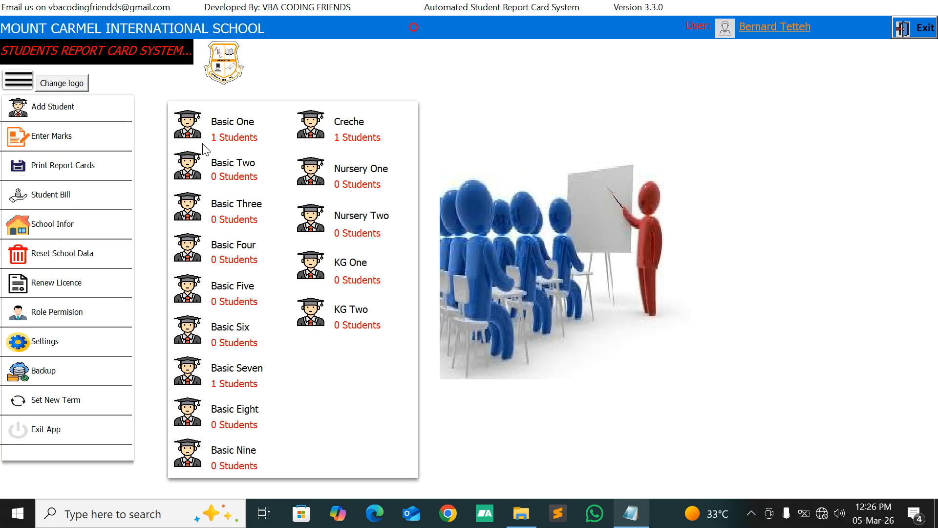
left_click(51, 345)
left_click(54, 85)
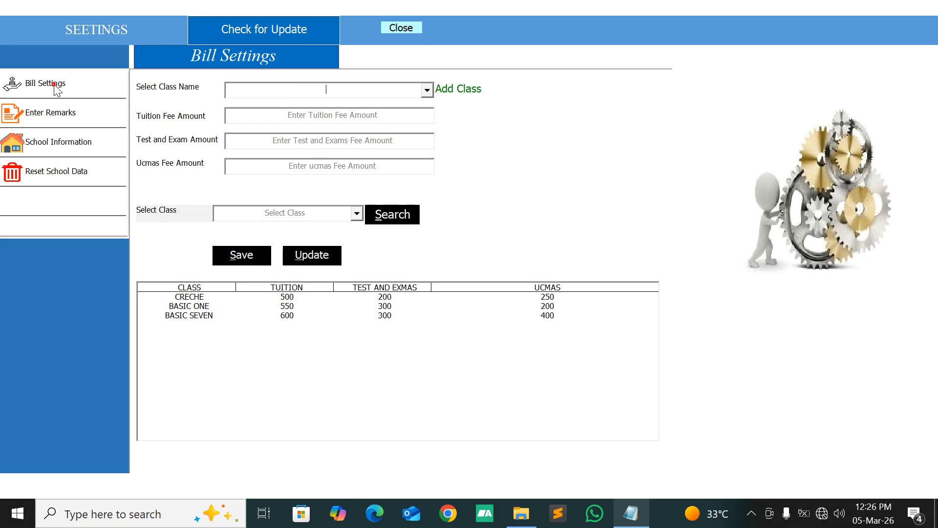
left_click(294, 297)
left_click(292, 306)
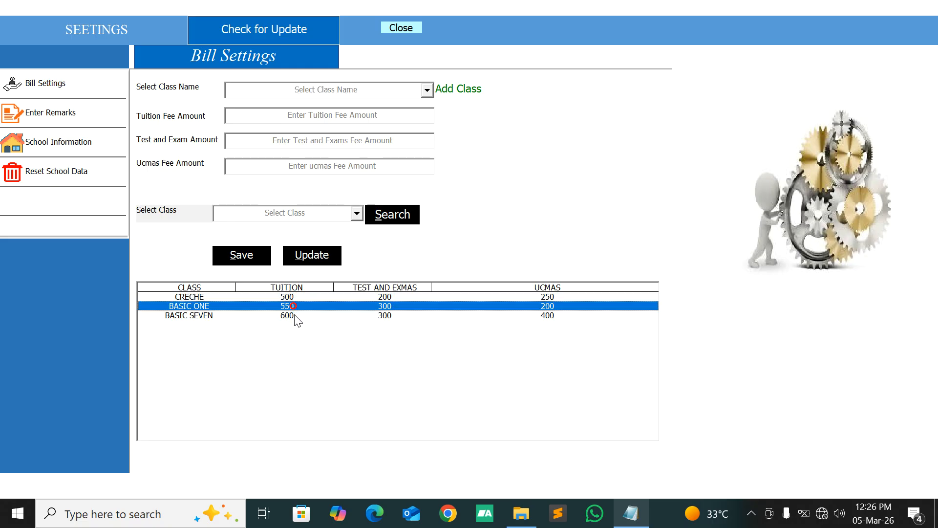
left_click(295, 315)
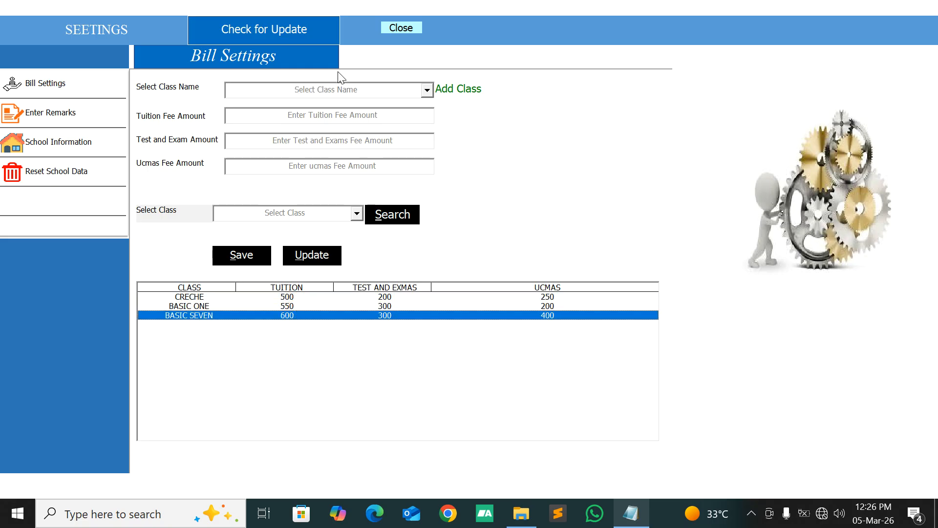
left_click(34, 117)
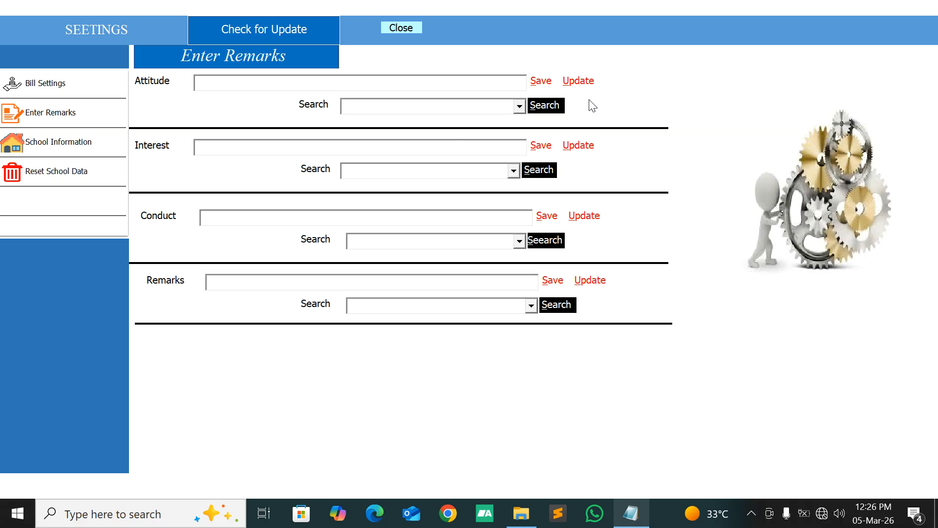
On Enter Remarks, load NEAT into the attitude field and replace it with FGFGFGF.
left_click(518, 112)
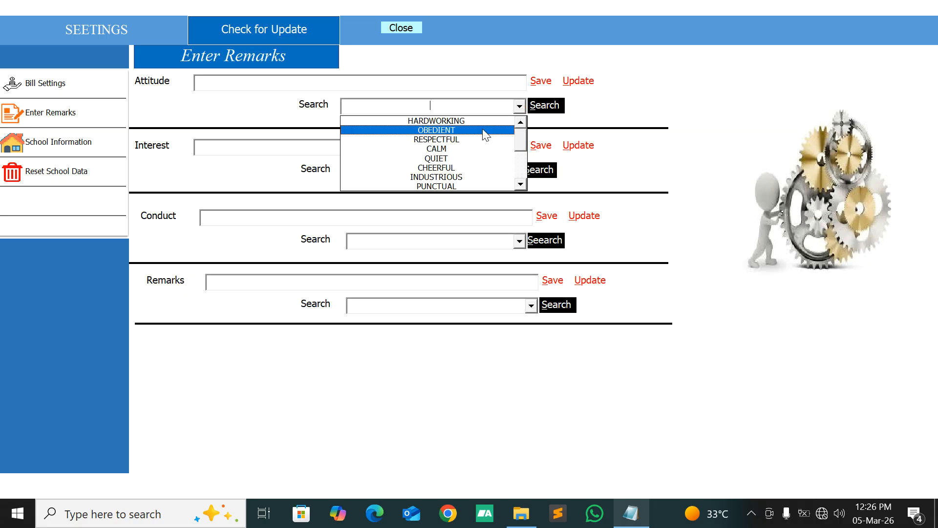
scroll(522, 147, "down", 3)
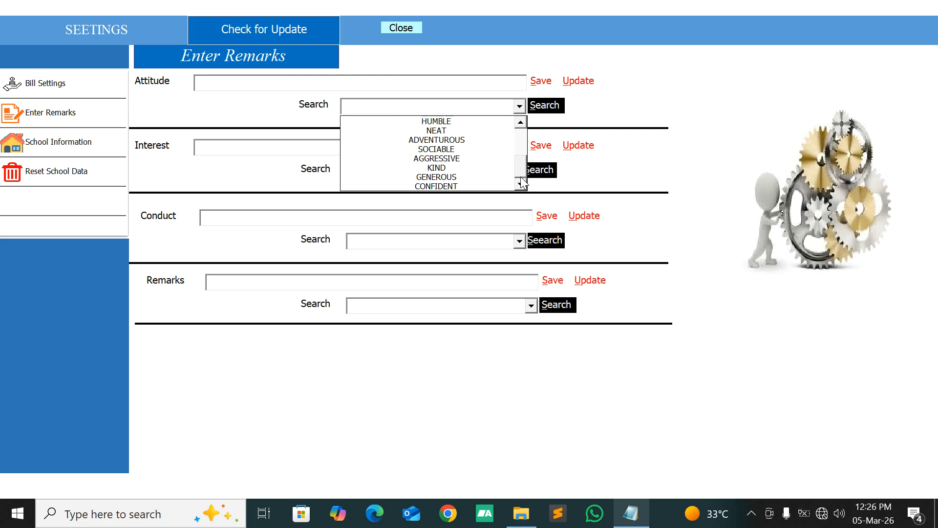
left_click(467, 131)
left_click(540, 105)
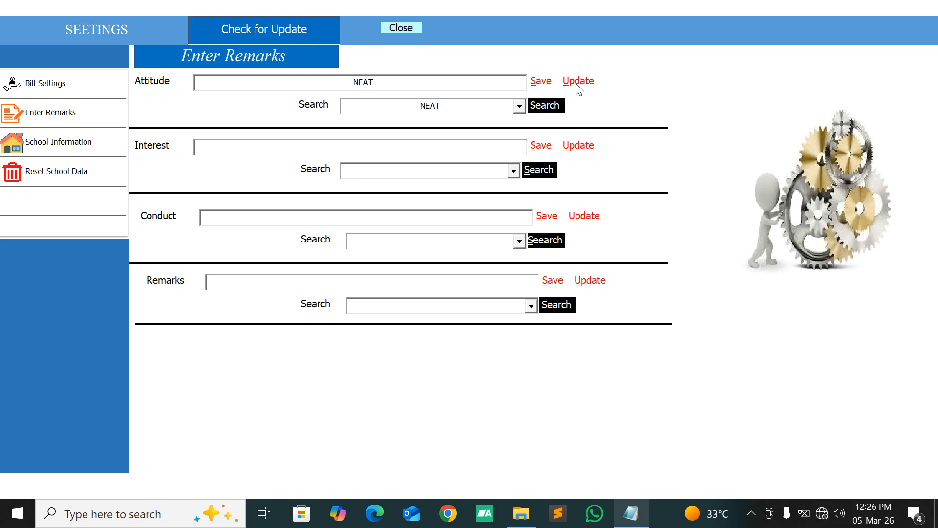
left_click_drag(435, 83, 341, 82)
type("FGFGFGF")
left_click(514, 170)
left_click(164, 151)
left_click(531, 305)
left_click(530, 305)
Look over the School Information and Reset School Data pages, then close Settings.
left_click(45, 147)
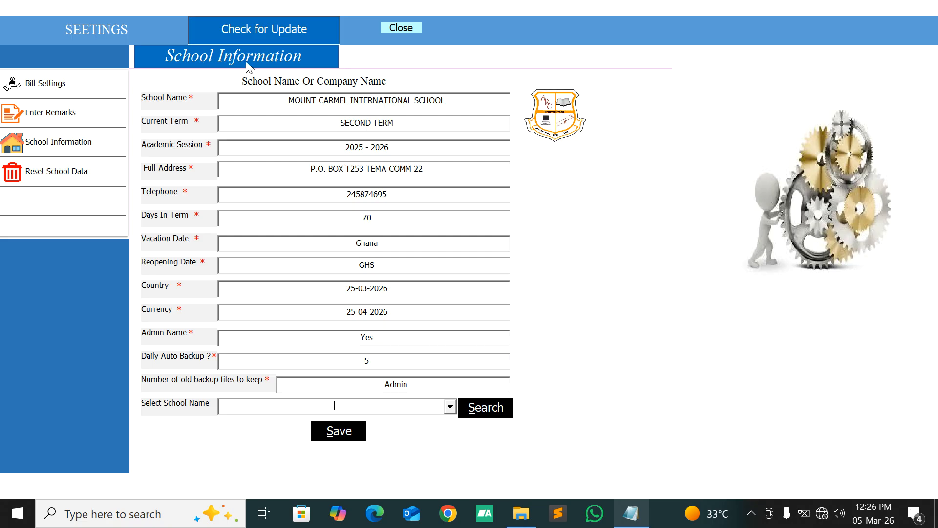
left_click(61, 177)
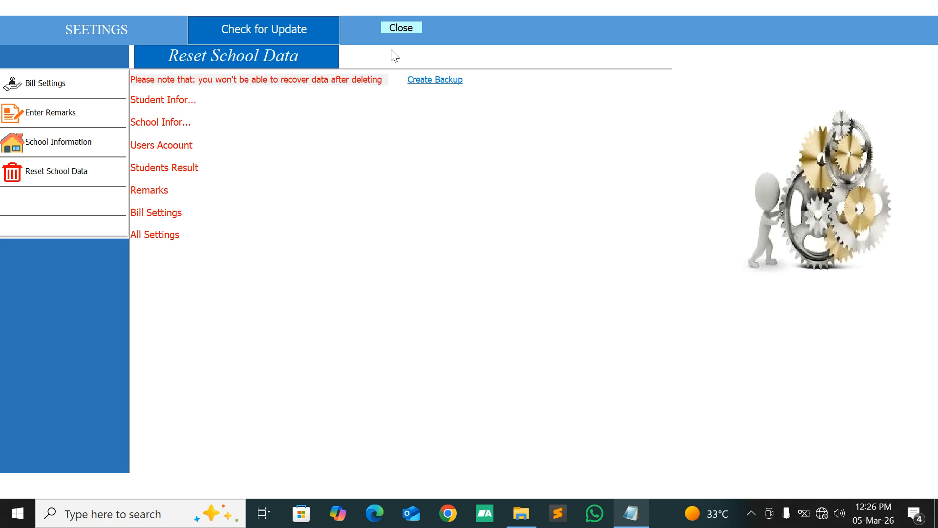
left_click(400, 28)
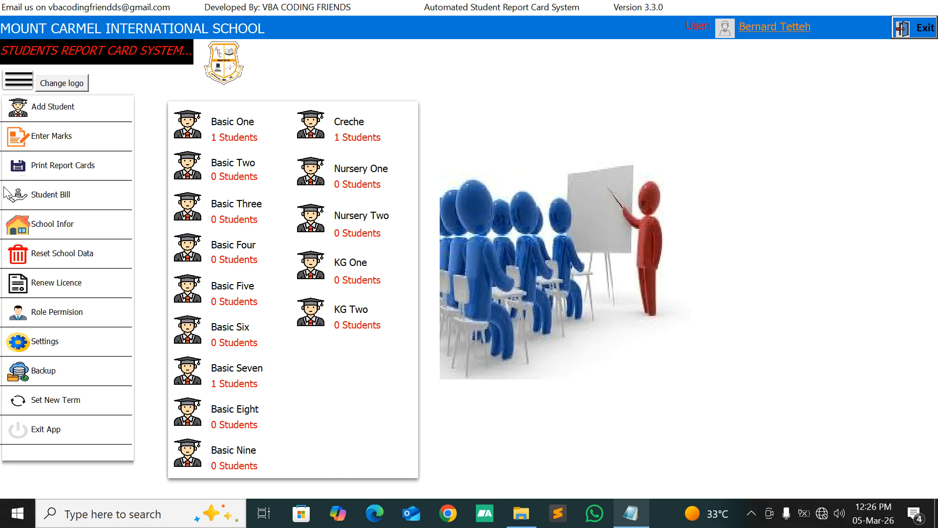
left_click(48, 141)
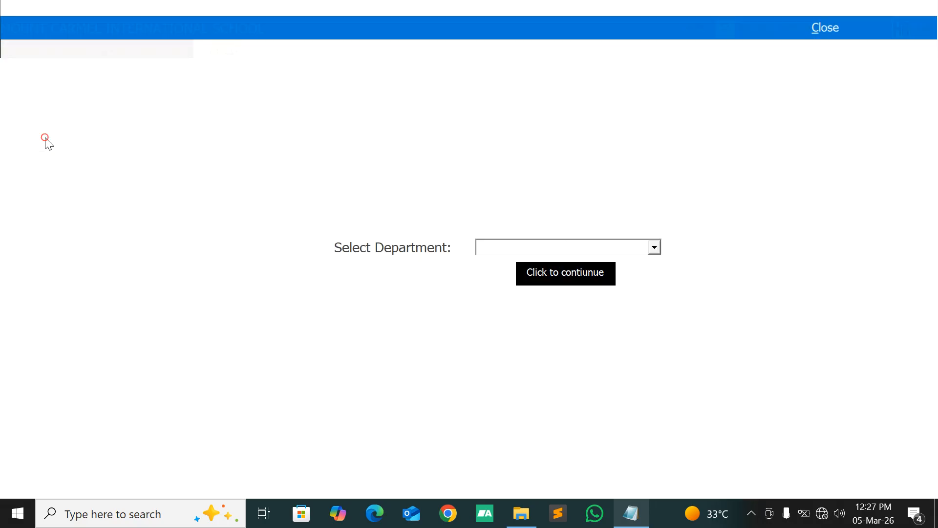
Select the Pre School department and continue to its grading form.
left_click(653, 250)
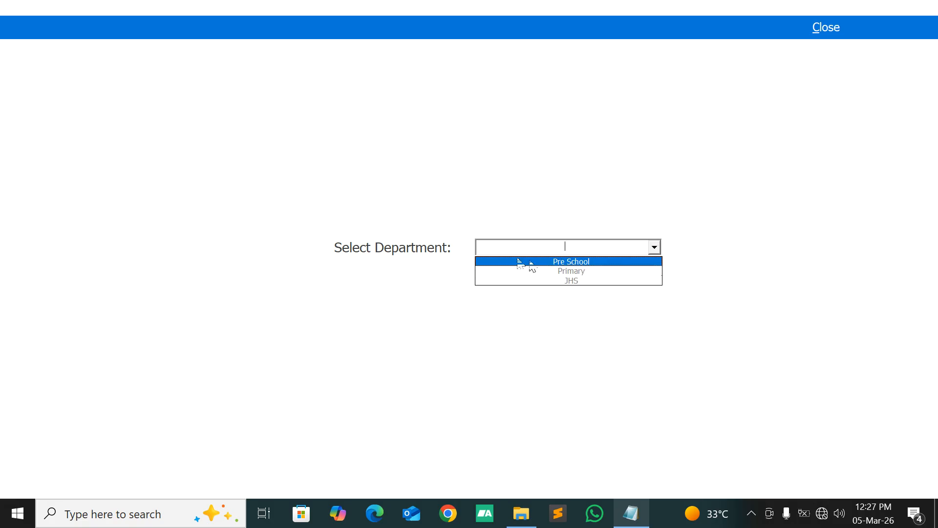
left_click(564, 262)
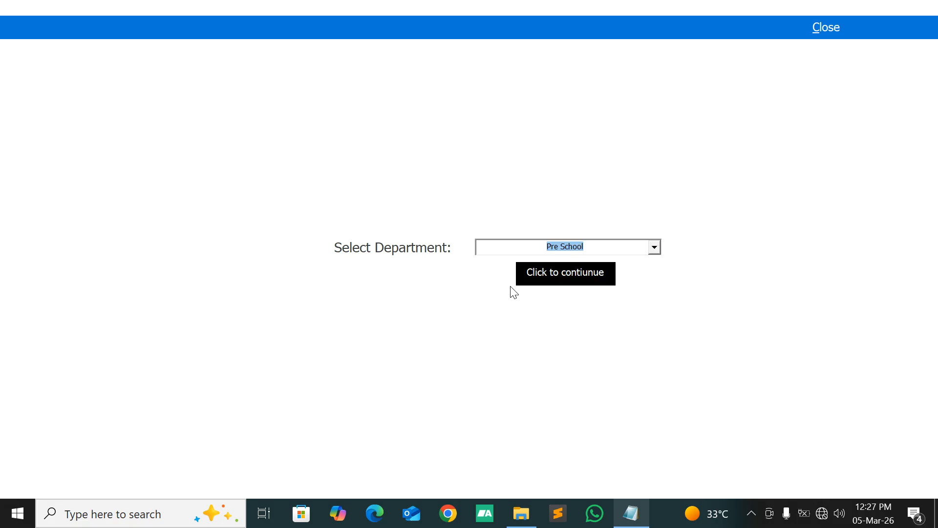
left_click(561, 276)
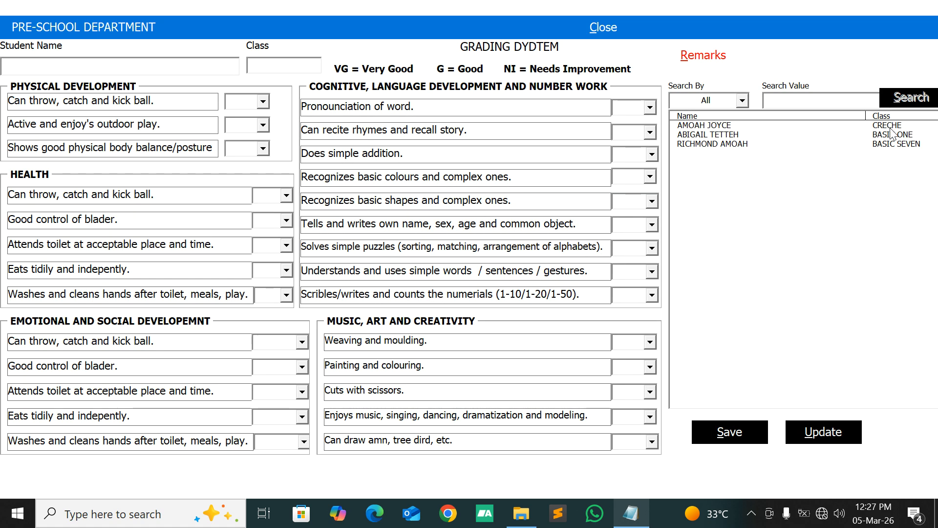
Search pupils by class CRECHE and load the creche pupil into the grading form.
left_click(743, 101)
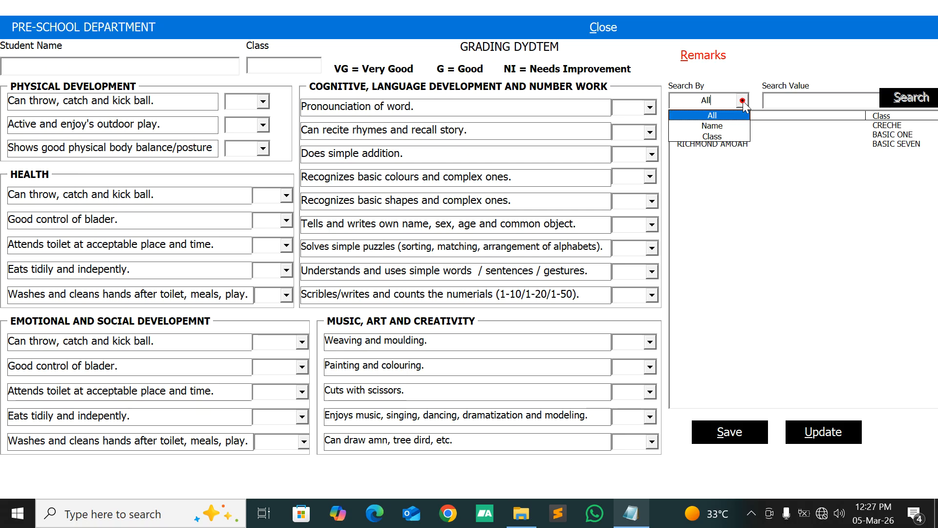
left_click(718, 136)
left_click(819, 104)
type("CRECHE")
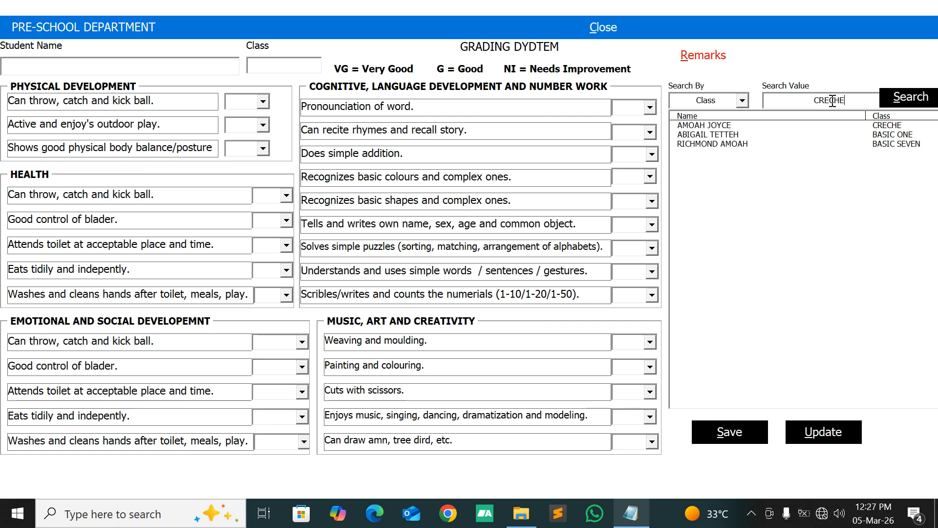
left_click(902, 97)
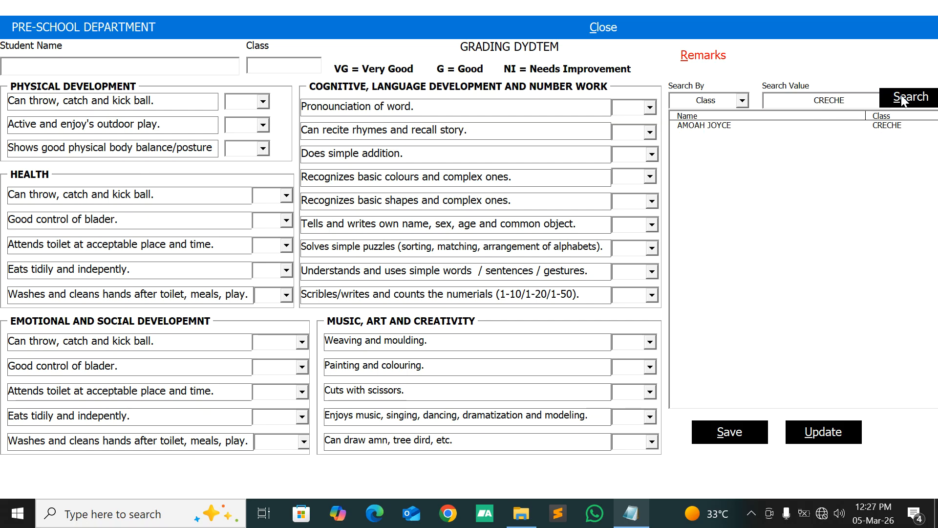
left_click(737, 125)
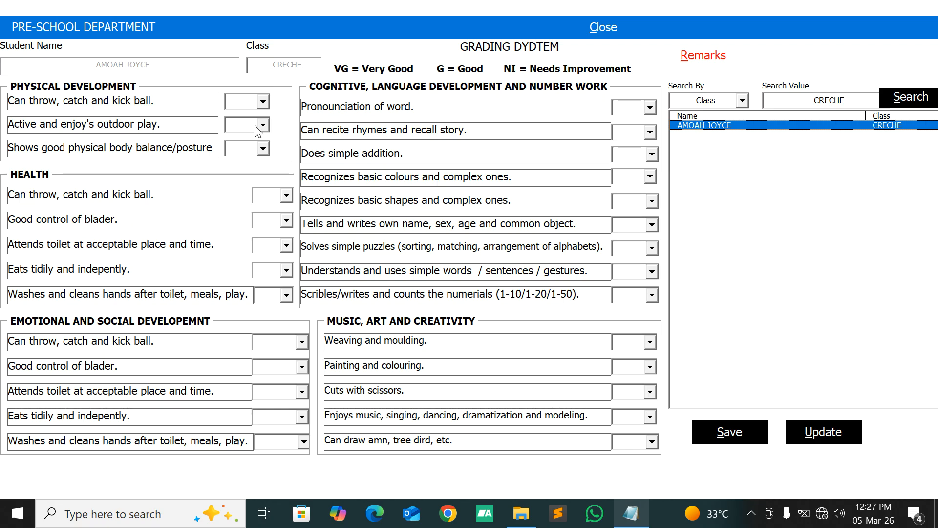
Grade throwing/catching/kicking G, outdoor play NI, and body balance and posture G.
left_click(263, 101)
left_click(252, 125)
left_click(262, 124)
left_click(264, 158)
left_click(263, 171)
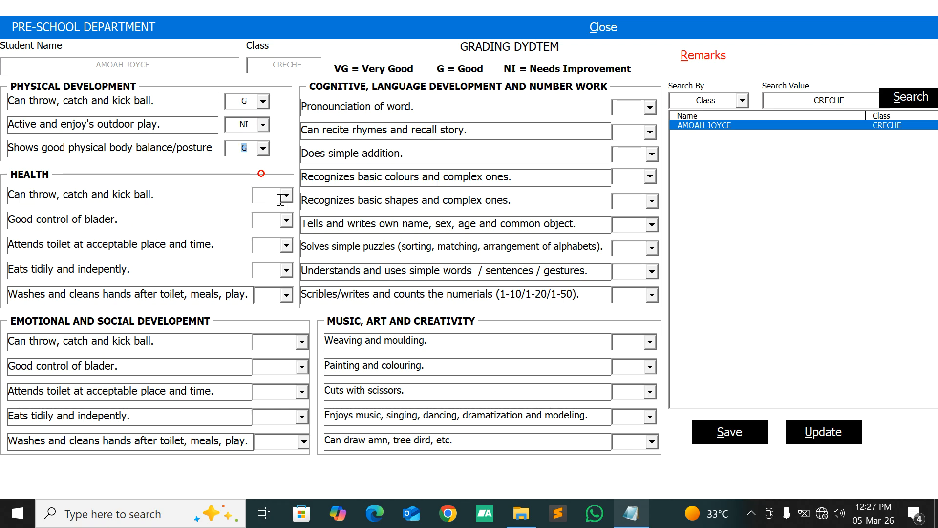
left_click(287, 196)
Grade health skills: throwing NI, bladder control G, toilet habits G, eating tidily G, handwashing NI.
left_click(289, 230)
left_click(287, 221)
left_click(289, 244)
left_click(287, 246)
left_click(290, 271)
left_click(287, 270)
left_click(291, 291)
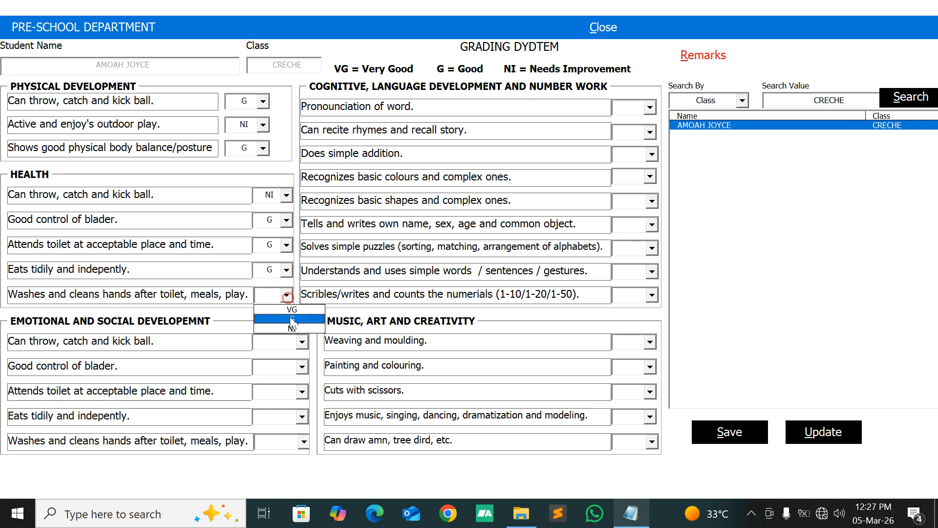
left_click(290, 327)
Grade all five emotional skills VG: throwing, bladder control, toilet habits, eating tidily, handwashing.
left_click(302, 343)
left_click(300, 354)
left_click(303, 369)
left_click(296, 383)
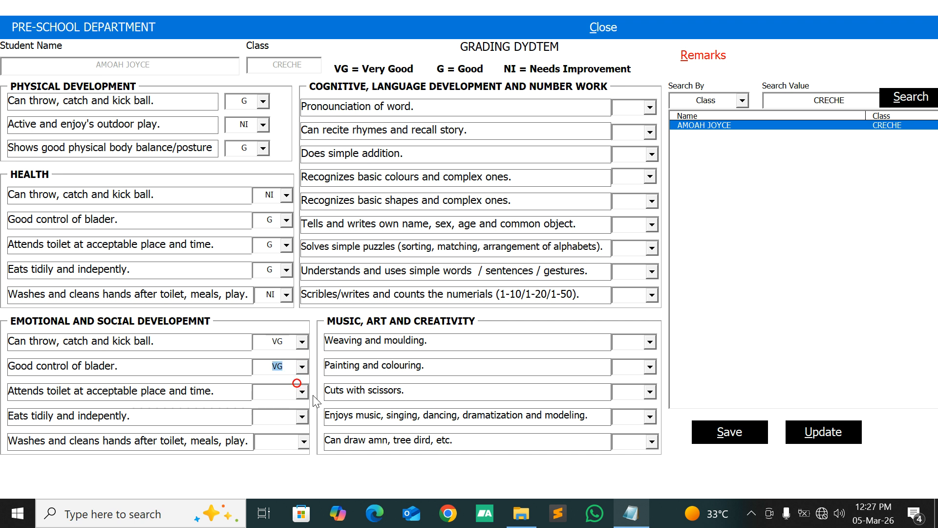
left_click(303, 393)
left_click(298, 407)
left_click(302, 417)
left_click(300, 432)
left_click(303, 444)
left_click(297, 456)
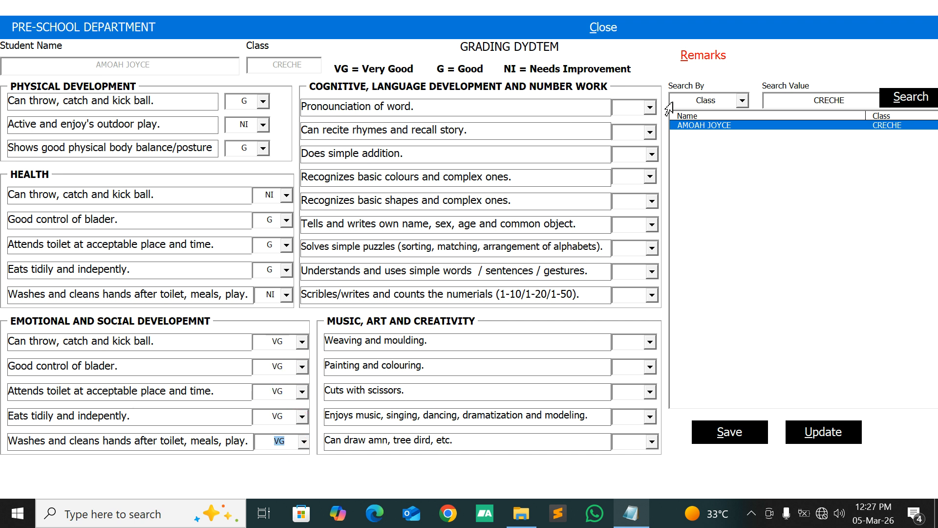
Grade pronunciation G, rhymes G, addition NI, colours G, shapes VG, and telling own name G.
left_click(649, 107)
left_click(648, 128)
left_click(650, 131)
left_click(650, 154)
left_click(649, 185)
left_click(649, 176)
left_click(649, 196)
left_click(652, 200)
left_click(650, 216)
left_click(651, 225)
left_click(651, 248)
Enter G for the puzzles, simple words and numerals grades.
left_click(630, 248)
type("G")
left_click(631, 276)
type("G")
left_click(634, 296)
type("G")
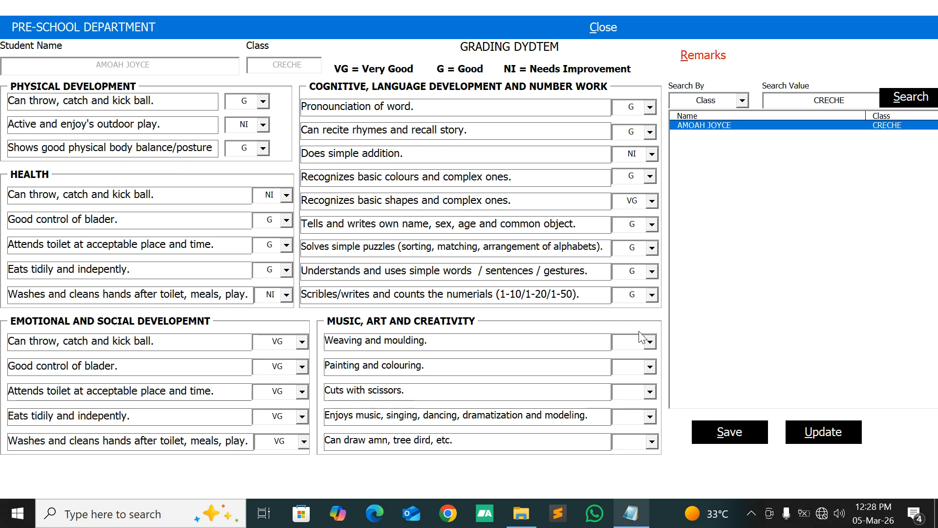
Grade weaving VG, painting NI, scissors G, music G, and save the creche pupil's marks.
left_click(649, 343)
left_click(646, 354)
left_click(651, 368)
left_click(650, 400)
left_click(650, 390)
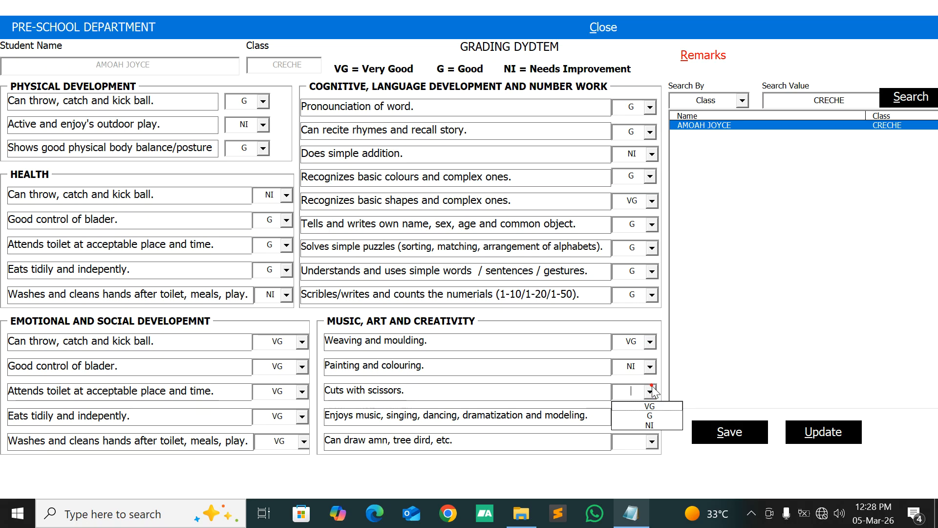
left_click(649, 415)
left_click(631, 416)
type("G")
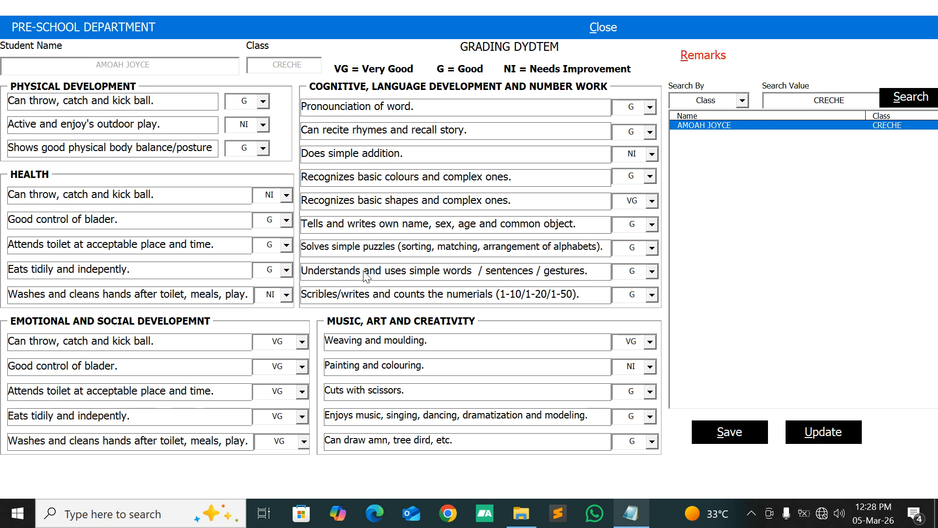
left_click(726, 432)
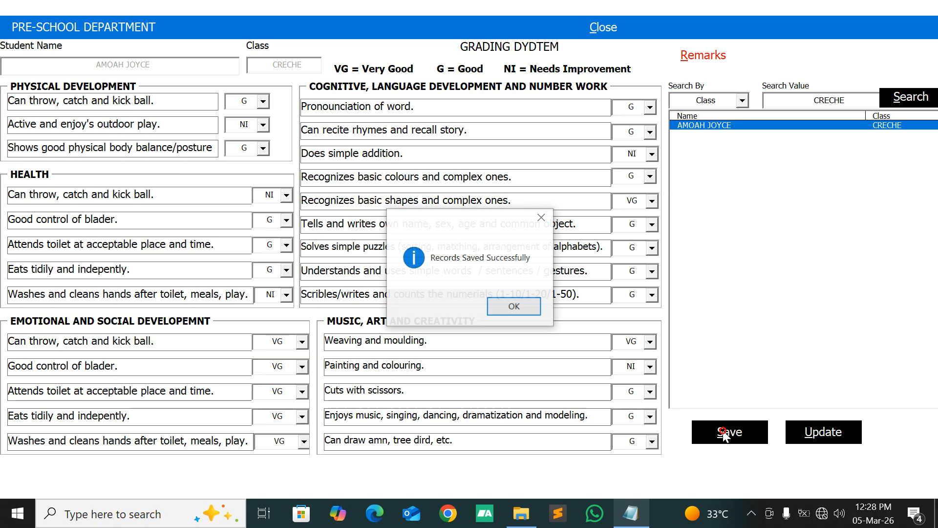
Dismiss the saved confirmation and switch the search to list all pupils.
left_click(508, 306)
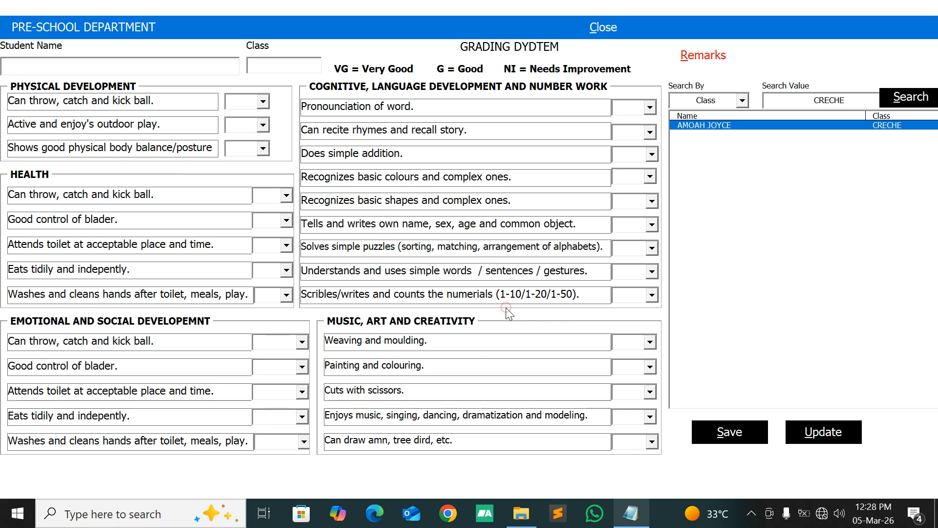
left_click(742, 100)
left_click(721, 116)
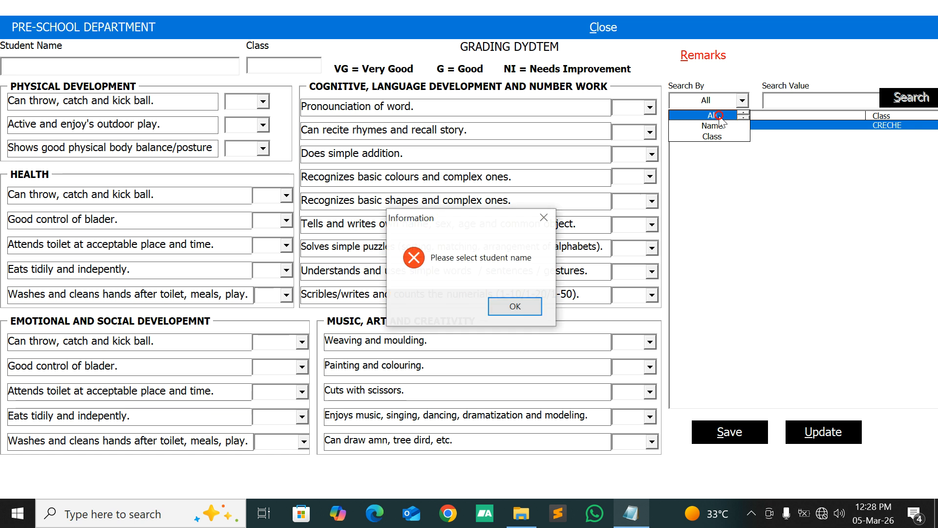
left_click(517, 310)
Cycle through the Basic Seven and Basic One records, reload the creche pupil, and open Remarks.
left_click(715, 143)
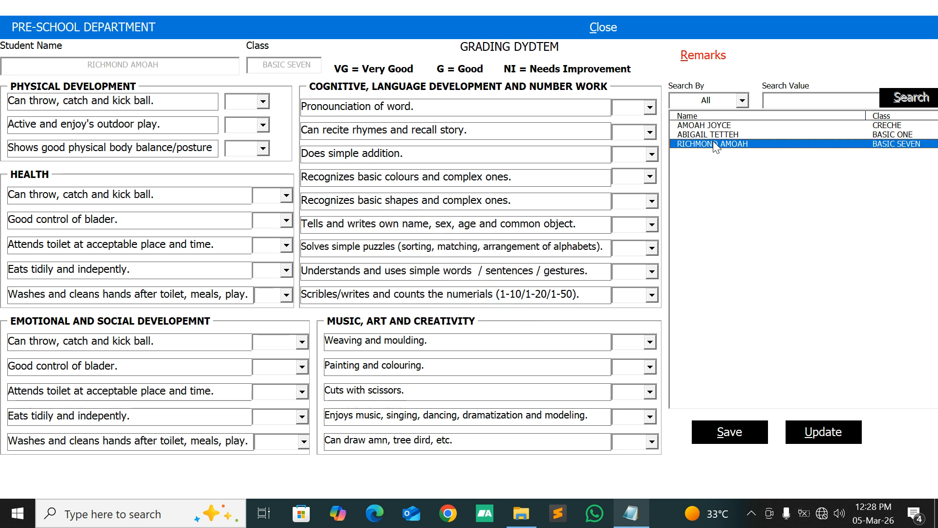
left_click(710, 125)
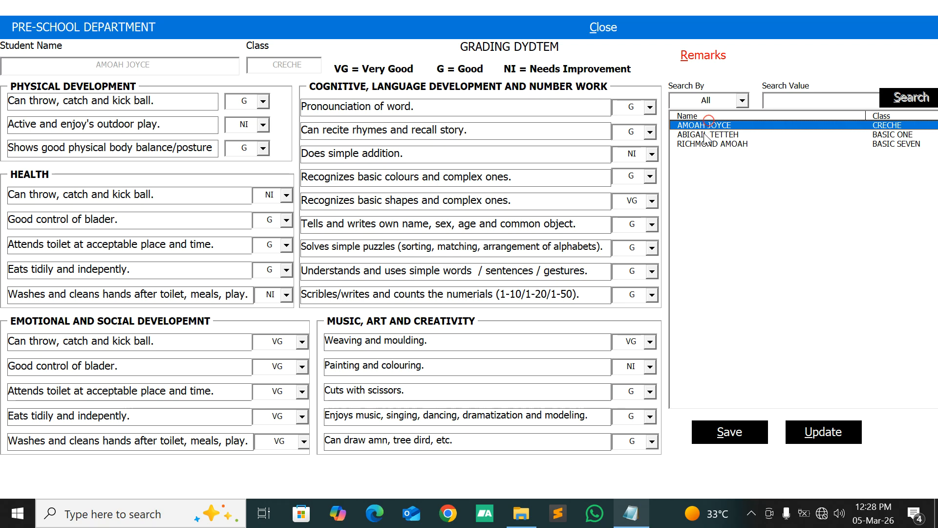
left_click(706, 135)
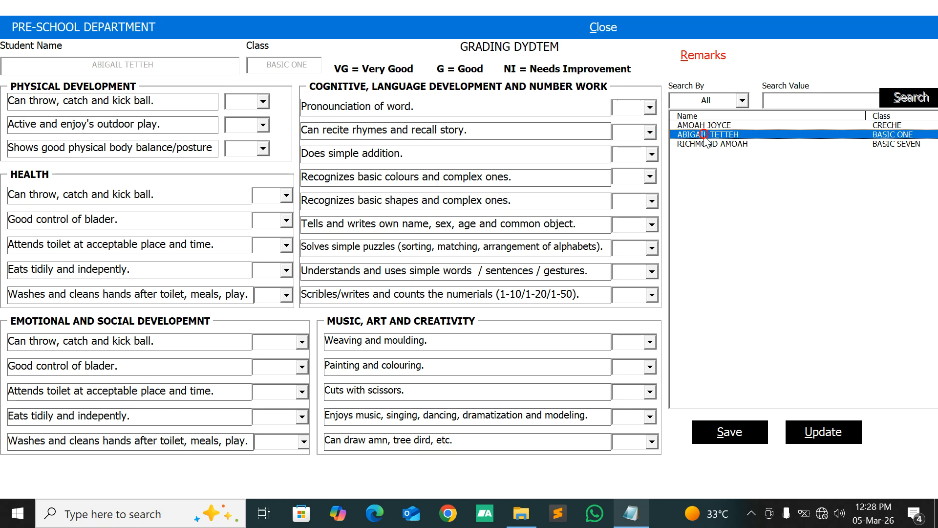
left_click(704, 143)
left_click(709, 125)
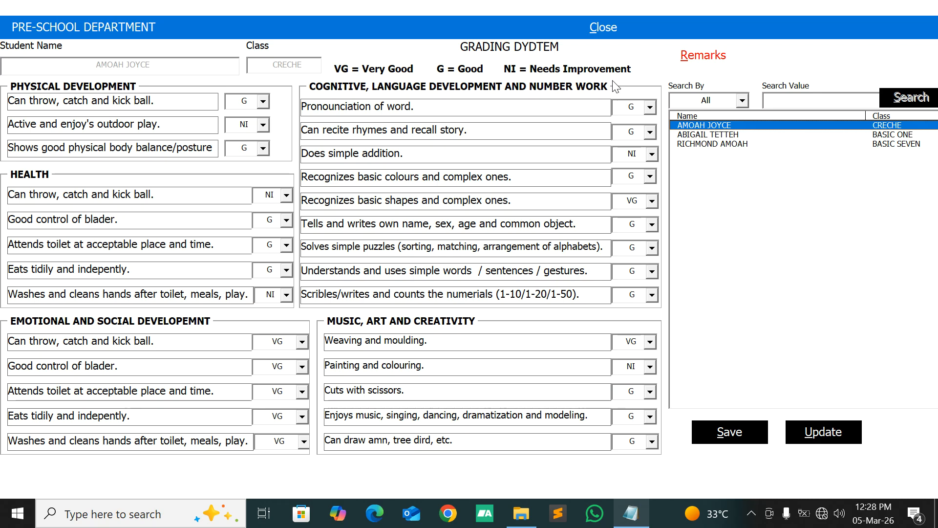
left_click(700, 57)
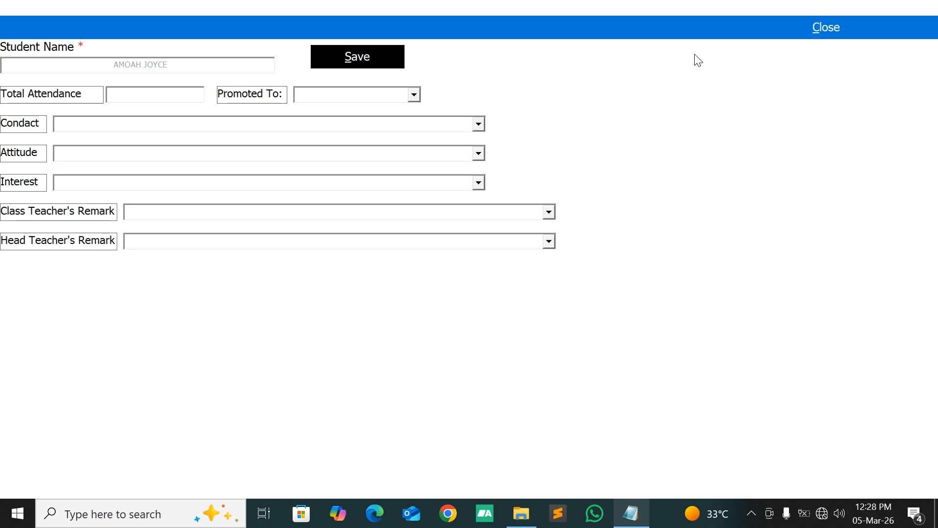
Set total attendance to 70 and the promotion class to CRECHE.
left_click(175, 95)
type("70")
left_click(414, 95)
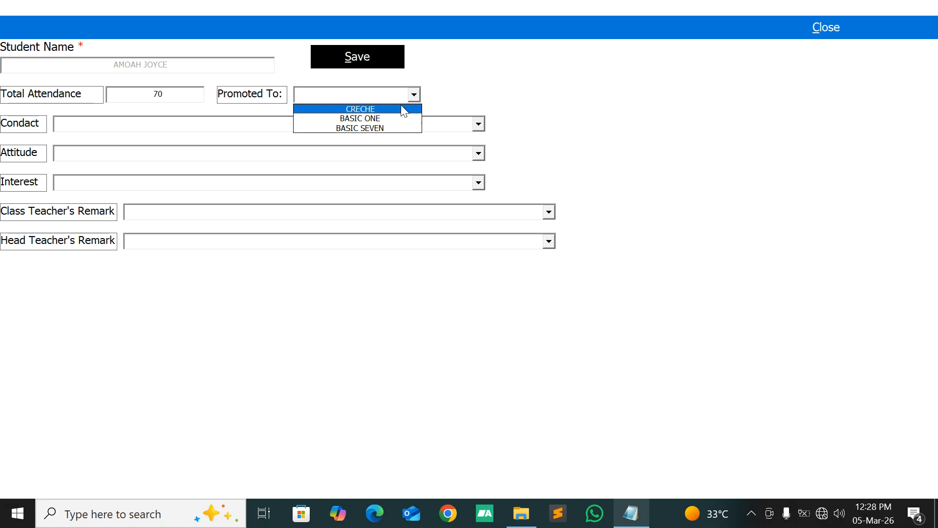
left_click(380, 109)
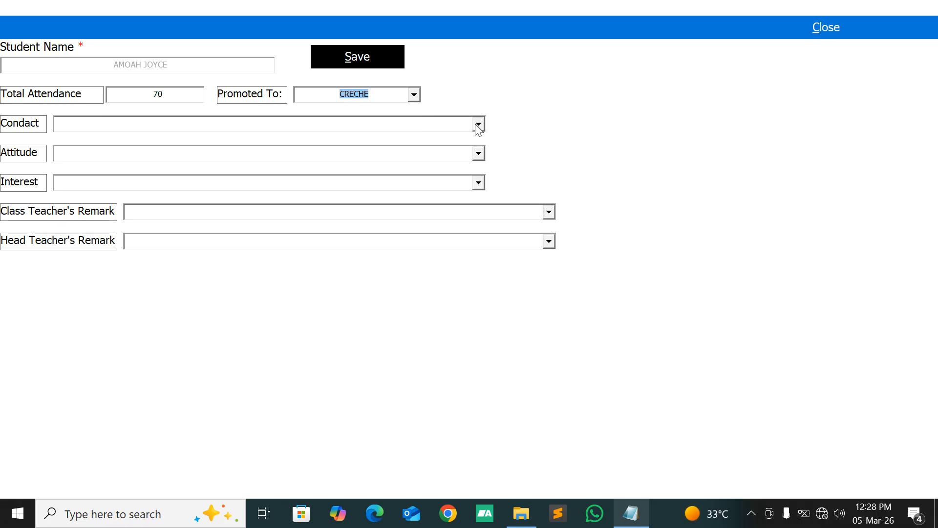
type("N")
Set conduct VERY GOOD, attitude CALM, interest SHOWS INTEREST IN CALCULATION, and both teachers' remarks.
left_click(478, 124)
left_click(439, 147)
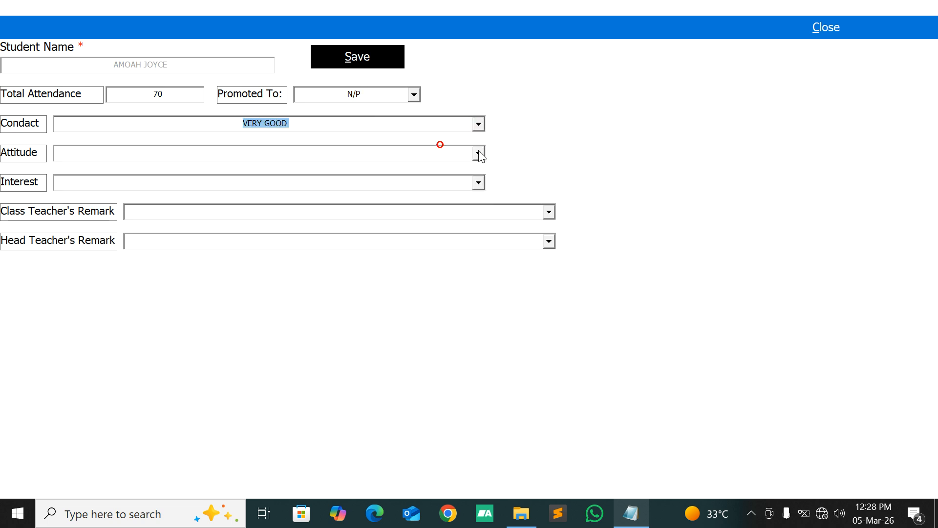
left_click(479, 152)
left_click(432, 196)
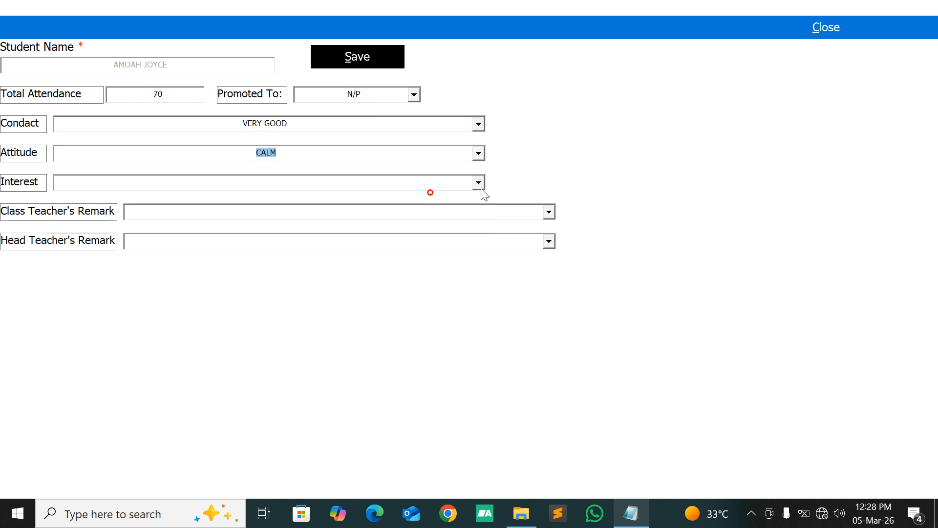
left_click(478, 183)
left_click(452, 215)
left_click(549, 211)
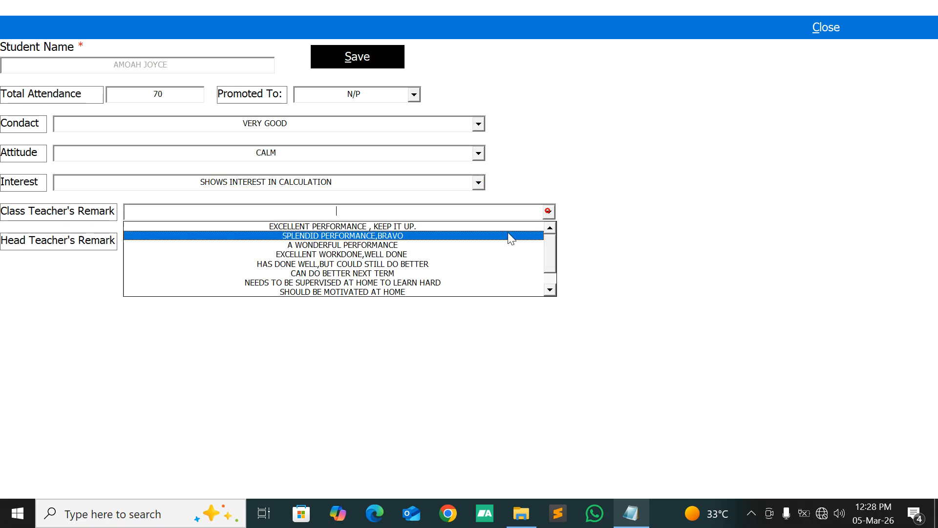
left_click(508, 235)
left_click(548, 241)
left_click(531, 267)
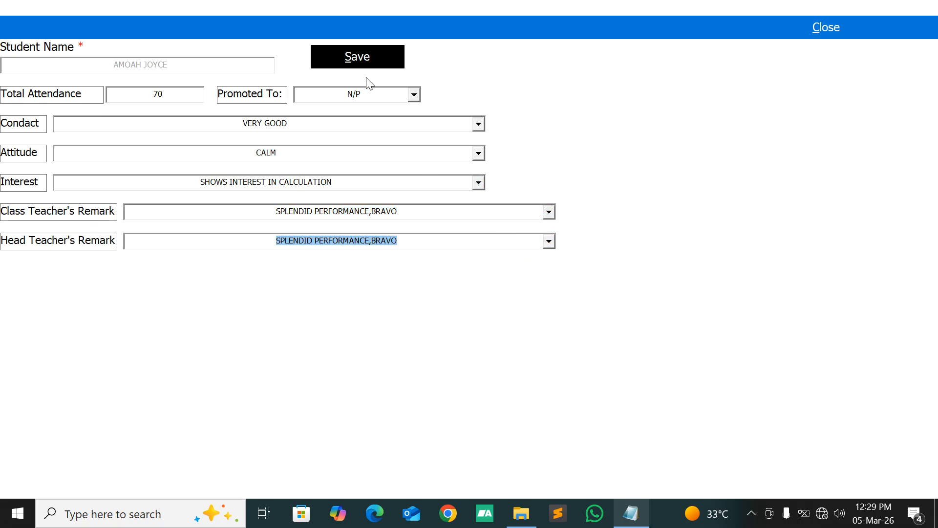
Save the remarks, reload the creche pupil to verify them, and close the pre-school form.
left_click(359, 59)
left_click(524, 306)
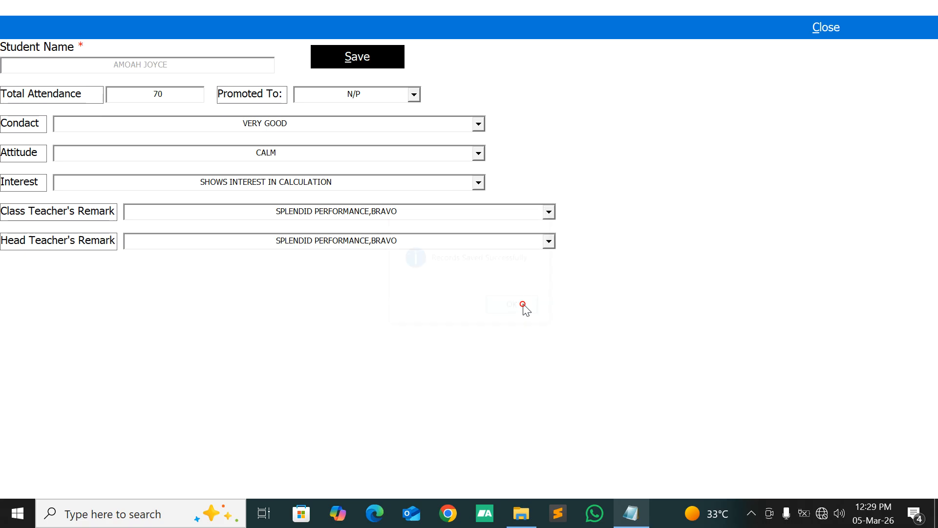
left_click(815, 34)
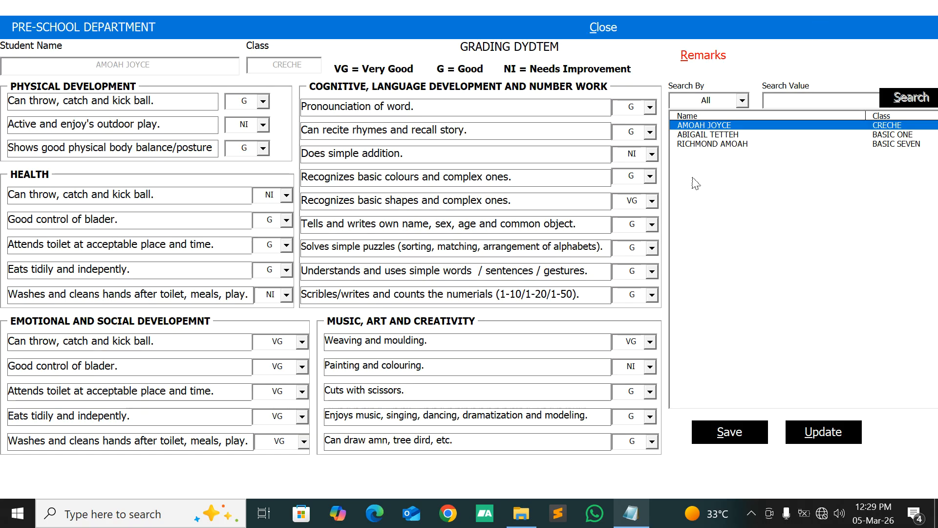
left_click(699, 144)
left_click(699, 125)
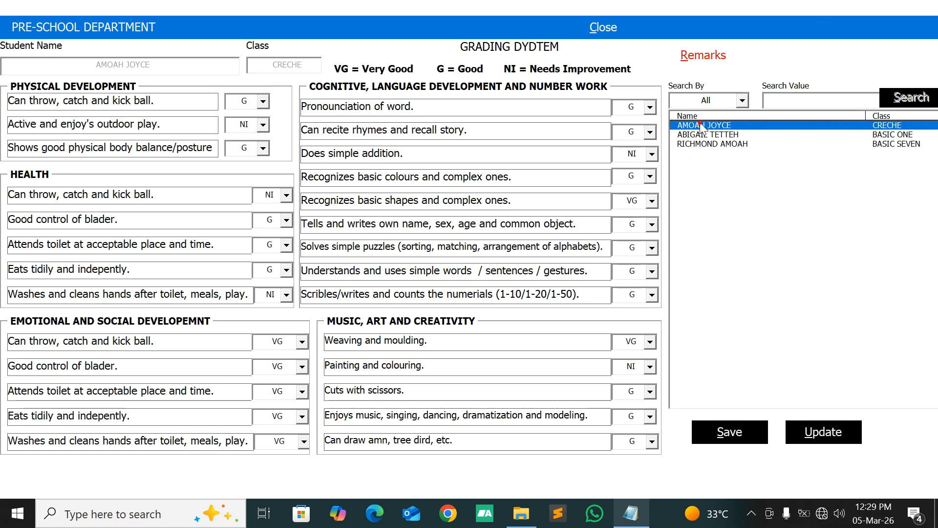
left_click(689, 55)
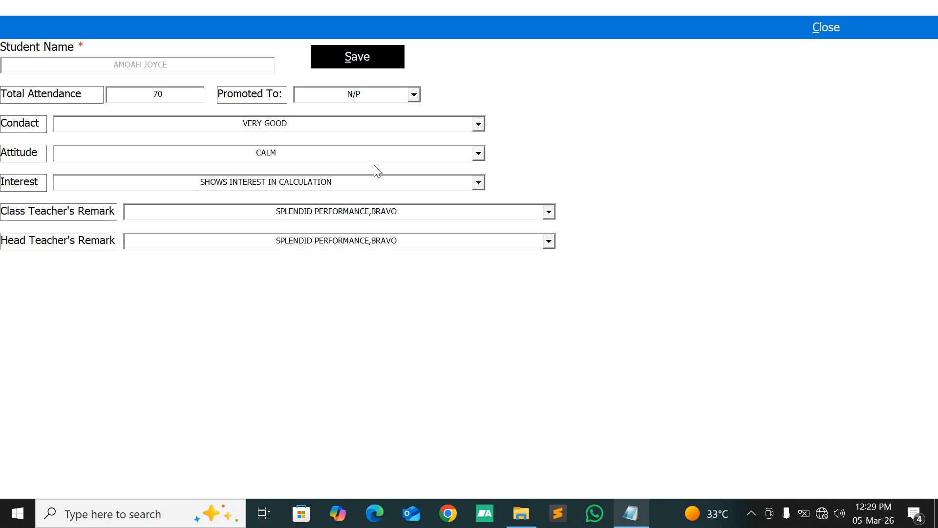
left_click(815, 30)
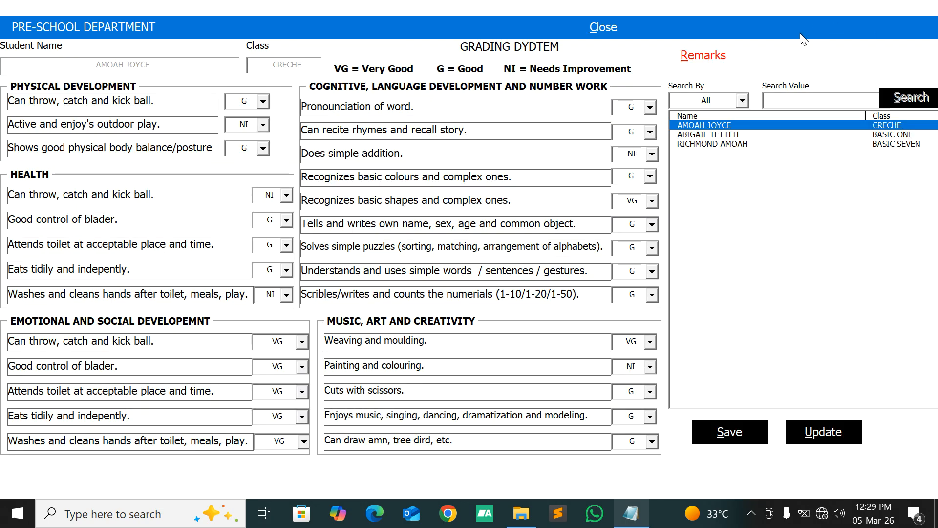
left_click(601, 27)
left_click(656, 249)
Open the Primary form for the Basic One pupil and enter English and Mathematics scores.
left_click(612, 270)
left_click(548, 272)
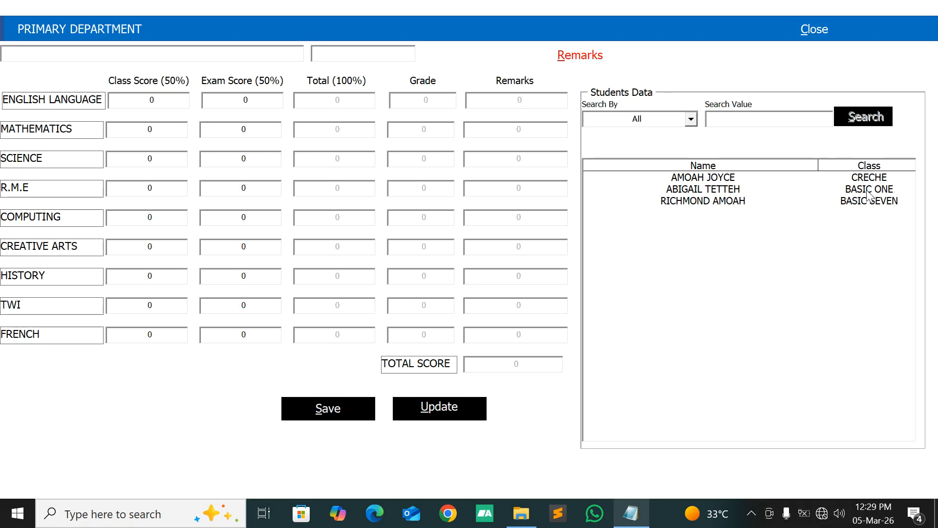
left_click(868, 190)
left_click(138, 104)
type("45")
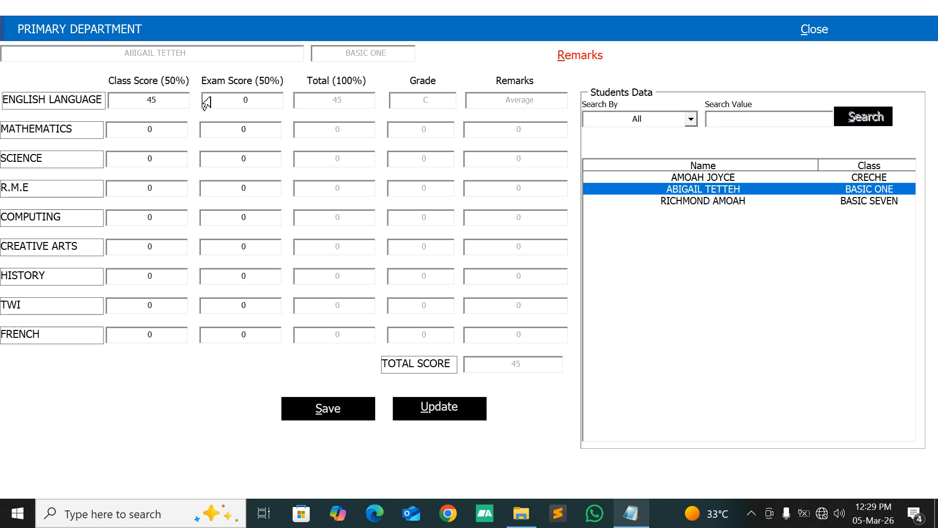
left_click(245, 102)
type("5")
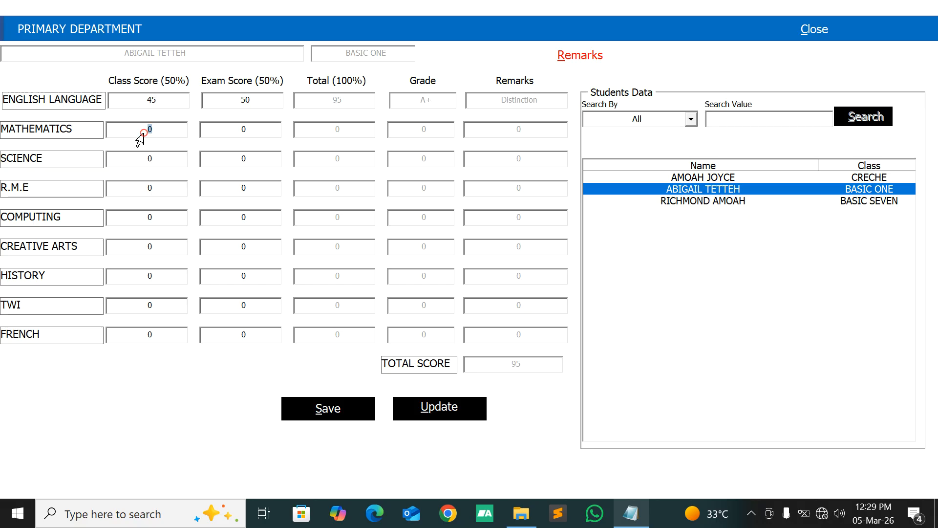
type("35")
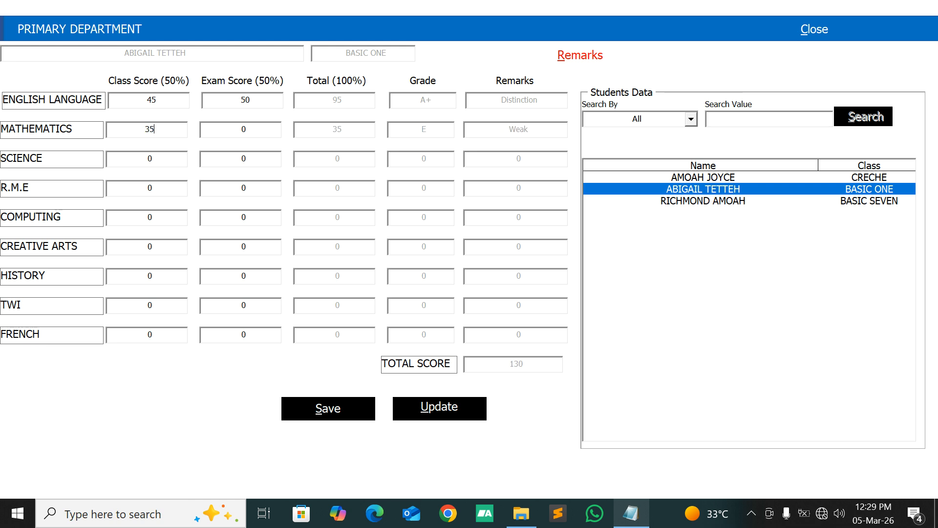
left_click(228, 133)
type("35")
Enter the Science, R.M.E and Computing (15 and 15) class and exam scores.
left_click(138, 161)
type("30")
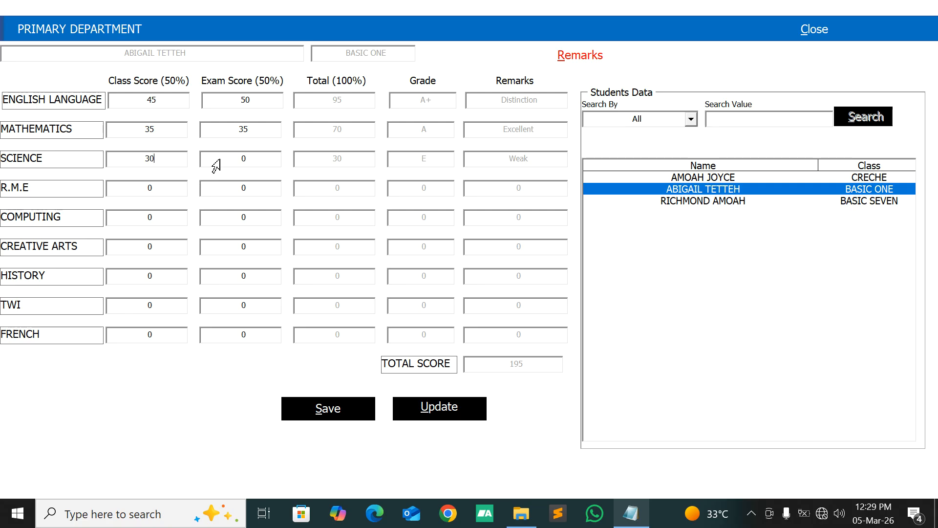
type("40")
key("BackSpace")
key("BackSpace")
type("30")
left_click(138, 191)
type("35")
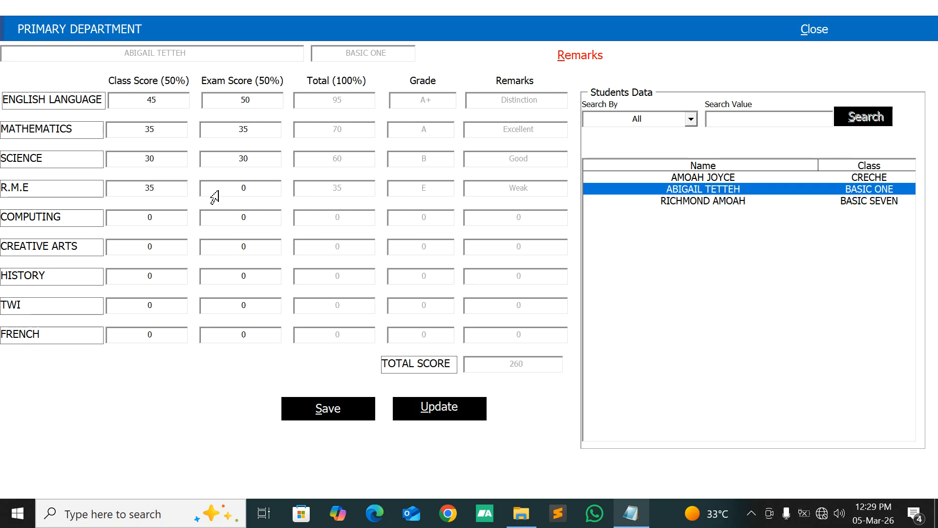
type("30")
left_click(125, 215)
type("15")
left_click(215, 218)
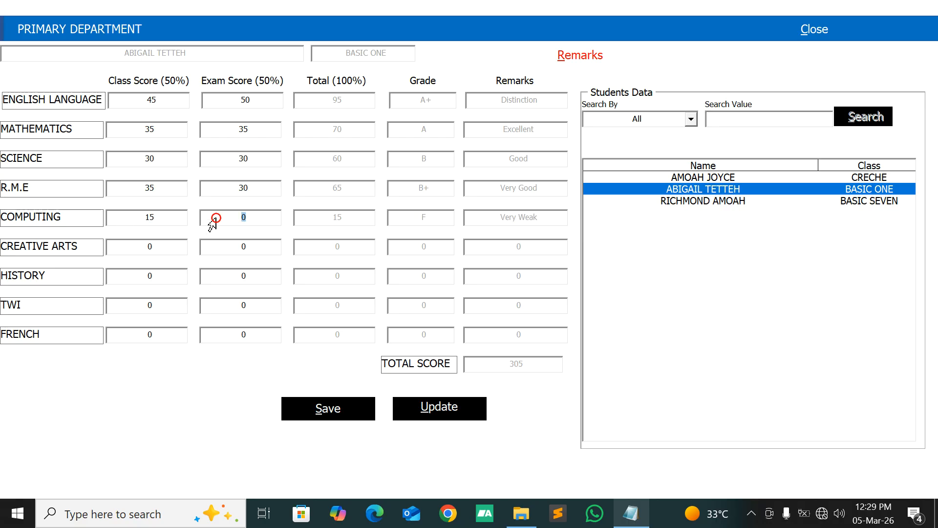
type("15")
Enter Creative Arts scores 20 and 25, then the History scores with a corrected exam score.
left_click(143, 247)
type("20")
left_click(226, 250)
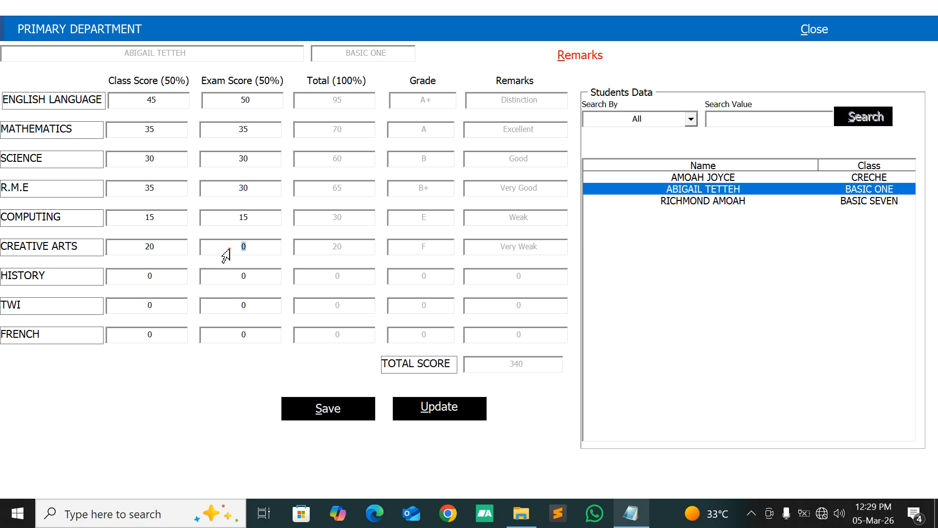
type("25")
left_click(125, 281)
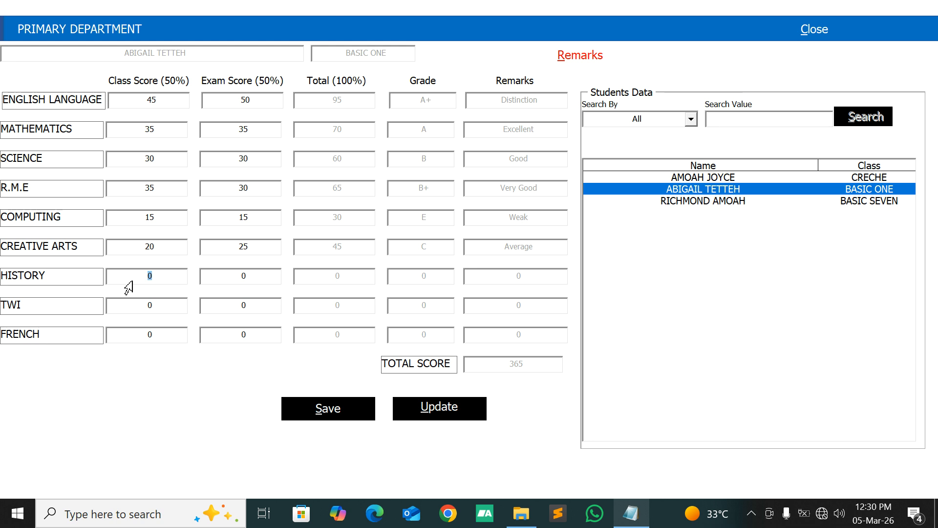
type("30")
left_click(221, 278)
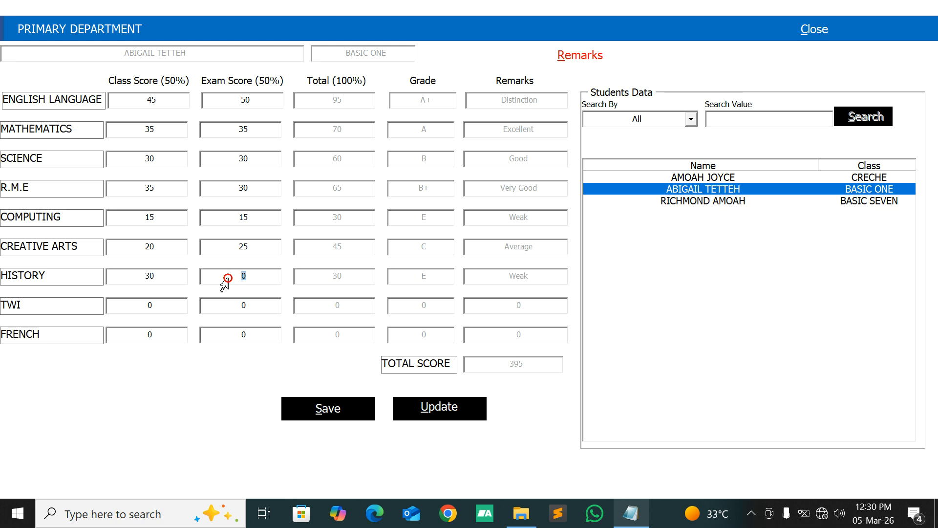
type("15")
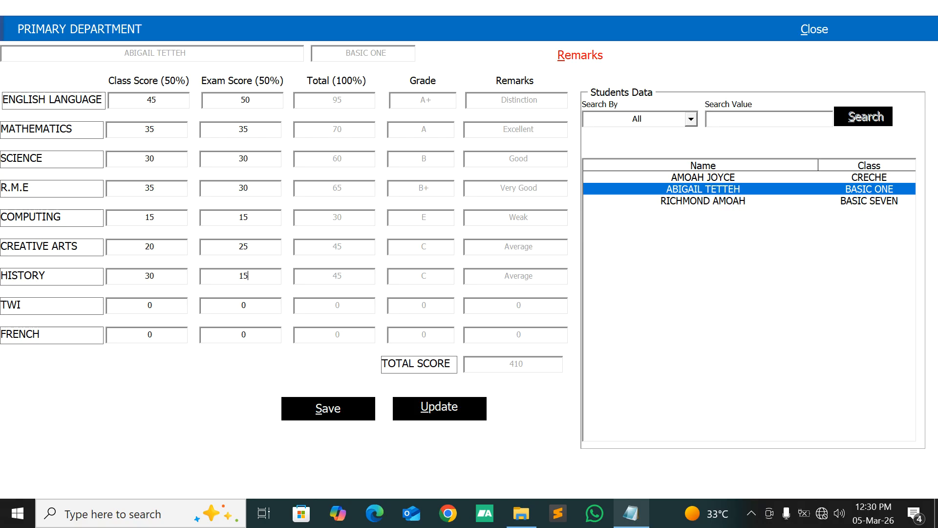
key("BackSpace")
type("00")
key("BackSpace")
type("25")
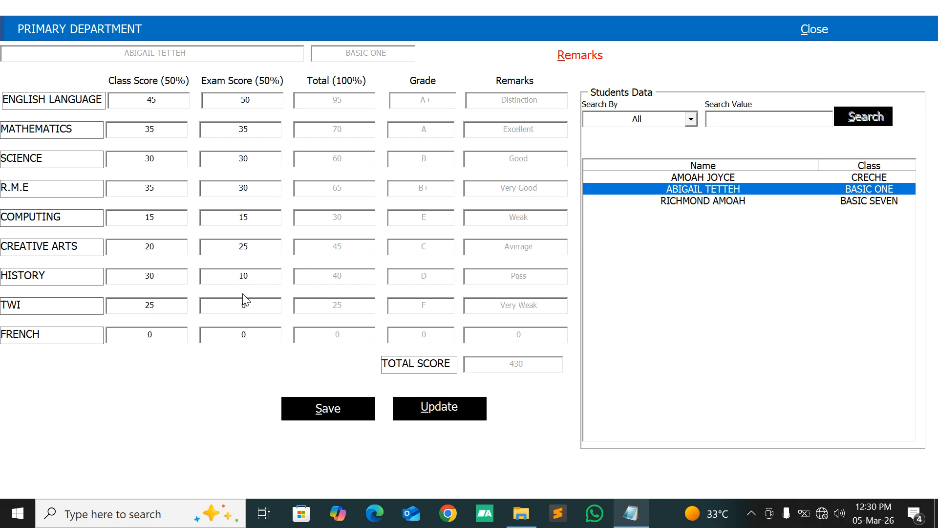
type("25")
Enter the French class and exam scores and save the Basic One pupil's scores.
left_click(135, 338)
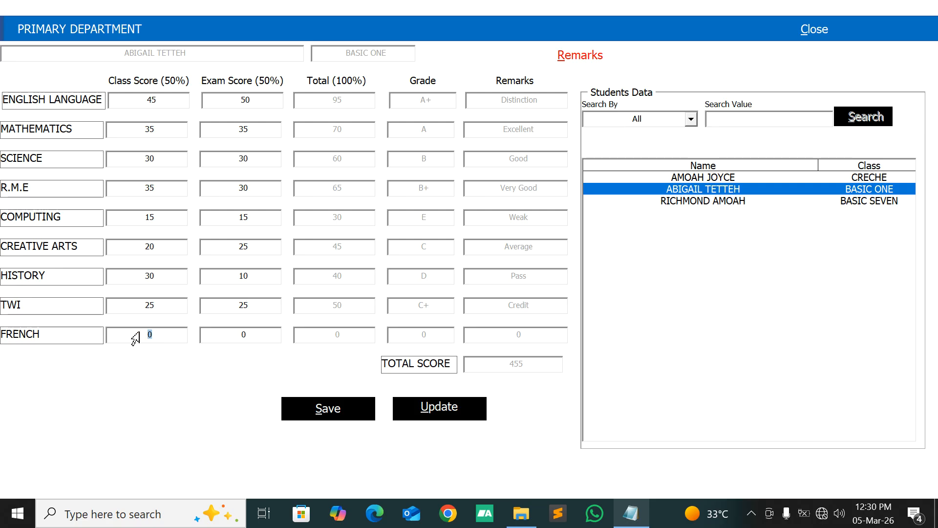
type("45")
type("15")
left_click(237, 340)
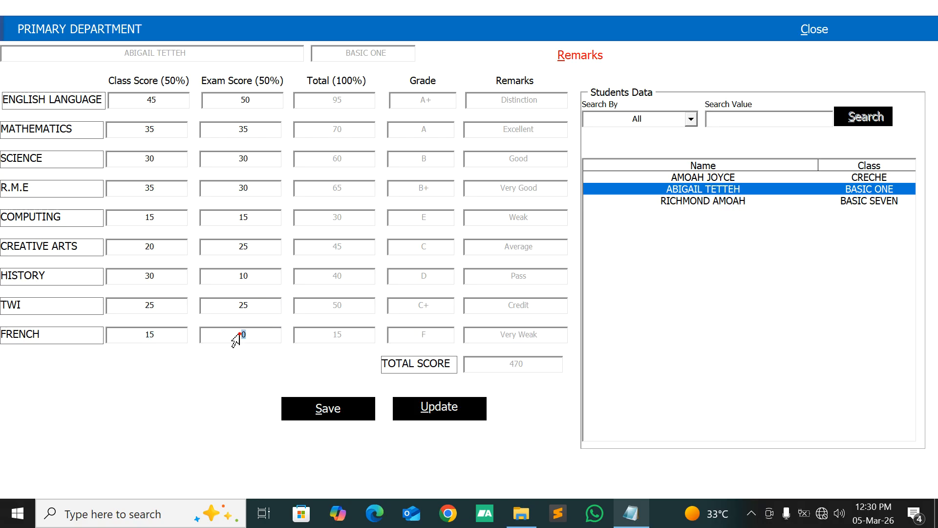
type("10")
left_click(337, 409)
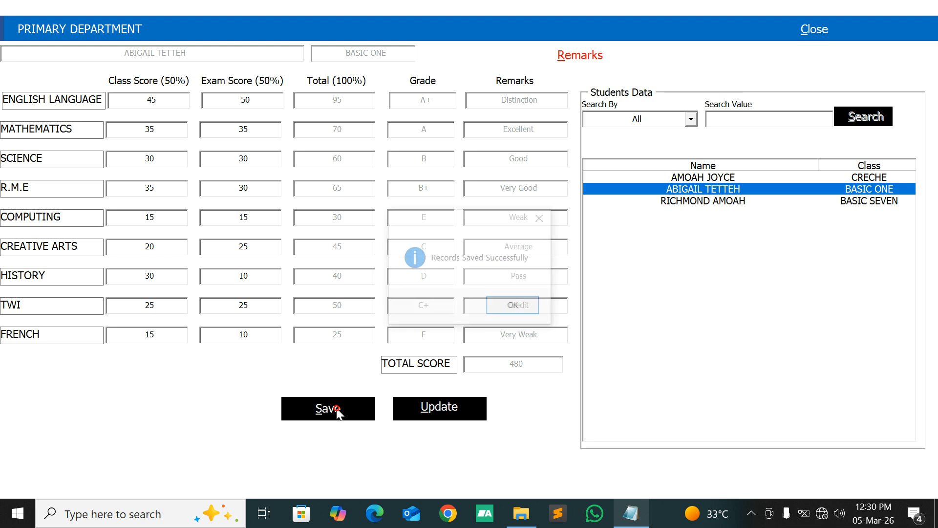
left_click(496, 304)
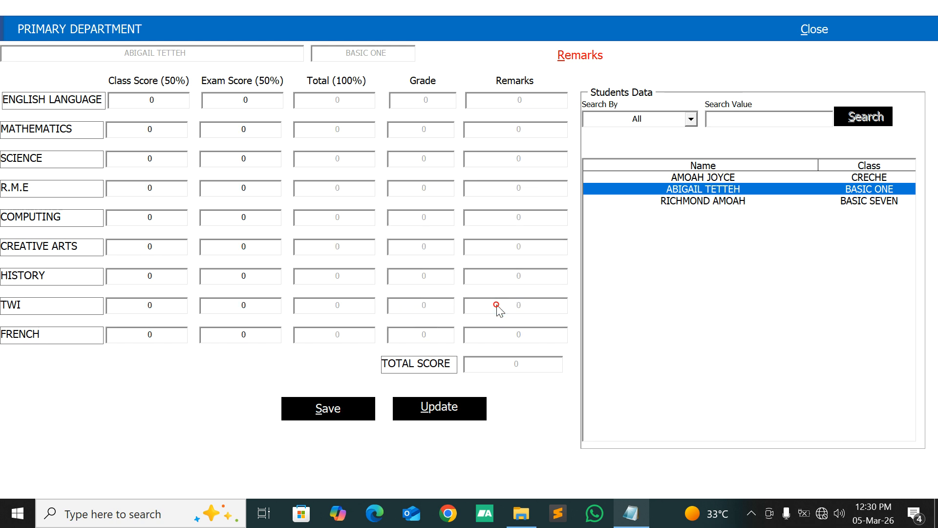
Switch between pupils and reload the Basic One pupil's saved scores to check them.
left_click(716, 202)
left_click(714, 176)
left_click(715, 189)
left_click(717, 200)
left_click(716, 190)
Enter the Basic One pupil's attendance of 65, with conduct VERY GOOD, attitude CALM and interest in calculation.
left_click(581, 52)
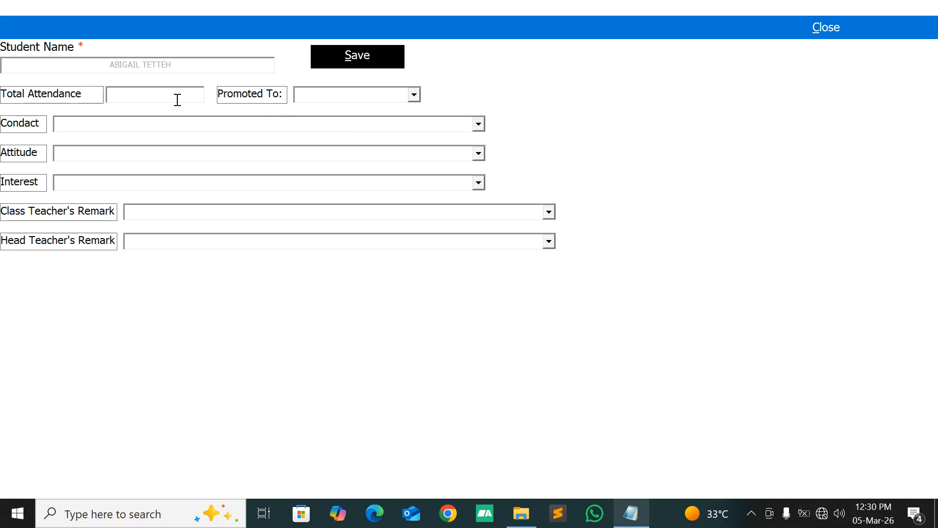
type("65")
left_click(414, 95)
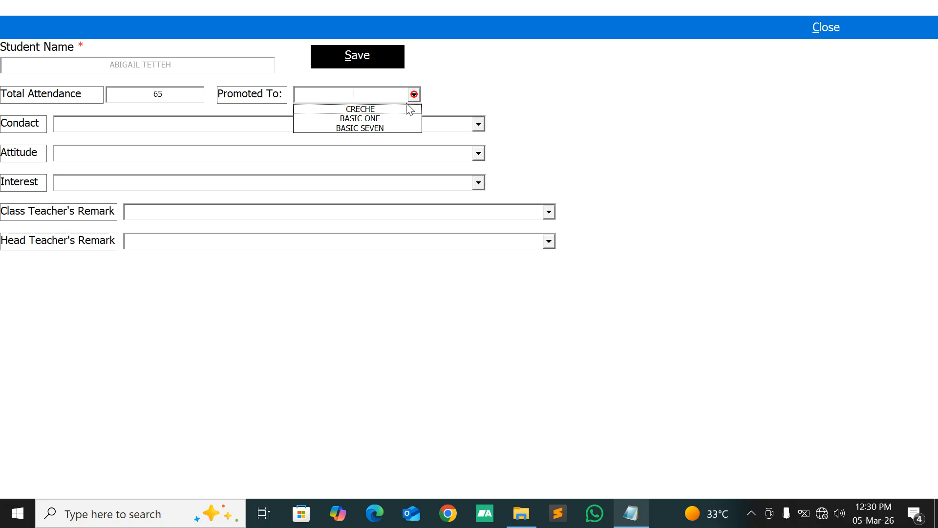
left_click(387, 96)
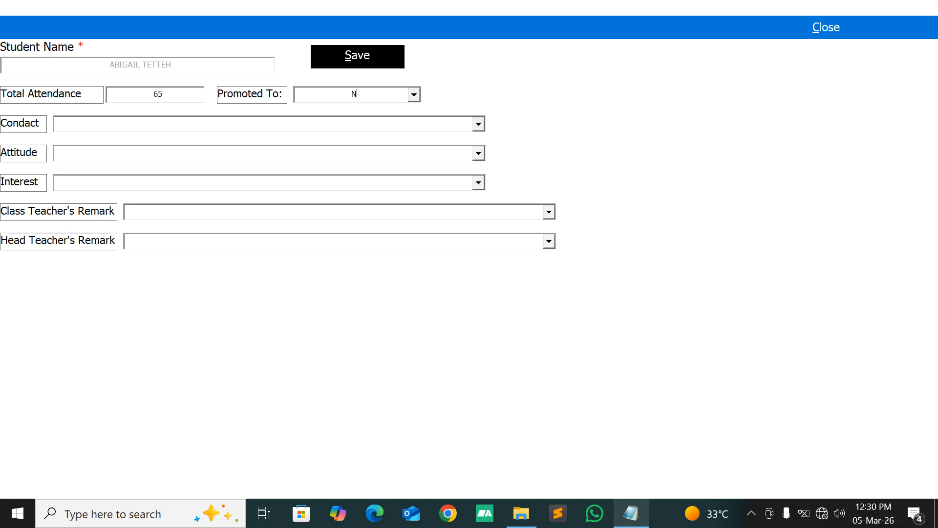
left_click(478, 124)
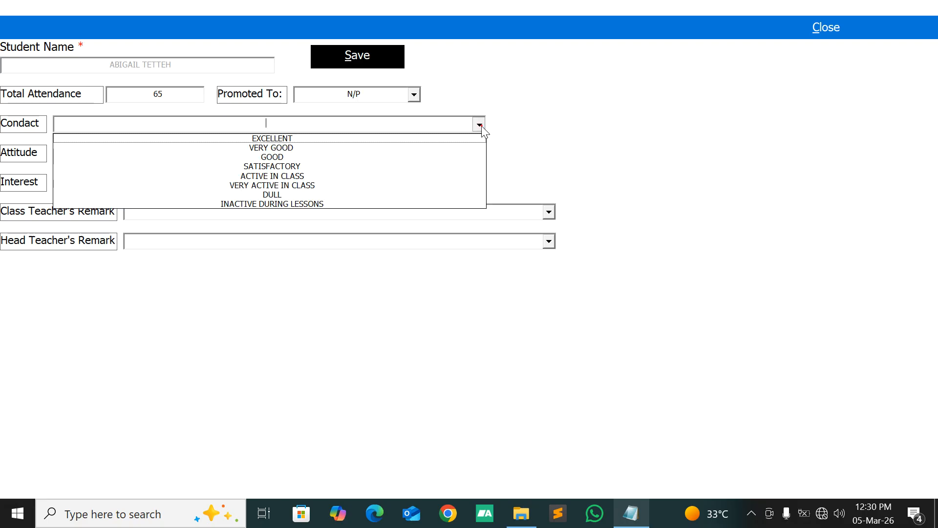
left_click(424, 149)
left_click(478, 152)
left_click(446, 198)
left_click(476, 182)
left_click(464, 215)
Choose the remarks EXCELLENT WORKDONE,WELL DONE (class) and SPLENDID PERFORMANCE,BRAVO (head), then save.
left_click(549, 212)
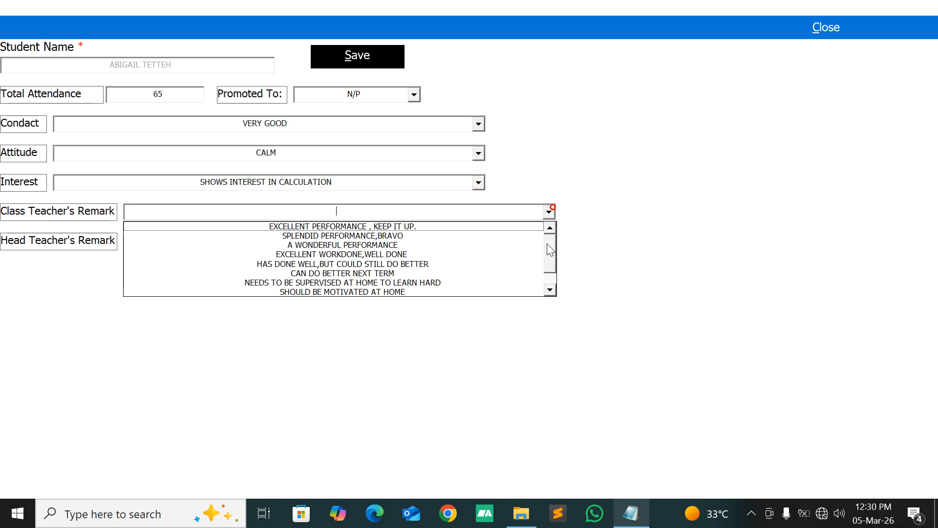
left_click(492, 250)
left_click(549, 241)
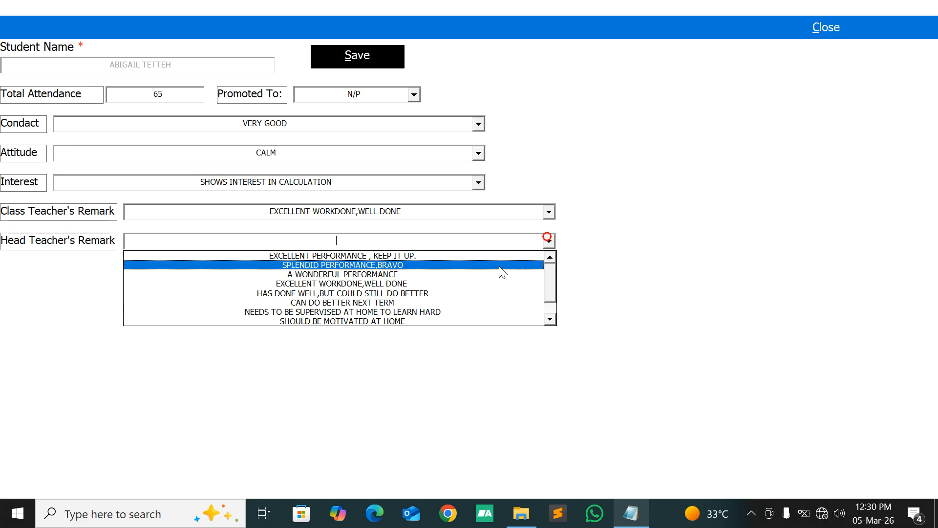
left_click(498, 266)
left_click(354, 62)
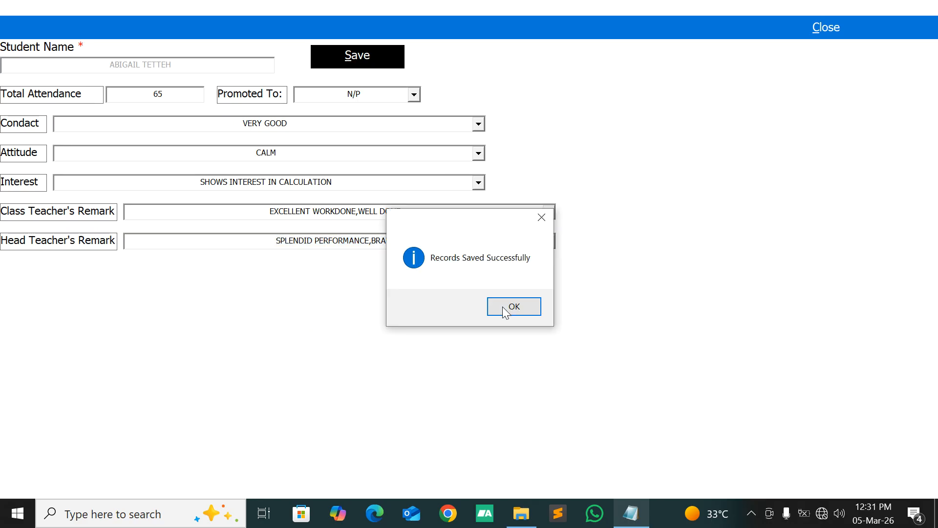
left_click(504, 307)
Reload the Basic One pupil, check the saved remarks, and close the remarks and marks forms.
left_click(826, 28)
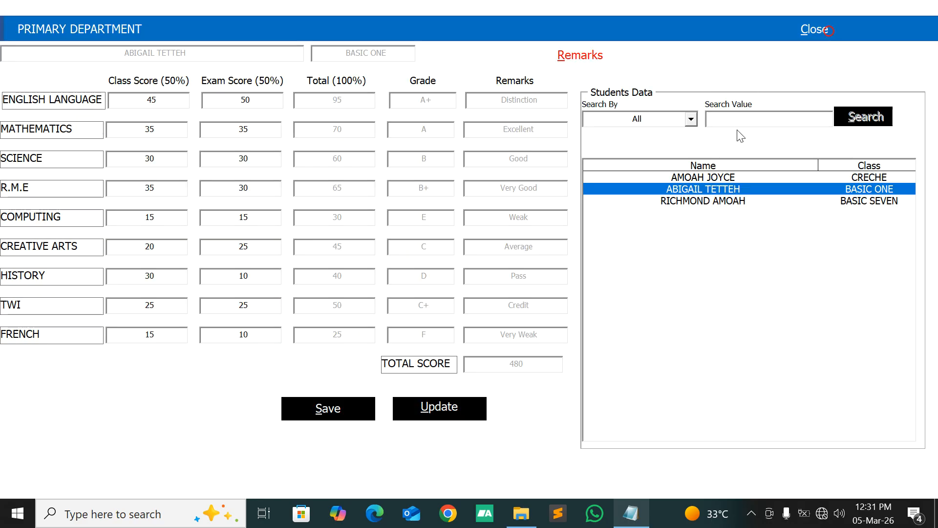
left_click(709, 202)
left_click(710, 189)
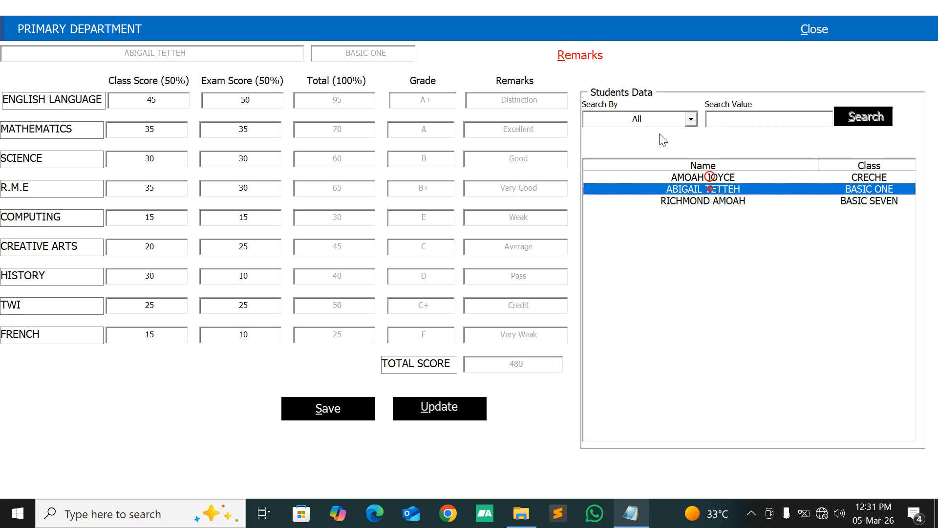
left_click(578, 56)
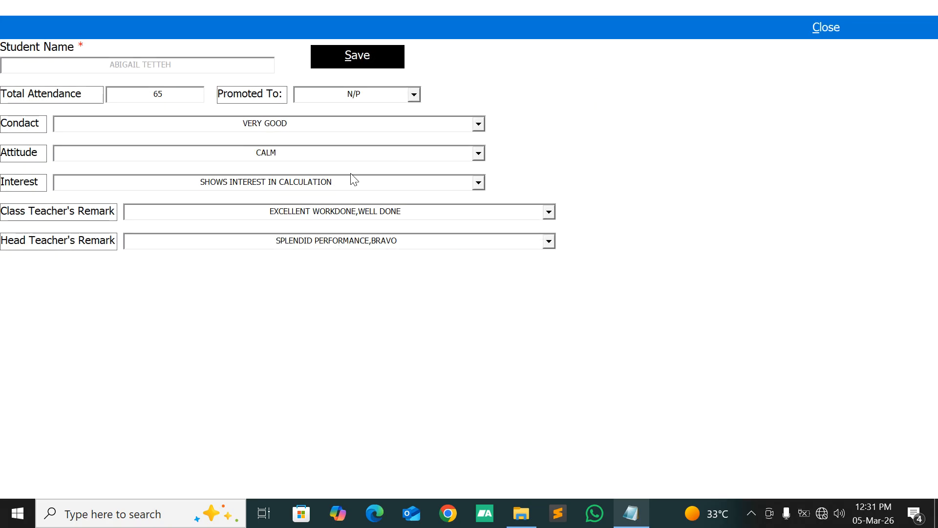
left_click(831, 30)
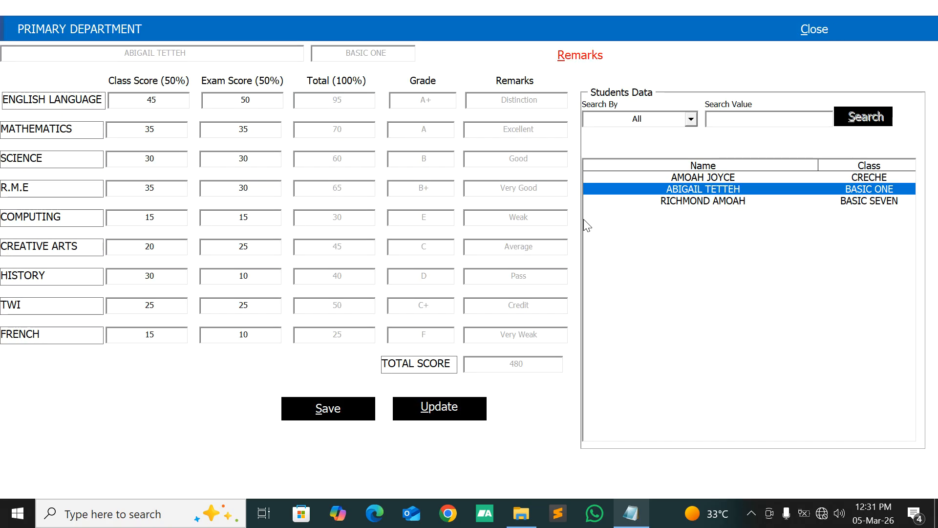
left_click(819, 30)
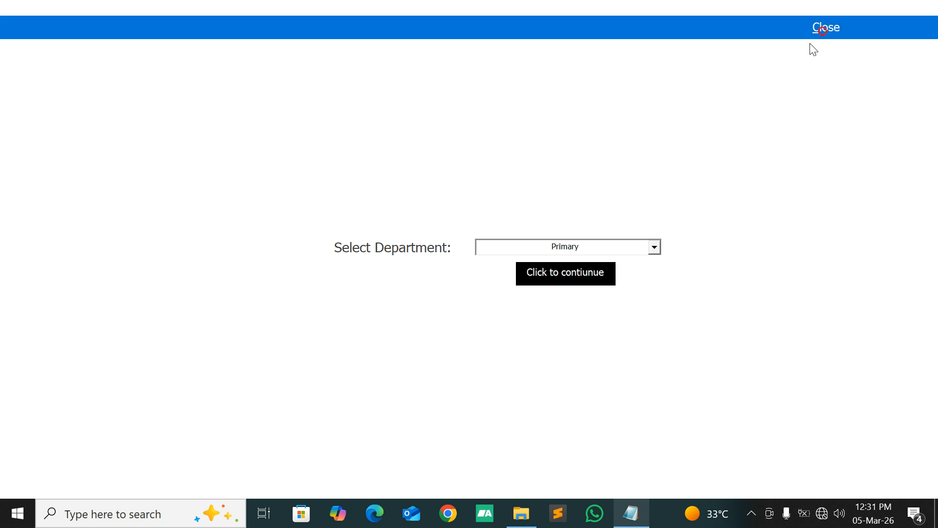
Open the JHS department marks form and load the Basic Seven pupil's record.
left_click(654, 247)
left_click(619, 279)
left_click(581, 270)
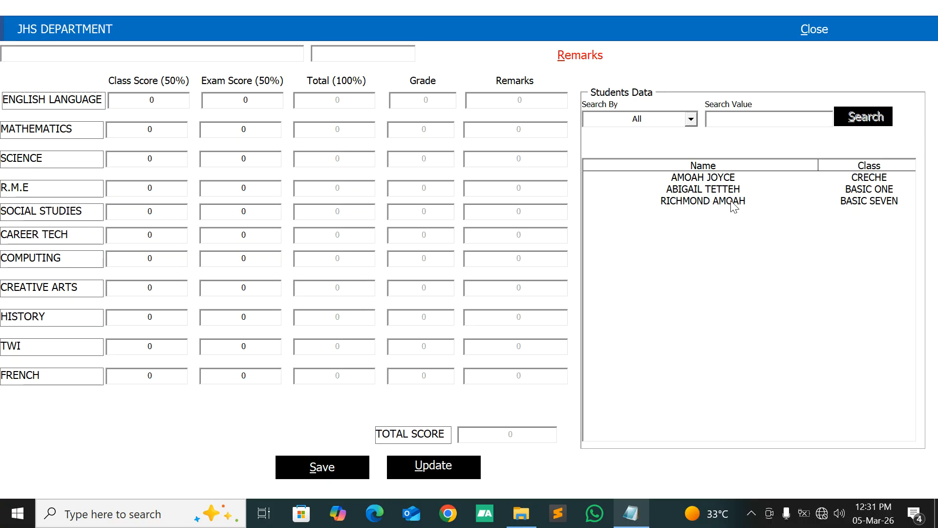
left_click(733, 202)
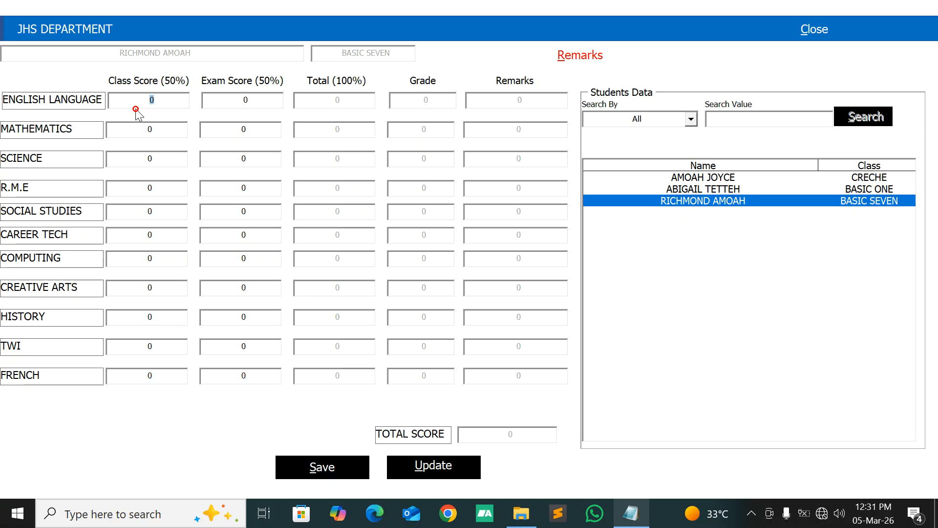
Enter English 50 and 50, Mathematics 45 and 30, and a Science class score of 35.
type("50")
left_click(229, 109)
type("50")
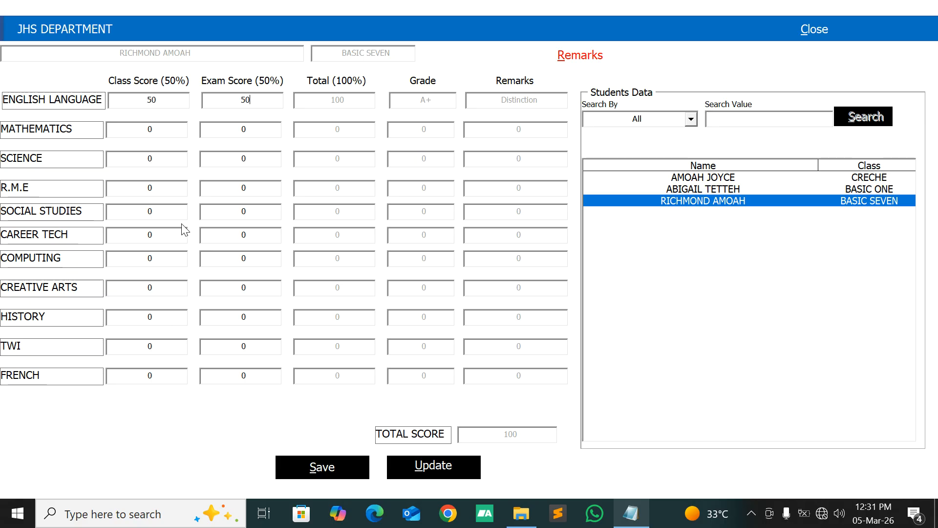
left_click(130, 133)
type("45")
type("30")
type("35")
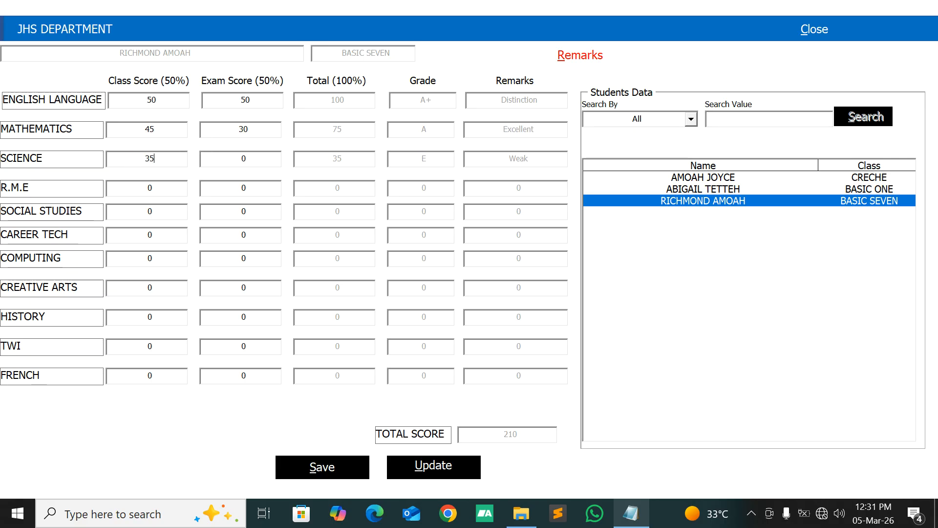
Enter a Science exam score of 30 and R.M.E scores of 30 and 30, totalling 300.
left_click(211, 166)
type("35")
key("BackSpace")
type("0")
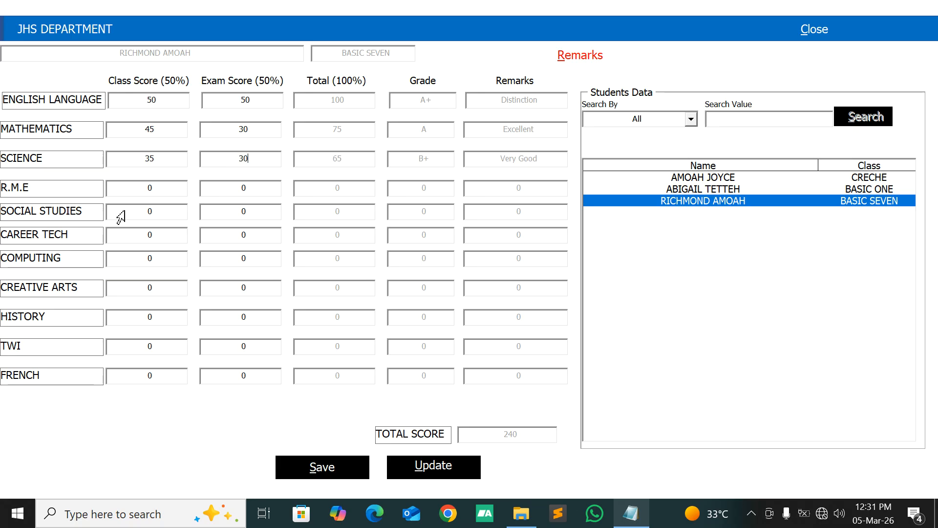
type("30")
key("Tab")
type("30")
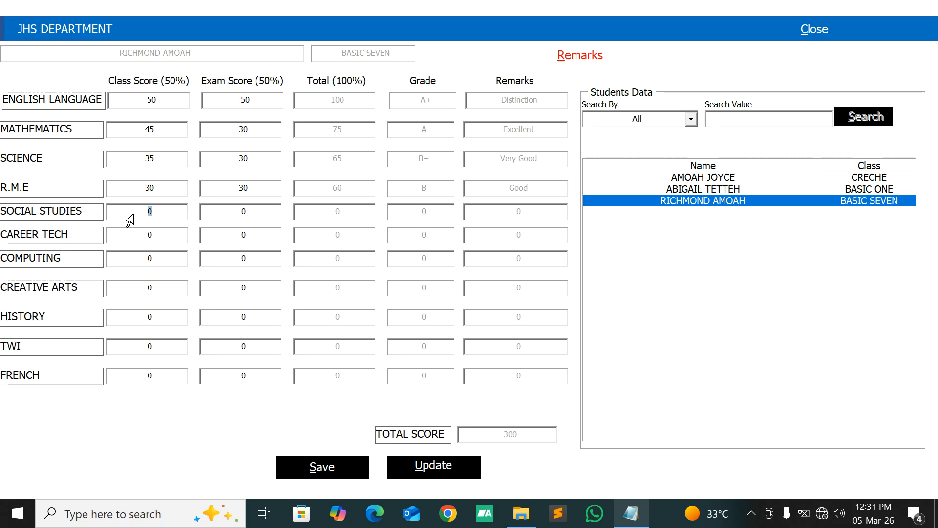
Enter 25 and 25 for the next subject, Career Tech 20 and 20, and Computing 25 and 25.
type("2525")
left_click(137, 236)
type("20")
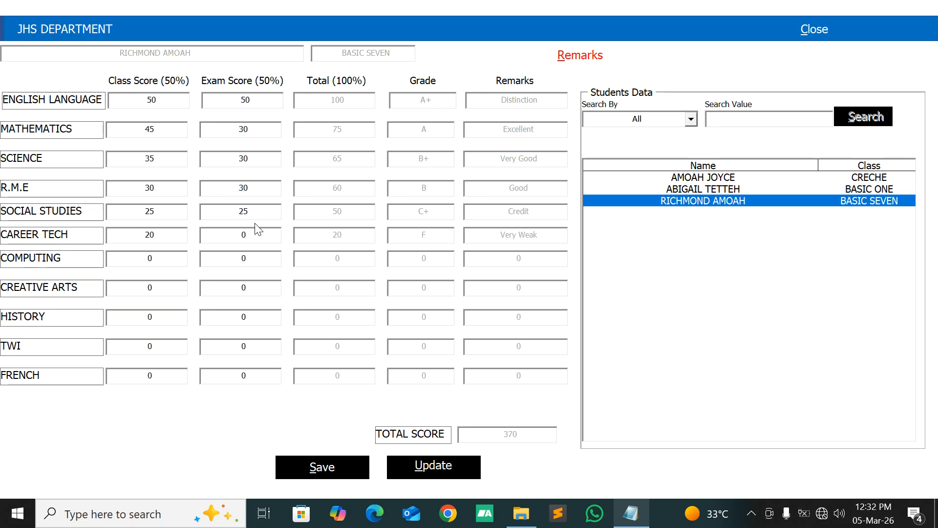
left_click(241, 235)
type("20")
left_click(141, 258)
type("25")
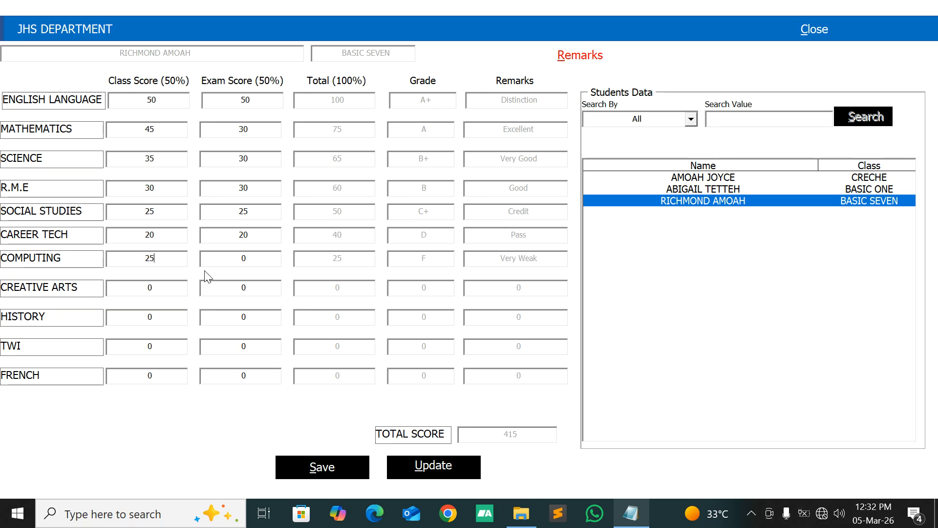
left_click(237, 261)
type("30")
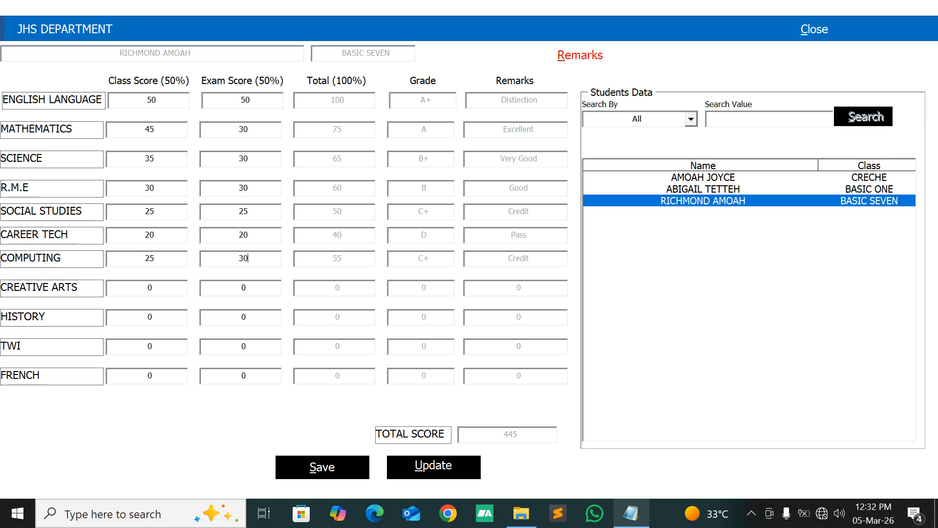
key("BackSpace")
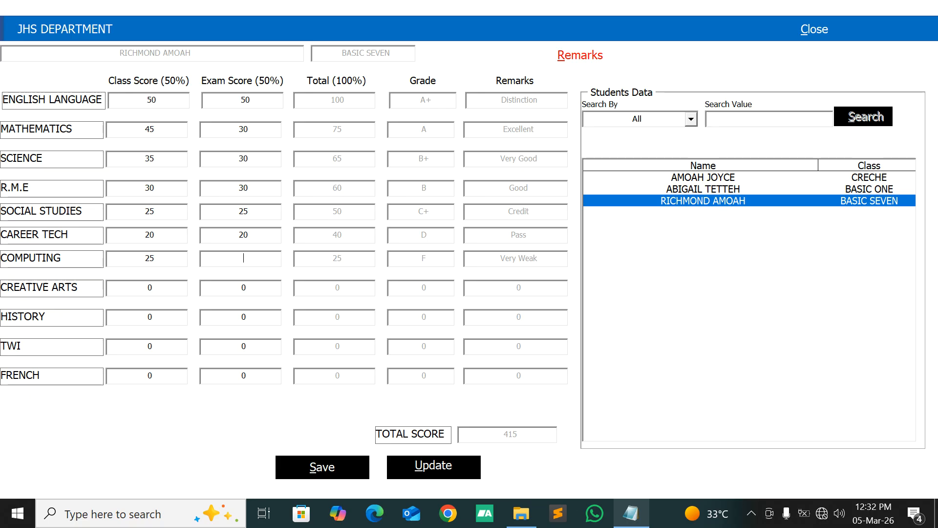
type("25")
Enter Creative Arts scores, TWI 15 and 36, and French 20 and 25, reaching 609.
left_click(128, 287)
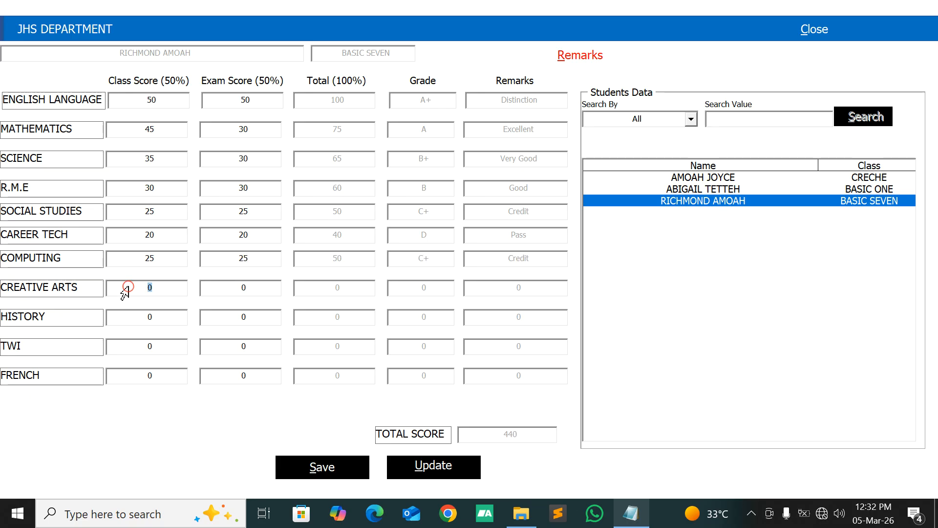
type("15")
left_click(227, 288)
type("15")
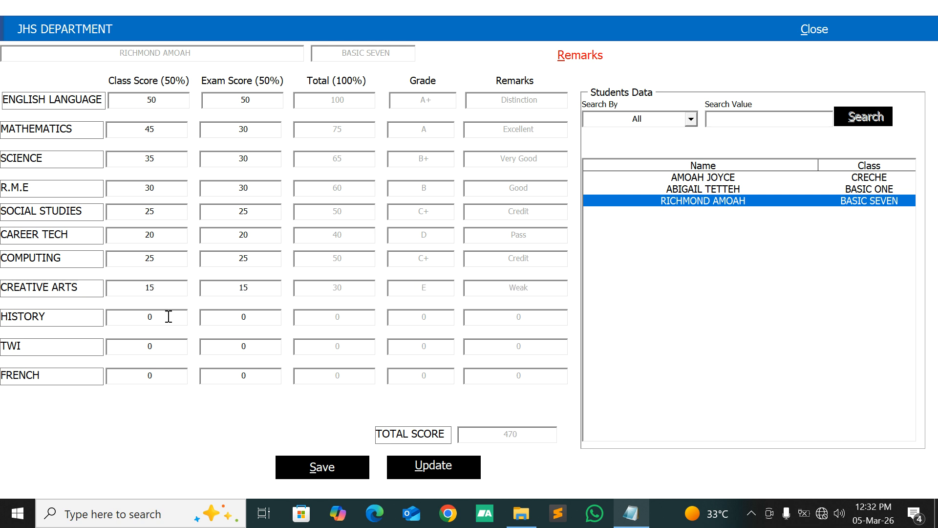
type("3310")
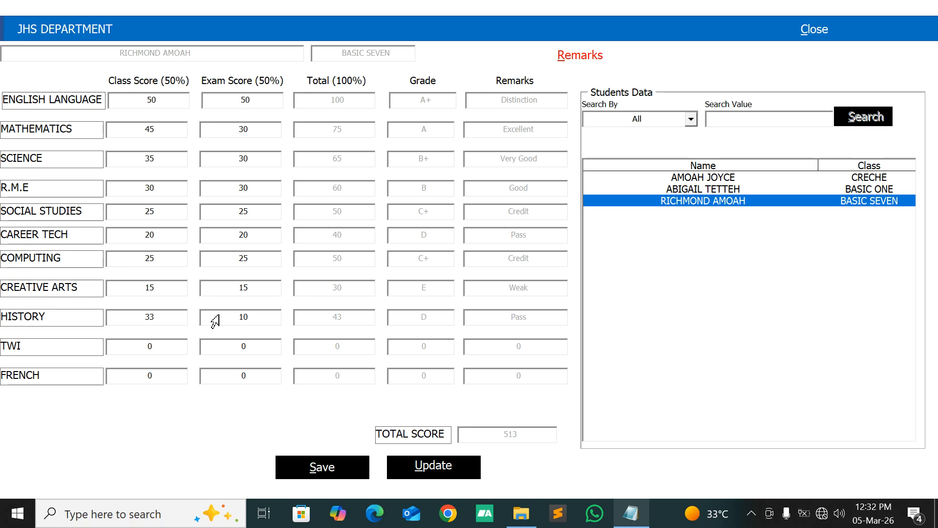
left_click(149, 344)
type("15")
left_click(221, 352)
type("36")
left_click(141, 377)
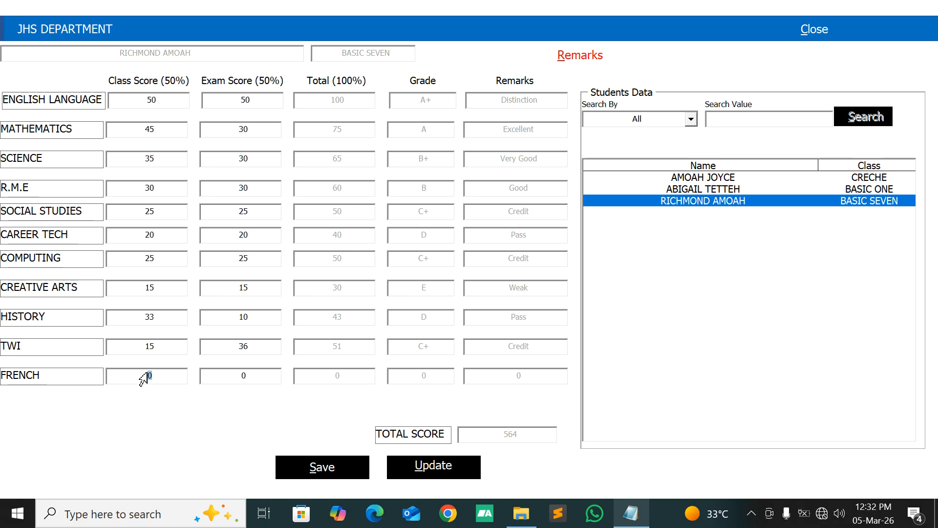
type("20")
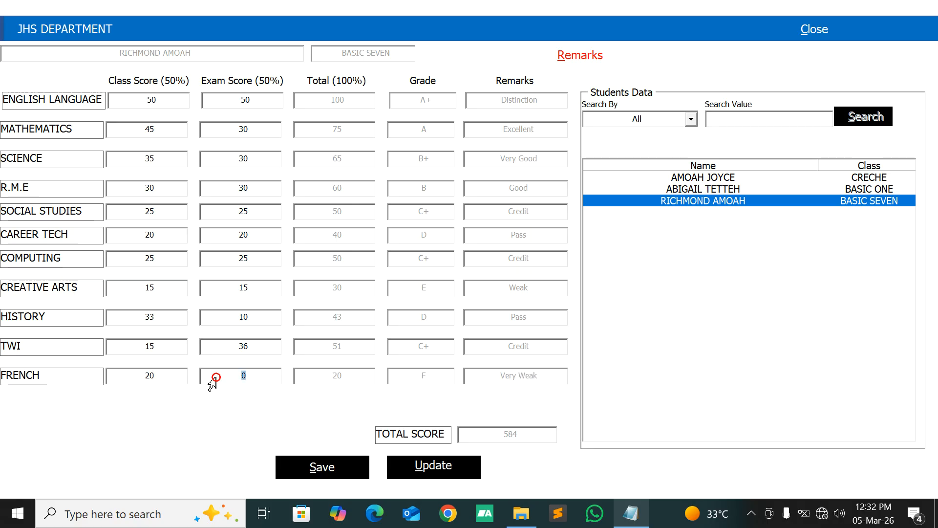
type("25")
Save the Basic Seven pupil's marks, reload the record and open its remarks form.
left_click(320, 471)
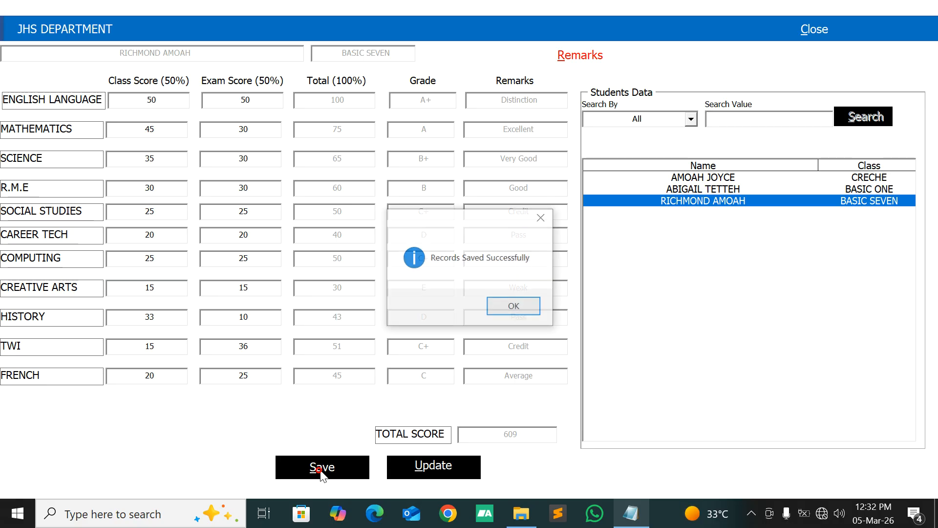
left_click(507, 305)
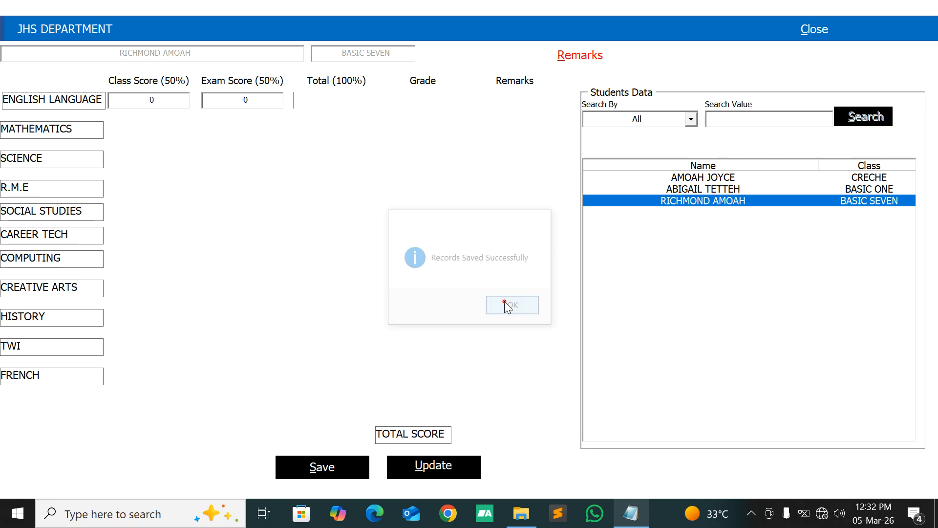
left_click(738, 189)
left_click(737, 176)
left_click(739, 200)
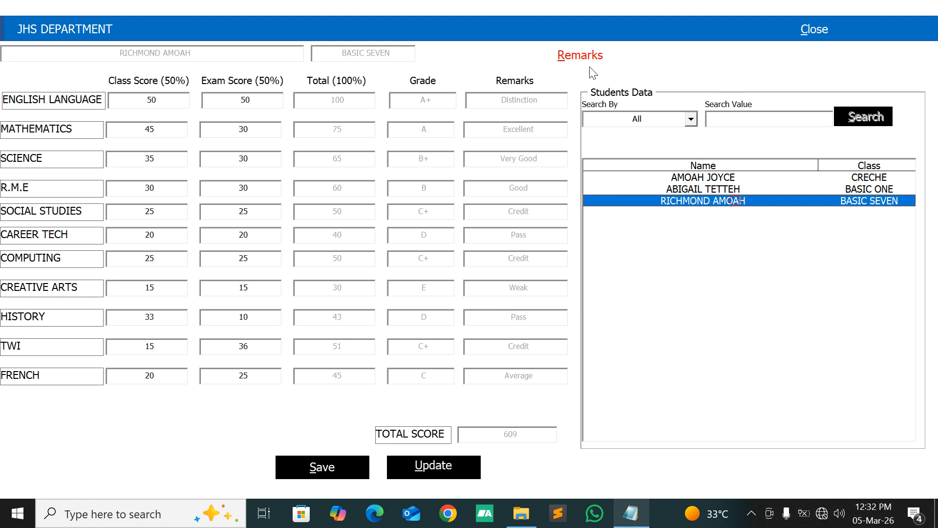
left_click(583, 55)
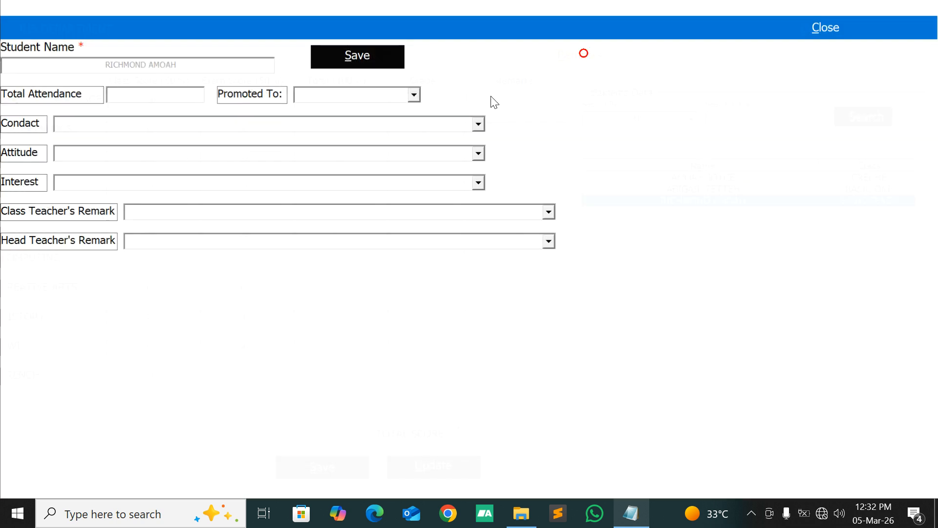
Enter attendance 60 with promotion N/P, conduct SATISFACTORY and attitude OBEDIENT.
left_click(193, 94)
type("60")
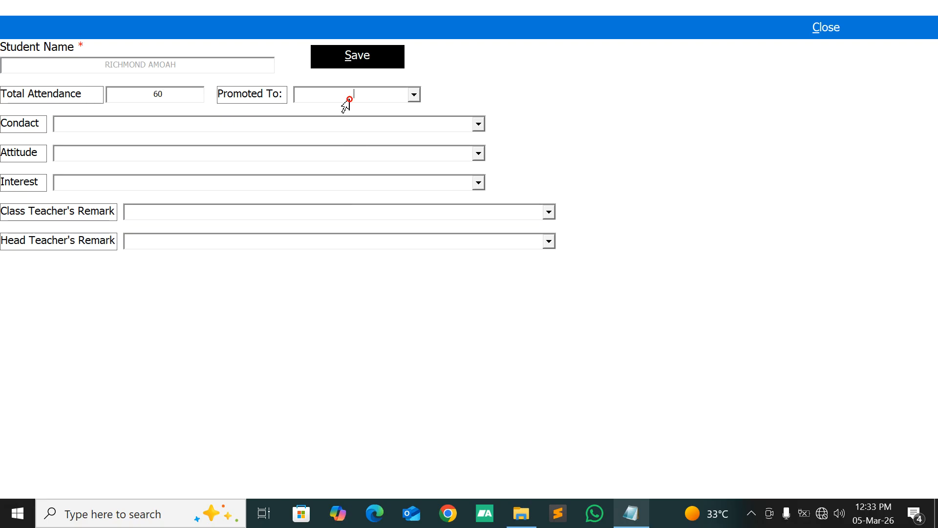
type("N")
left_click(339, 96)
left_click(367, 95)
left_click(478, 124)
left_click(421, 165)
left_click(477, 154)
left_click(445, 179)
Set interest in reading and writing, remarks A WONDERFUL PERFORMANCE and EXCELLENT WORKDONE,WELL DONE, then save.
left_click(478, 183)
left_click(438, 206)
left_click(549, 213)
left_click(534, 245)
left_click(548, 241)
left_click(489, 284)
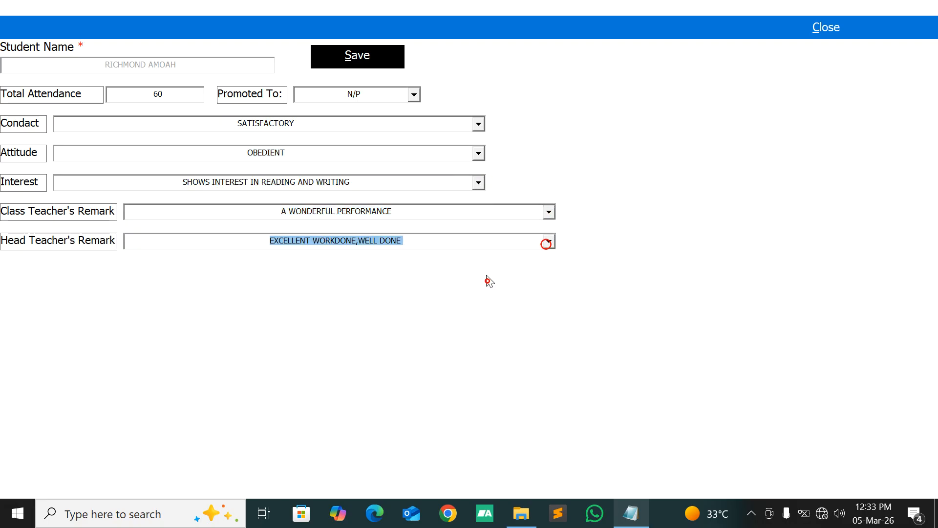
left_click(350, 66)
left_click(527, 309)
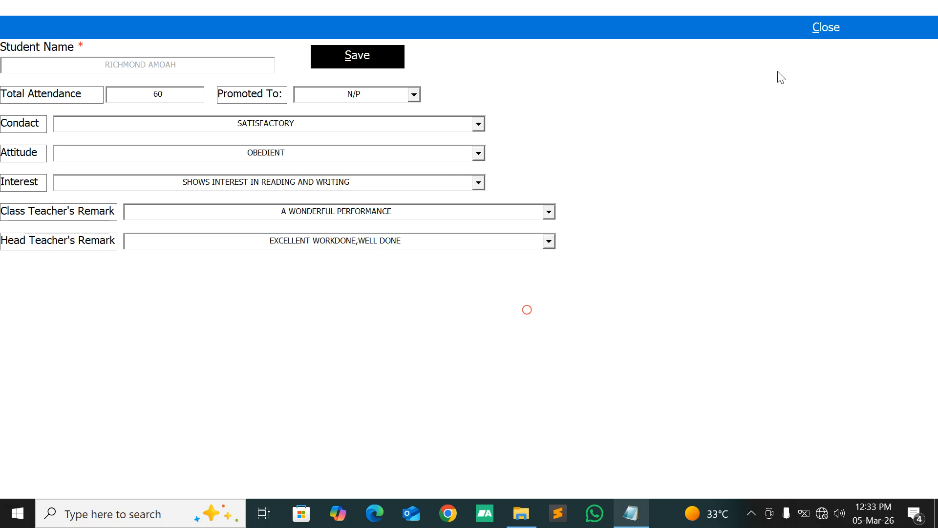
Recheck the saved remarks, then close the remarks and JHS forms back to the dashboard.
left_click(827, 33)
left_click(573, 57)
left_click(835, 27)
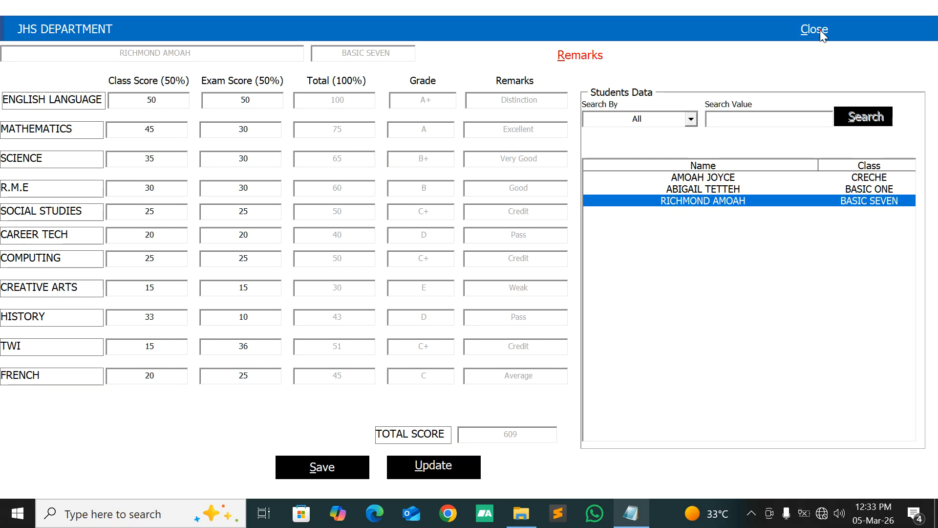
left_click(820, 34)
left_click(820, 31)
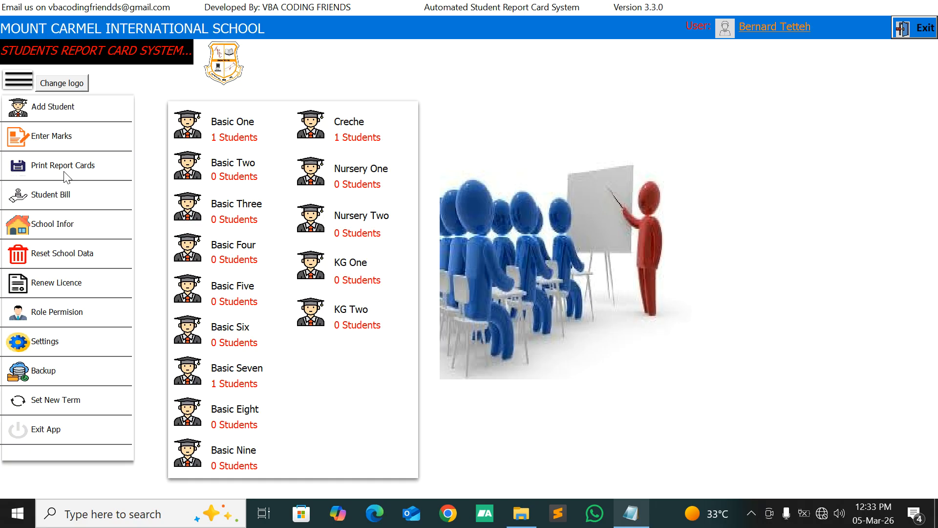
Look over the PRIMARY folder contents, then return to the report card system.
left_click(520, 513)
left_click_drag(180, 241, 190, 87)
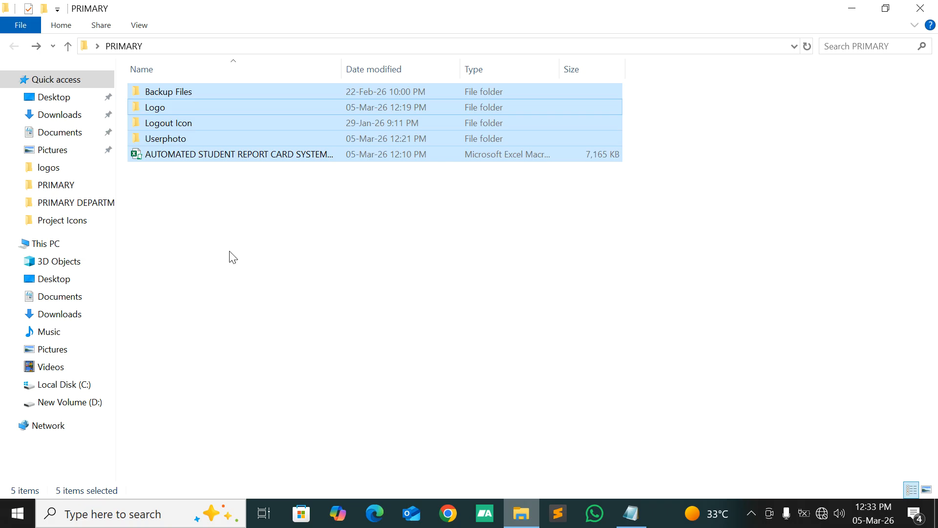
left_click_drag(228, 250, 216, 86)
left_click(216, 217)
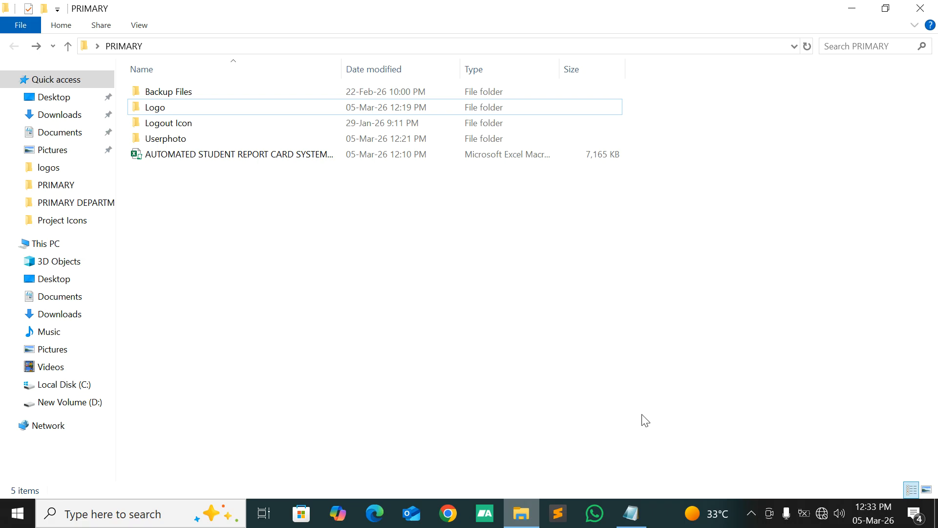
left_click(852, 9)
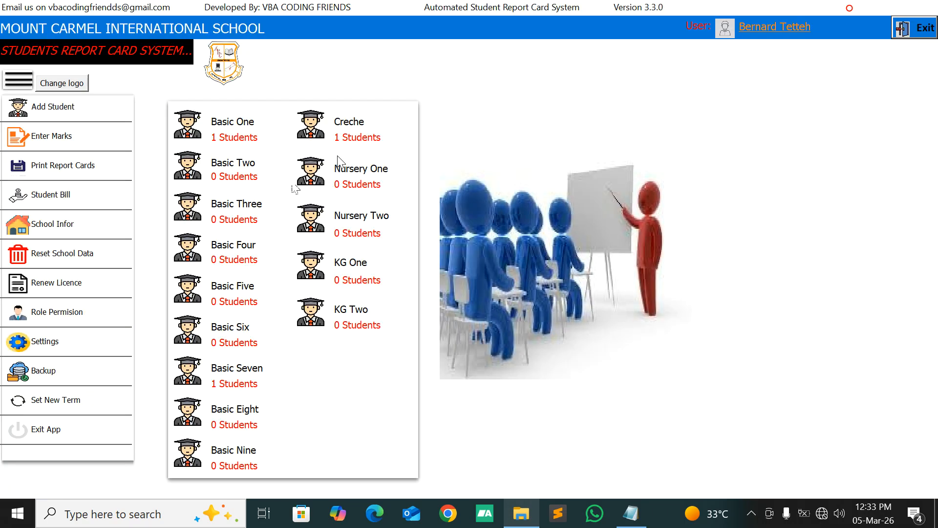
On the report card printing form, choose Pre School and enter class CRECHE.
left_click(73, 166)
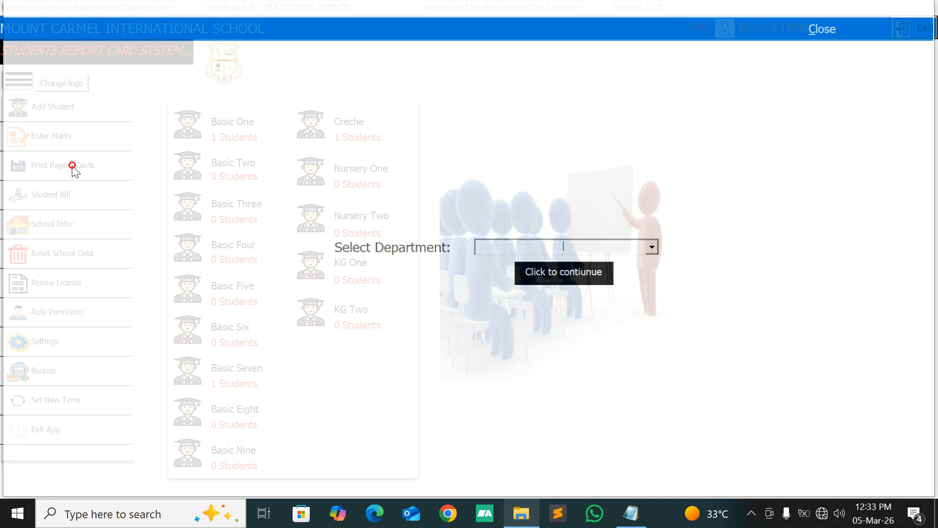
left_click(654, 248)
left_click(601, 262)
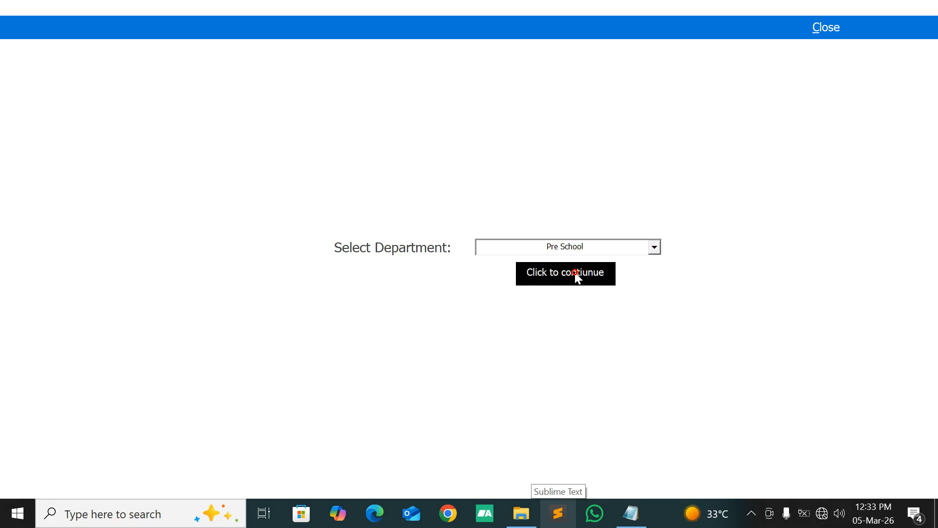
left_click(576, 274)
left_click(641, 161)
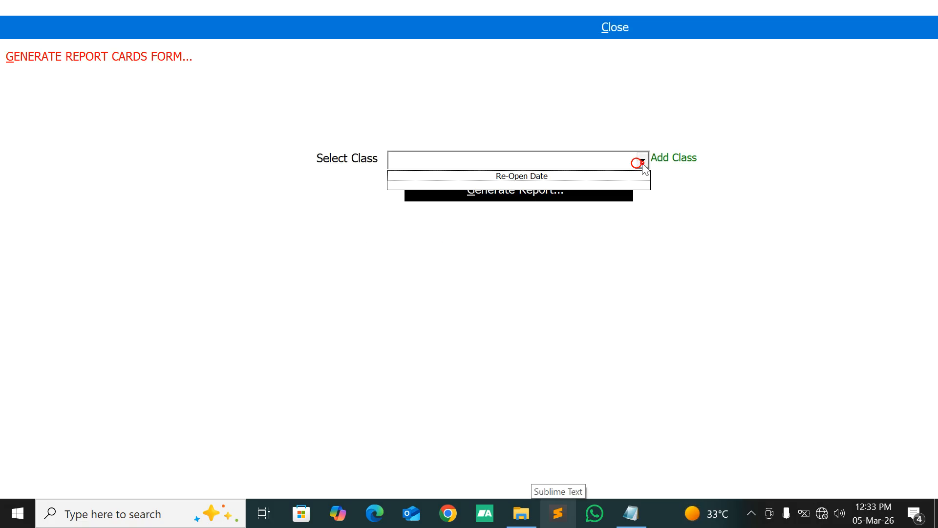
left_click(600, 165)
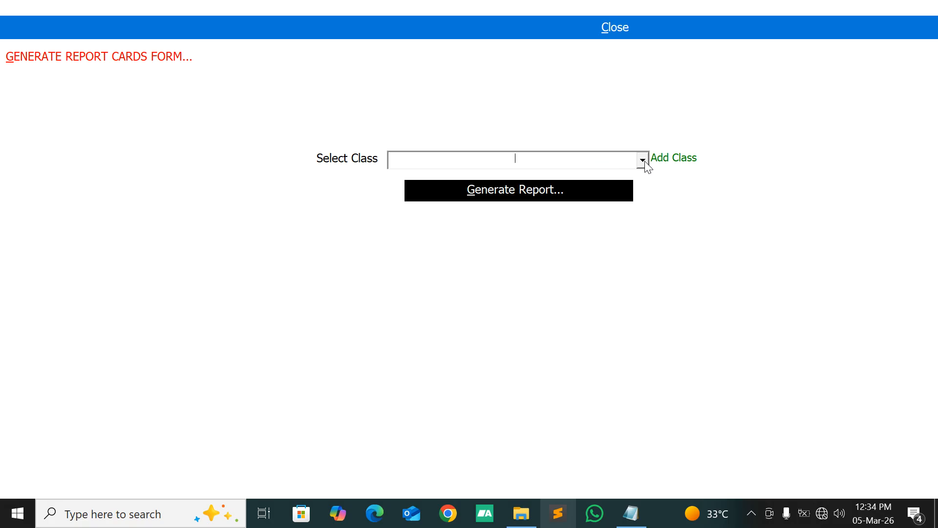
left_click(644, 160)
left_click(604, 162)
type("CRECHE")
Generate the CRECHE report cards and confirm the success message.
left_click(519, 195)
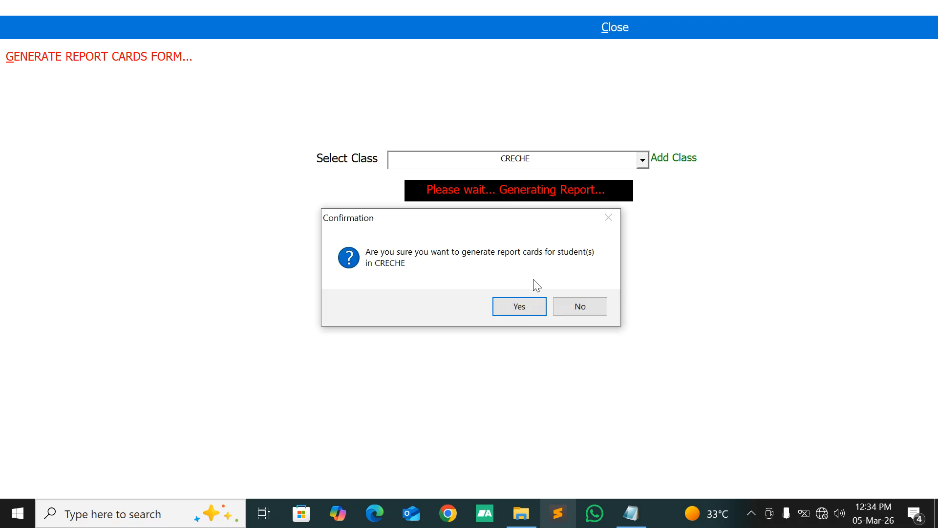
left_click(529, 310)
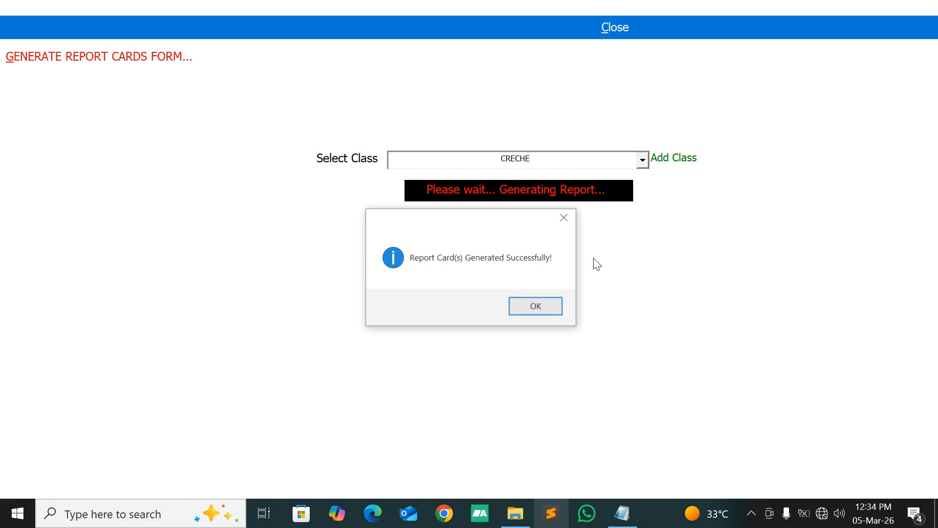
left_click(541, 307)
left_click(519, 513)
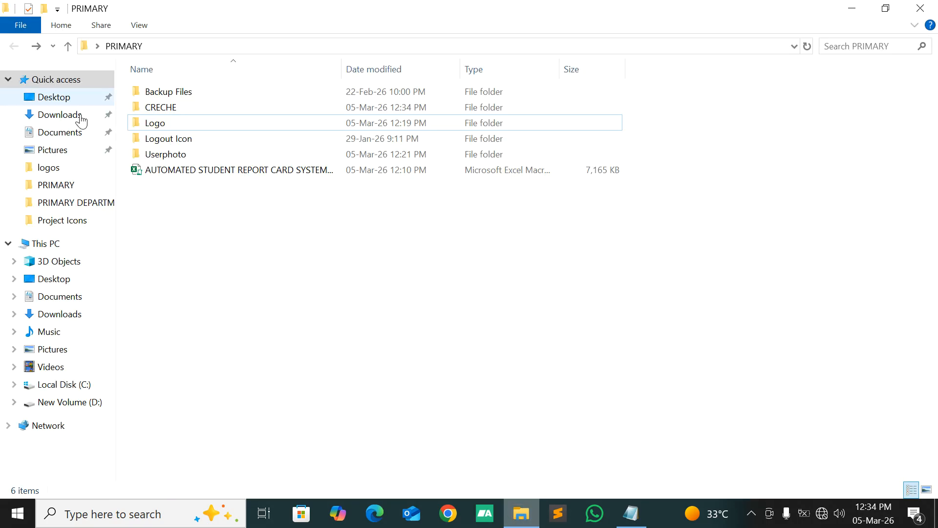
Open the CRECHE folder's generated report card PDF in Edge and maximize it.
double_click(157, 107)
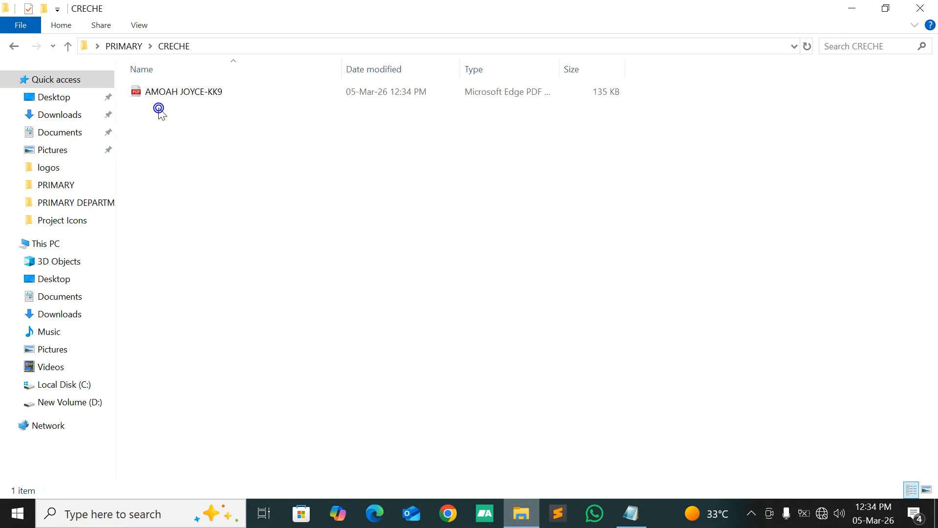
left_click(211, 93)
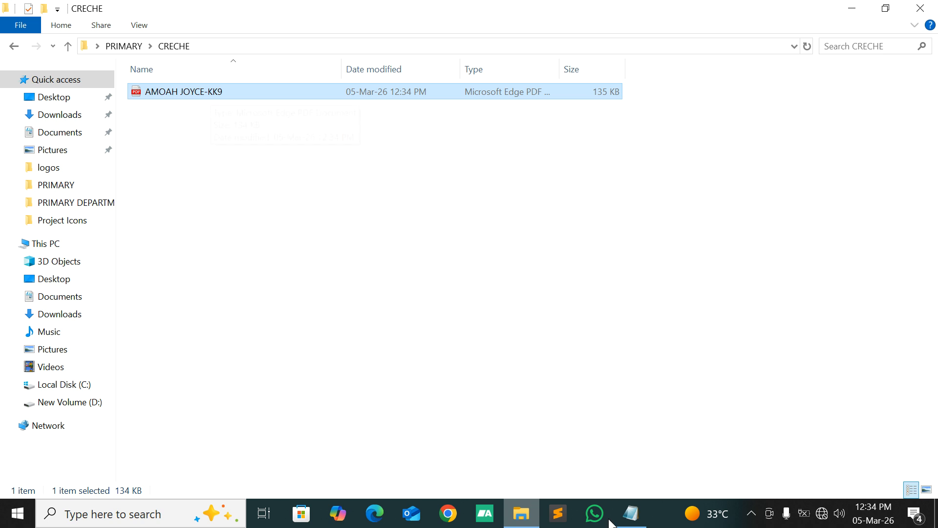
key("Return")
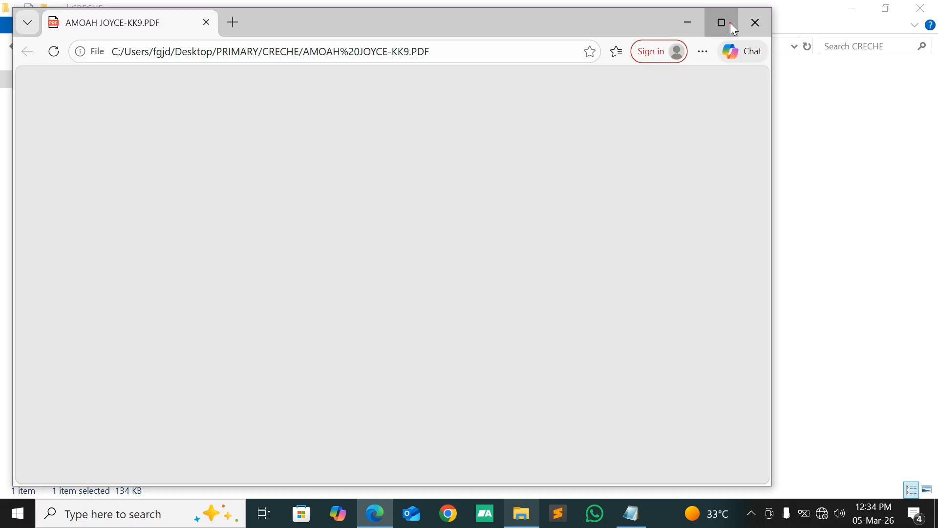
left_click(730, 23)
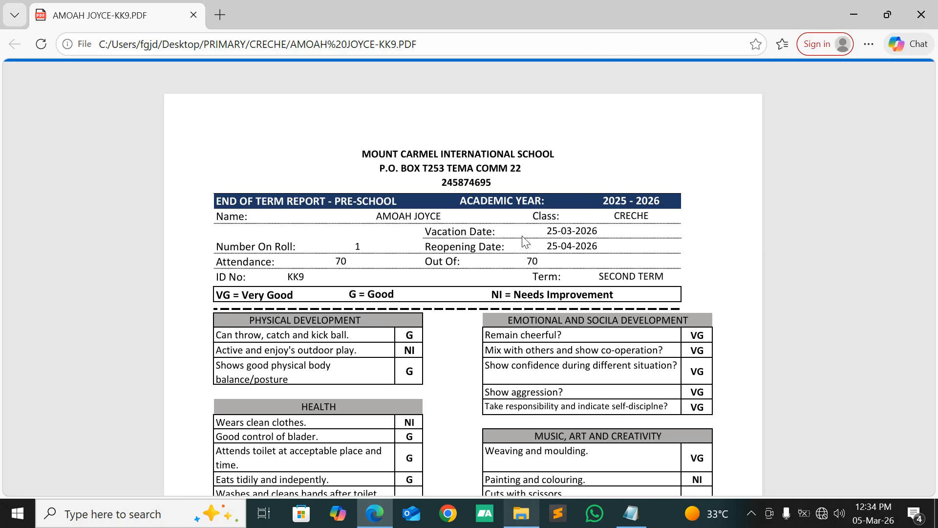
Scroll through the whole CRECHE report card PDF, then close Edge.
scroll(525, 241, "down", 8)
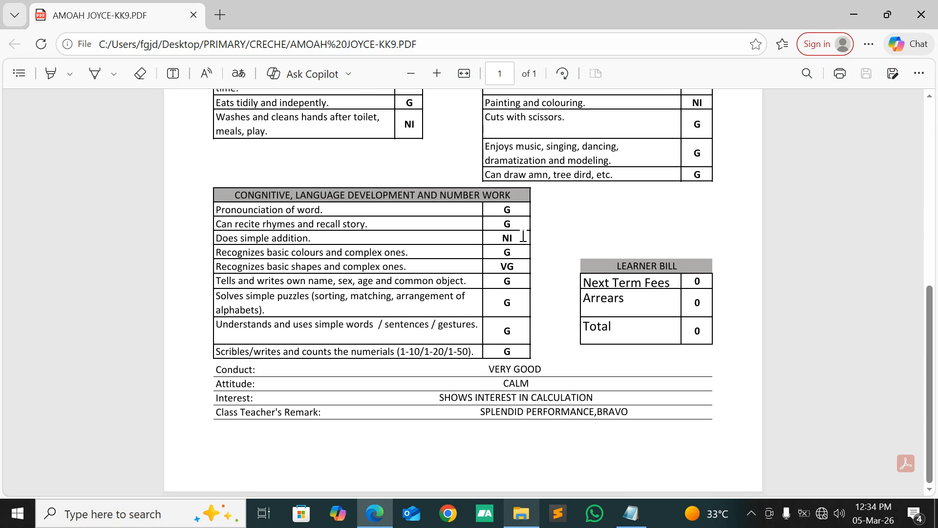
scroll(523, 236, "up", 8)
scroll(525, 239, "down", 8)
scroll(525, 239, "up", 8)
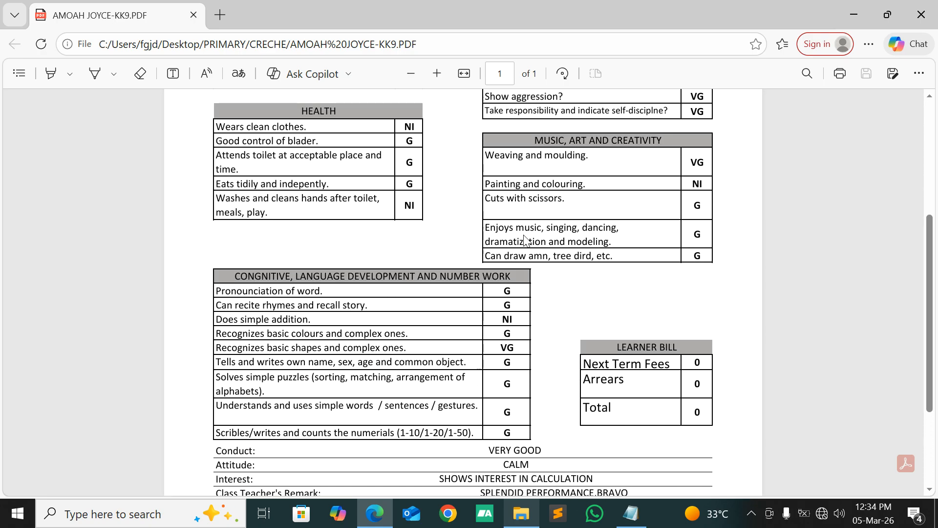
scroll(525, 239, "down", 3)
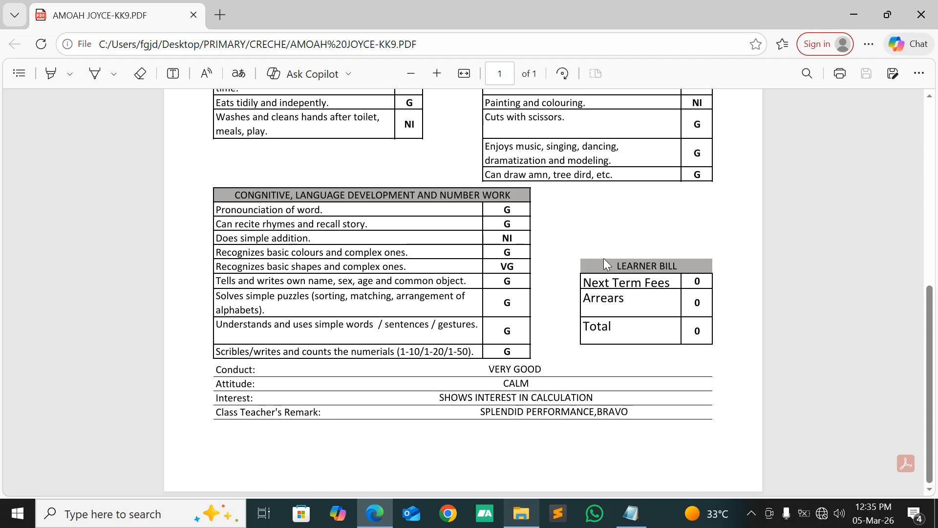
scroll(604, 261, "up", 10)
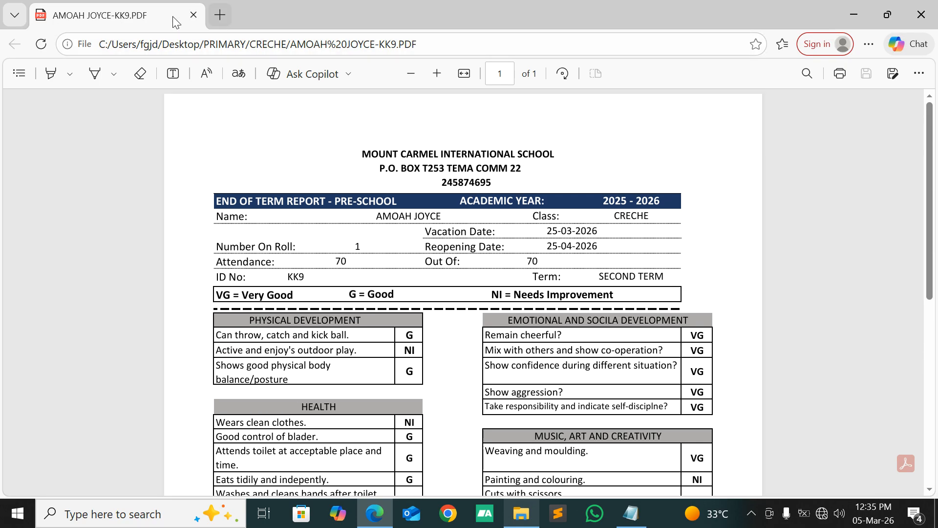
left_click(195, 14)
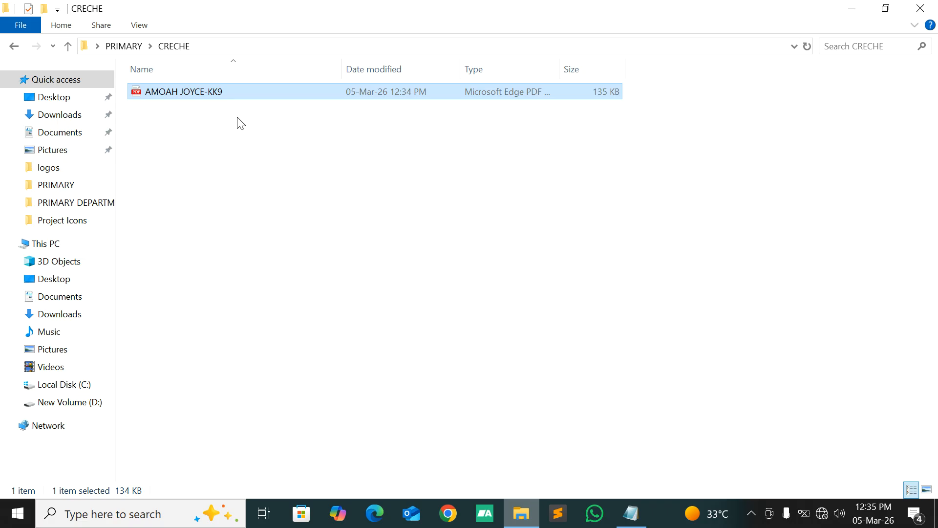
Delete the CRECHE report card PDF and close the report generation forms.
key("Delete")
left_click(14, 47)
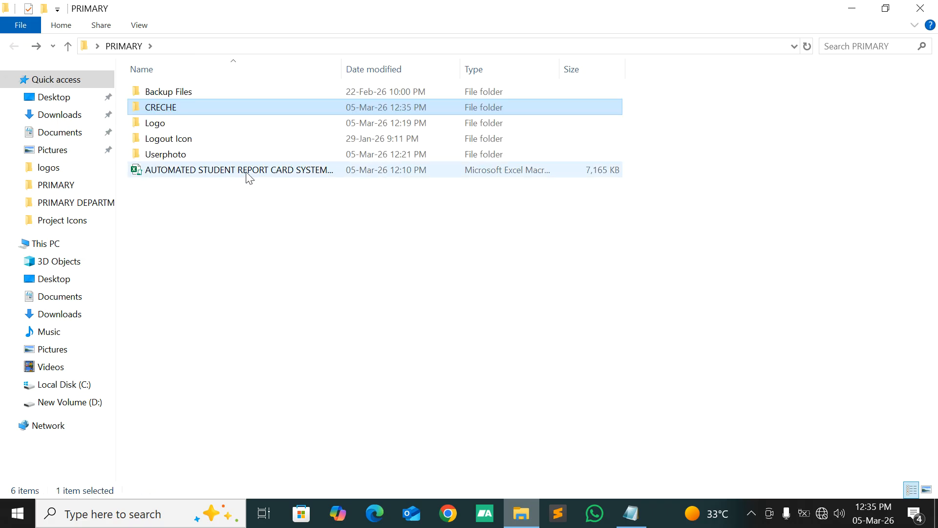
left_click(840, 8)
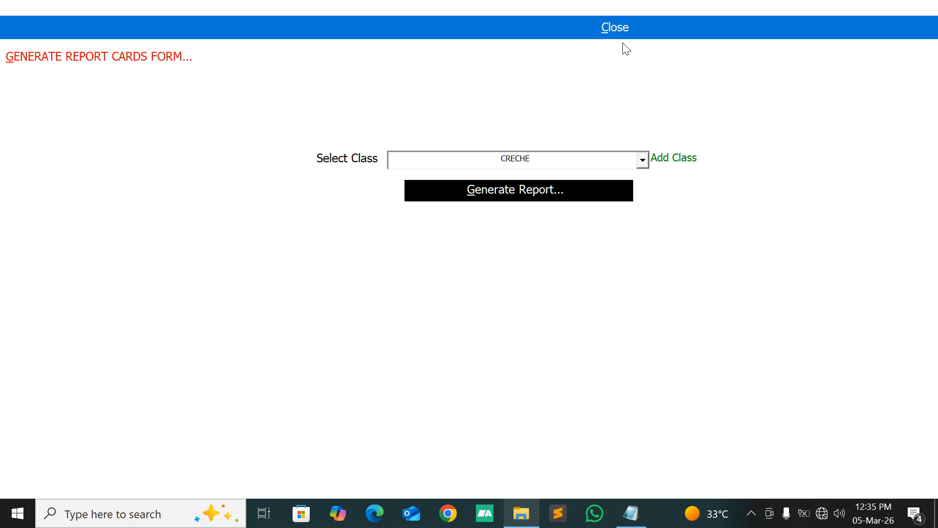
left_click(621, 30)
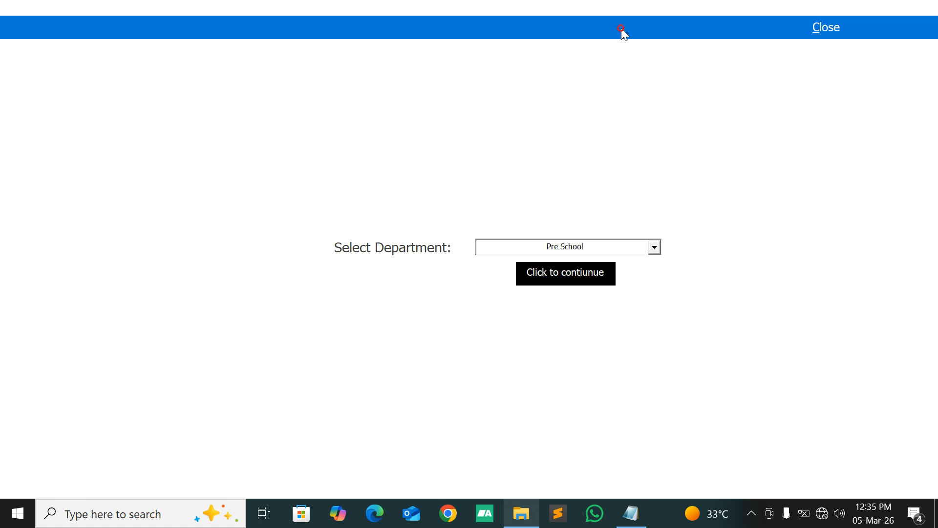
left_click(826, 28)
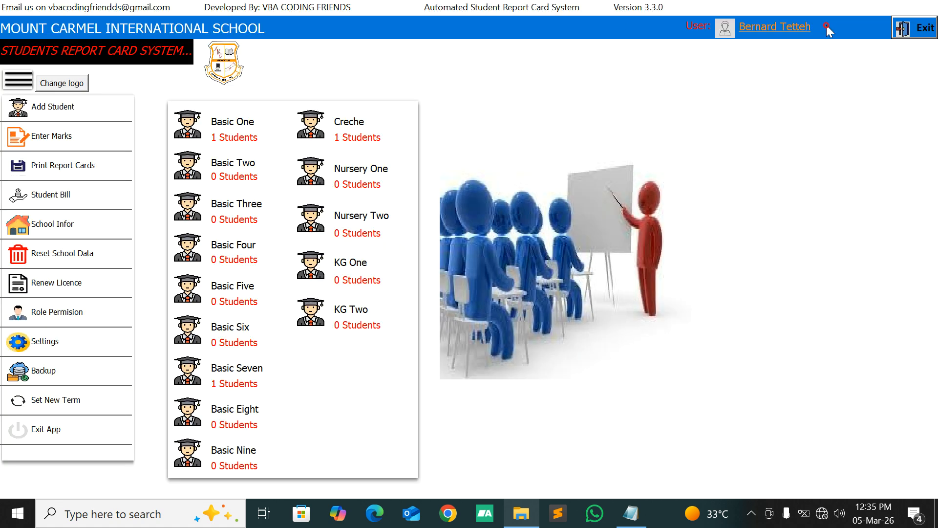
In Pre School billing, save 400 arrears for the CRECHE pupil, making 900 payable.
left_click(50, 197)
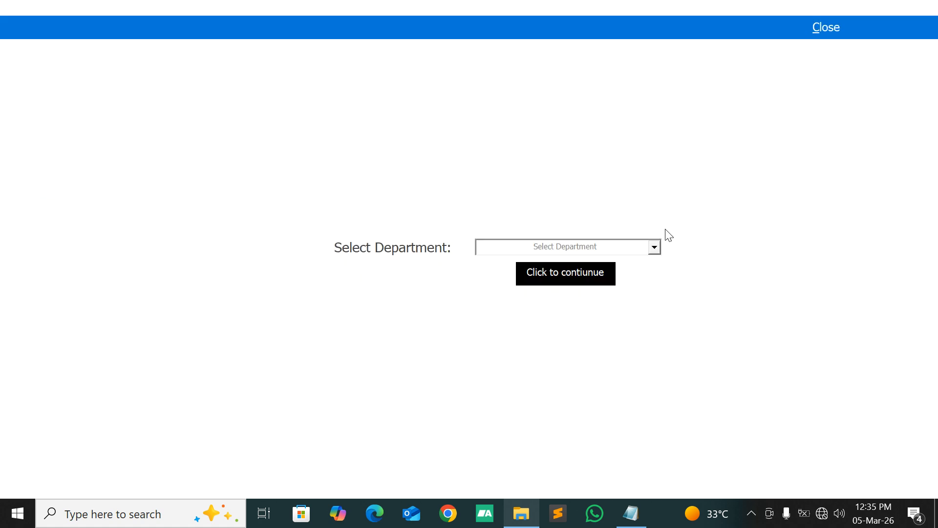
left_click(656, 248)
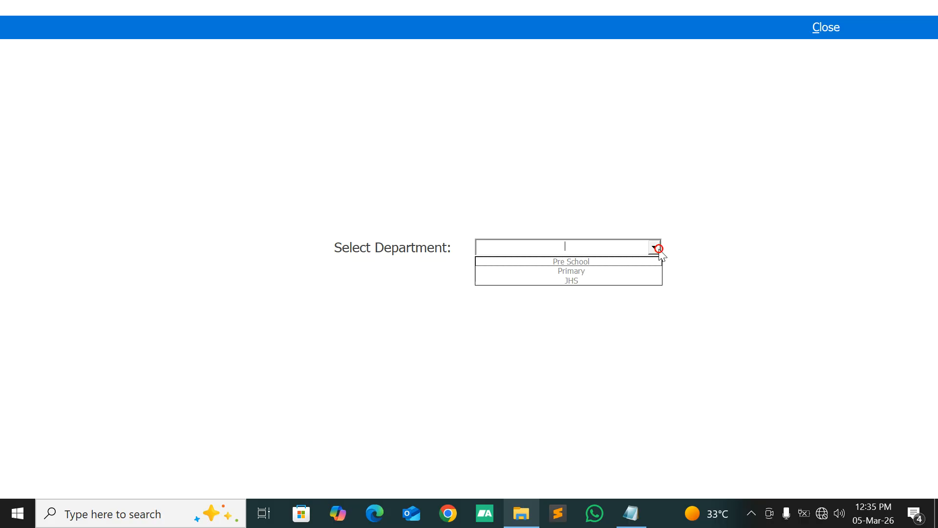
left_click(587, 262)
left_click(576, 272)
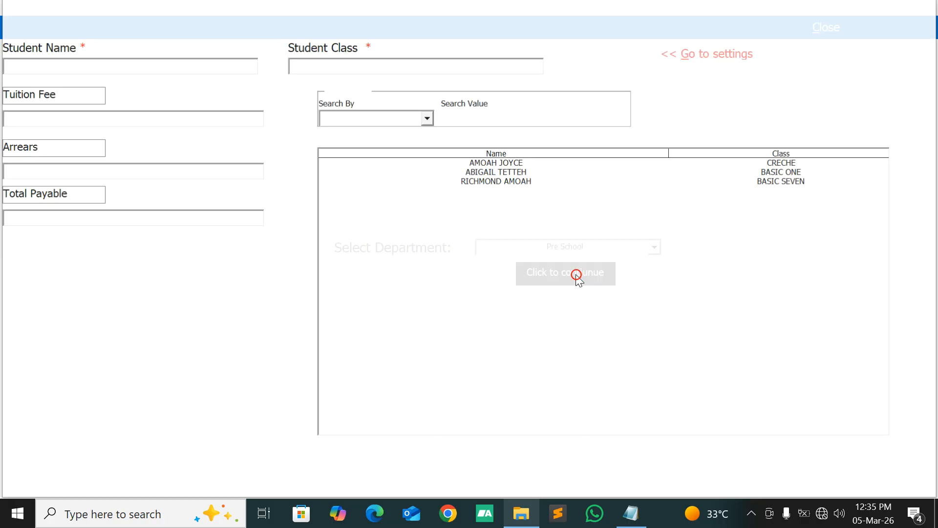
left_click(772, 163)
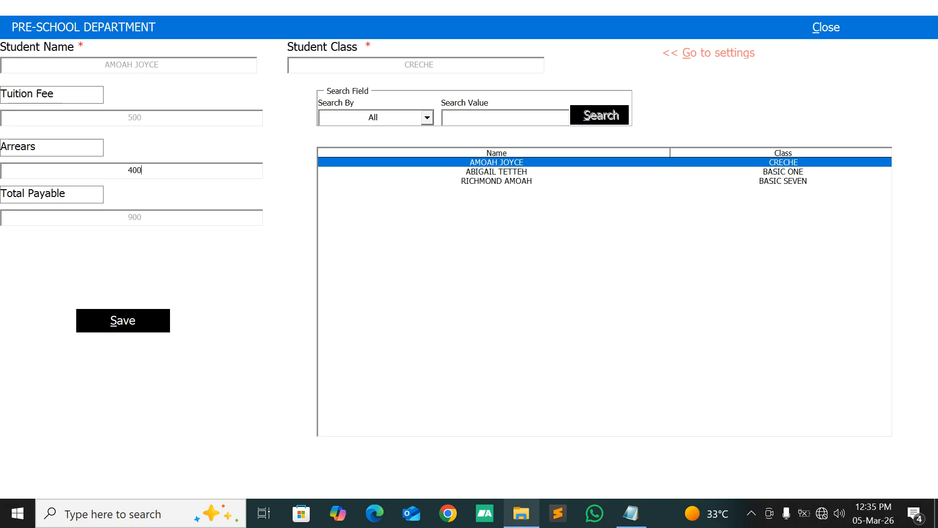
left_click(119, 320)
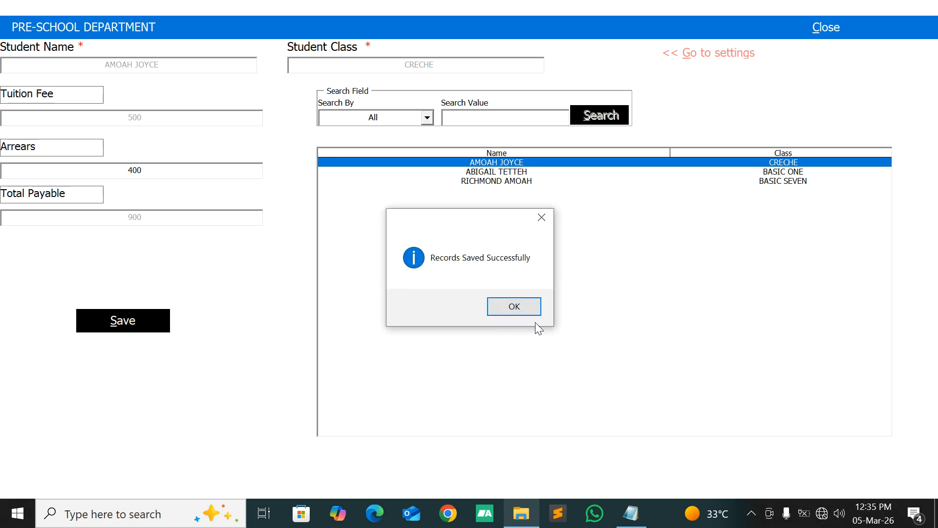
left_click(533, 310)
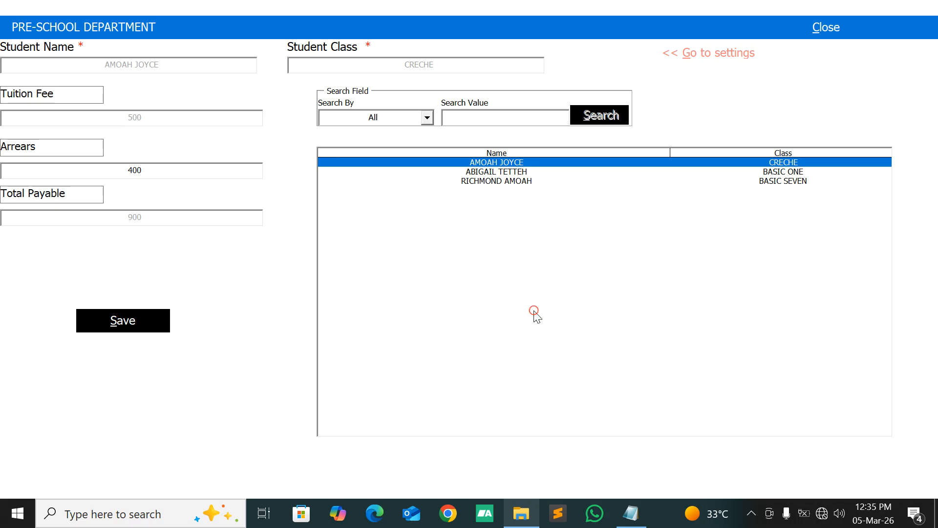
left_click(832, 28)
left_click(655, 248)
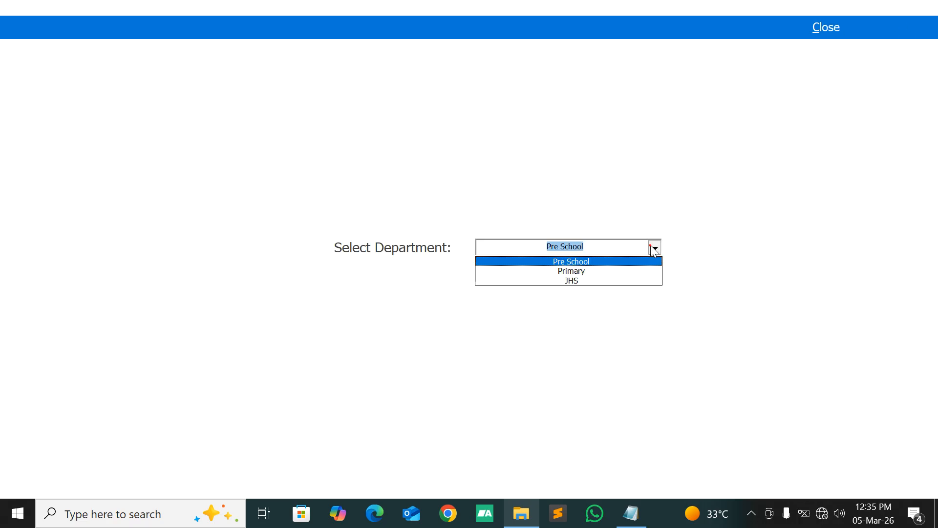
In Primary fees, save 300 arrears for the BASIC ONE pupil, totalling 1350 payable.
left_click(593, 274)
left_click(555, 270)
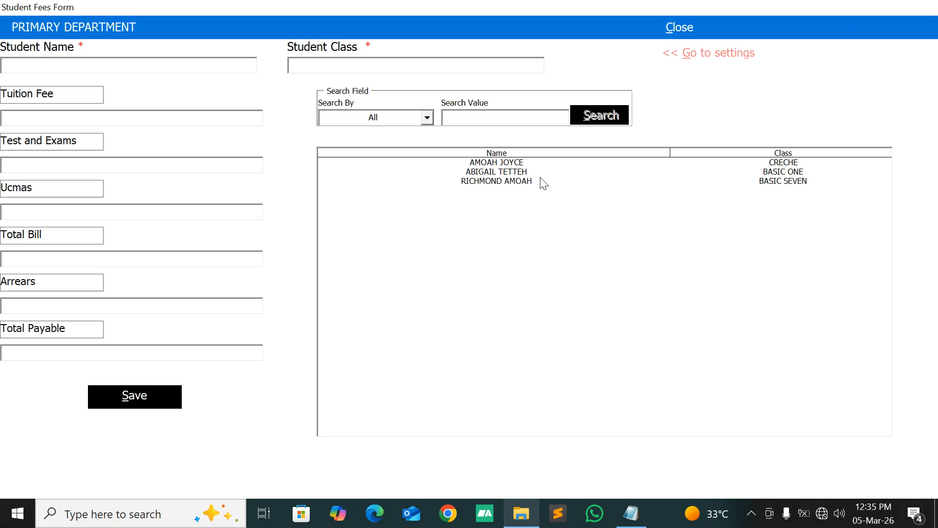
left_click(528, 175)
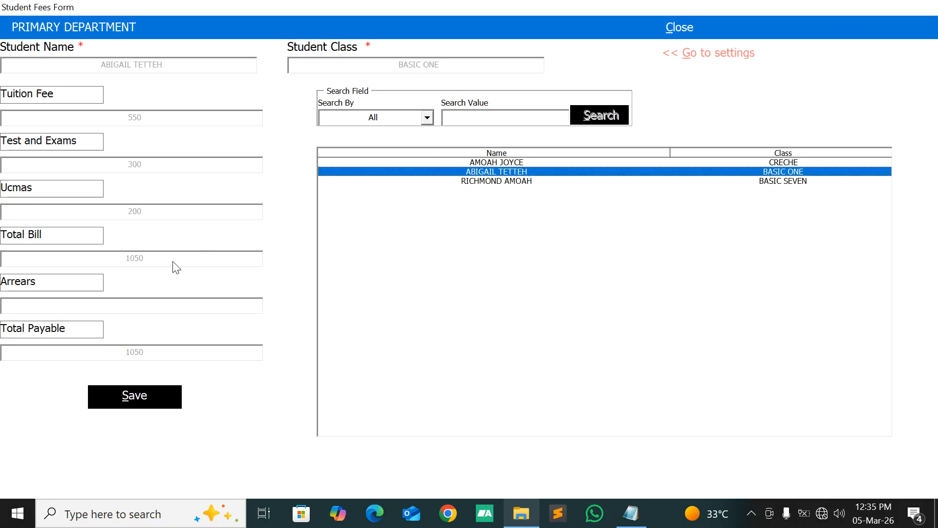
type("300")
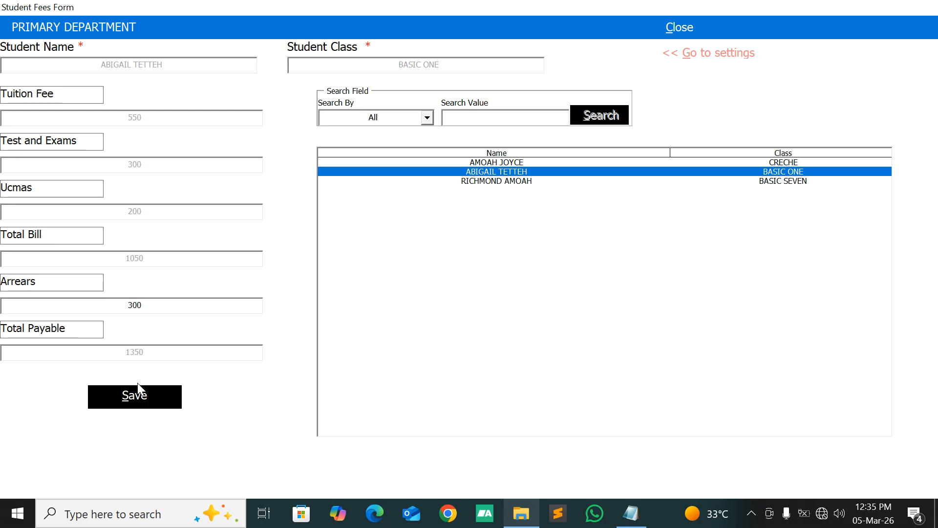
left_click(137, 395)
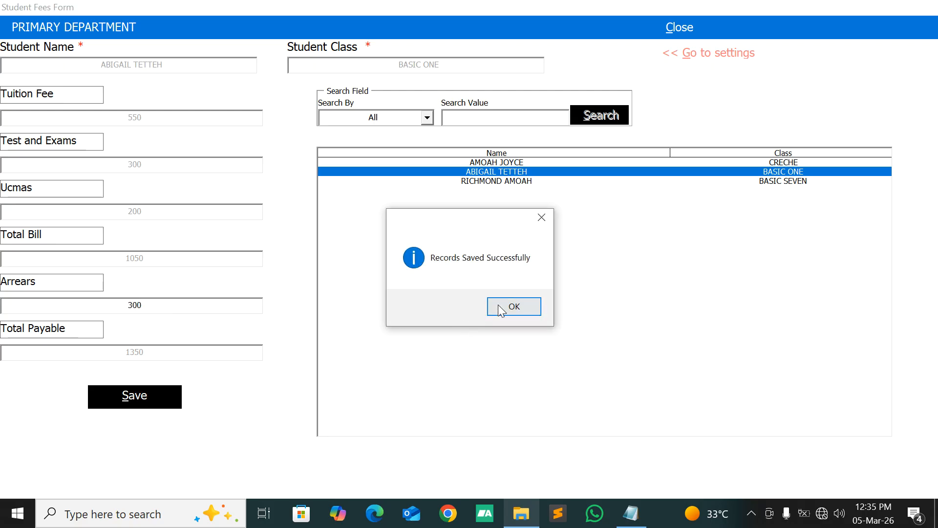
left_click(501, 308)
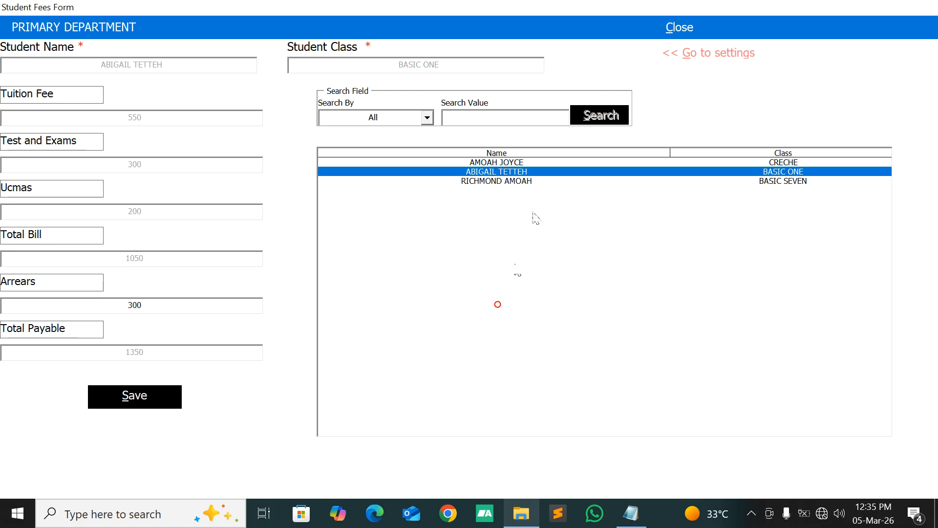
left_click(507, 181)
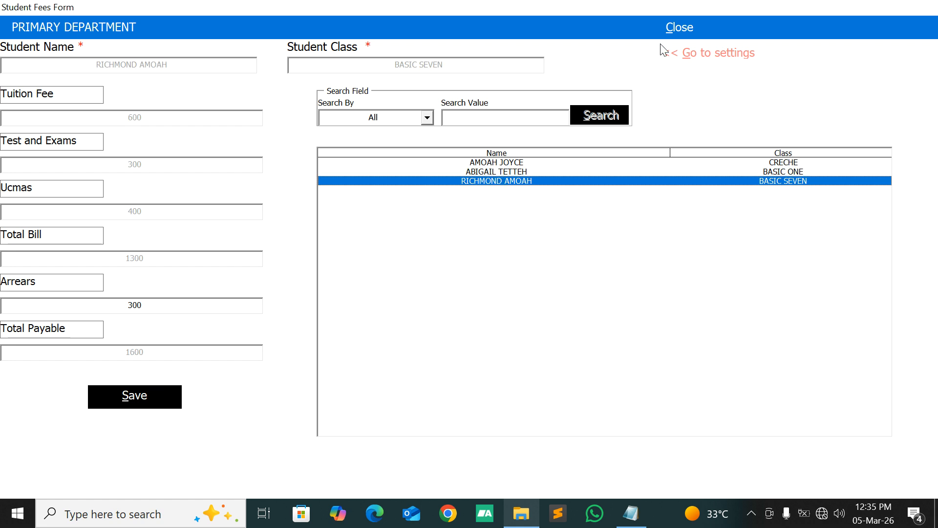
In JHS fees, save 450 arrears for the BASIC SEVEN pupil (1750 payable), then close to the dashboard.
left_click(673, 30)
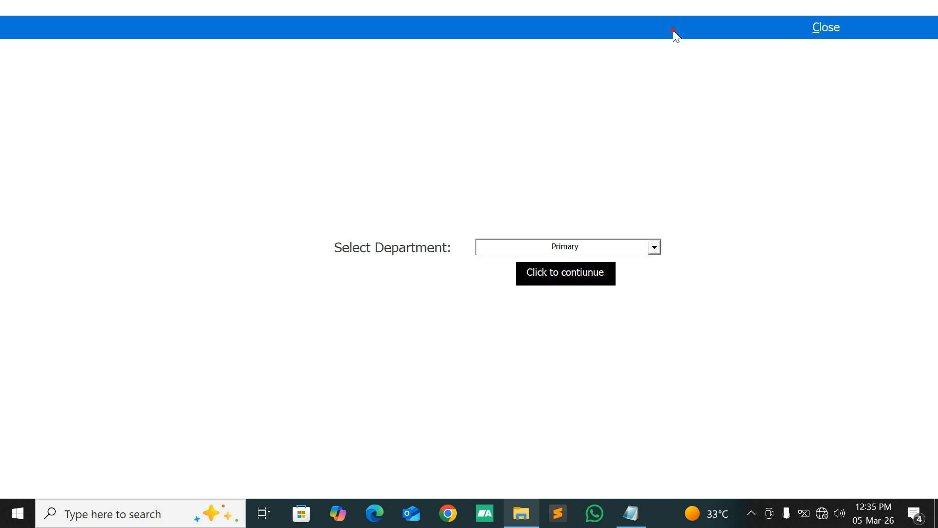
left_click(654, 247)
left_click(615, 275)
left_click(655, 247)
left_click(642, 281)
left_click(570, 274)
left_click(760, 181)
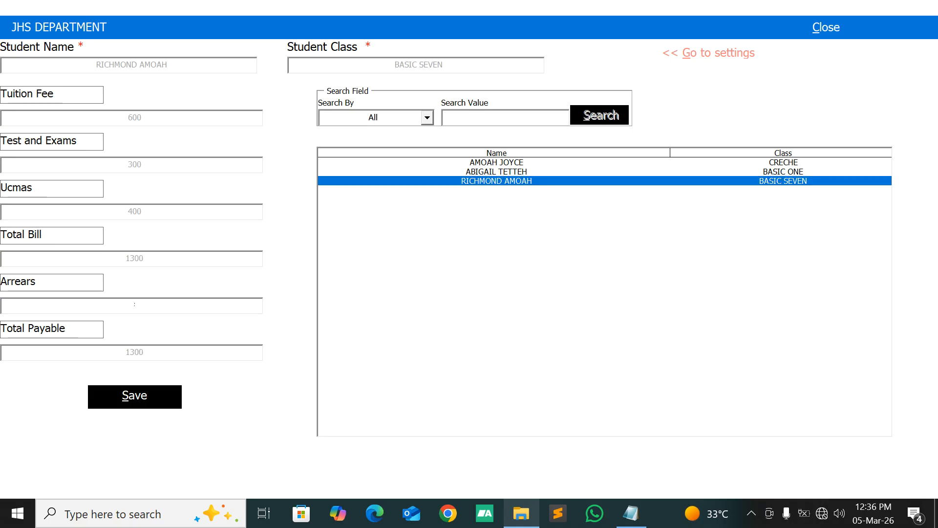
left_click(124, 404)
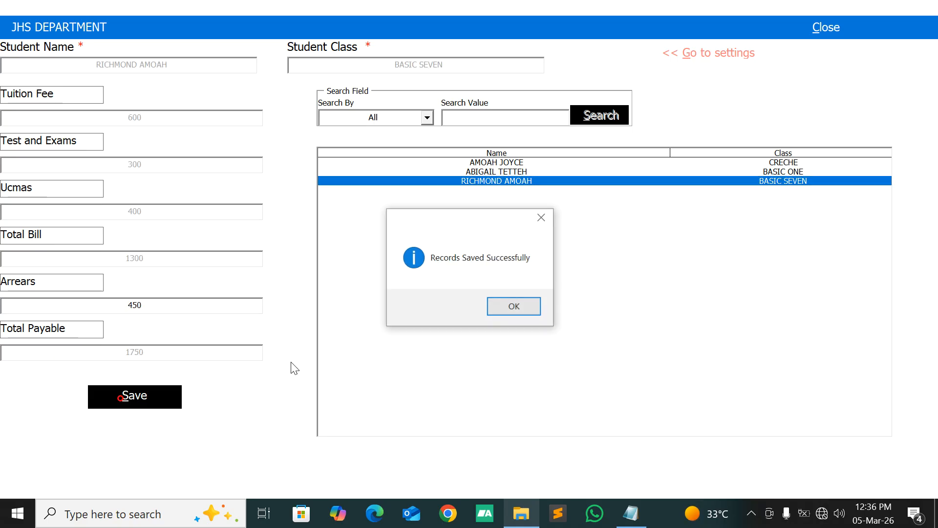
left_click(524, 311)
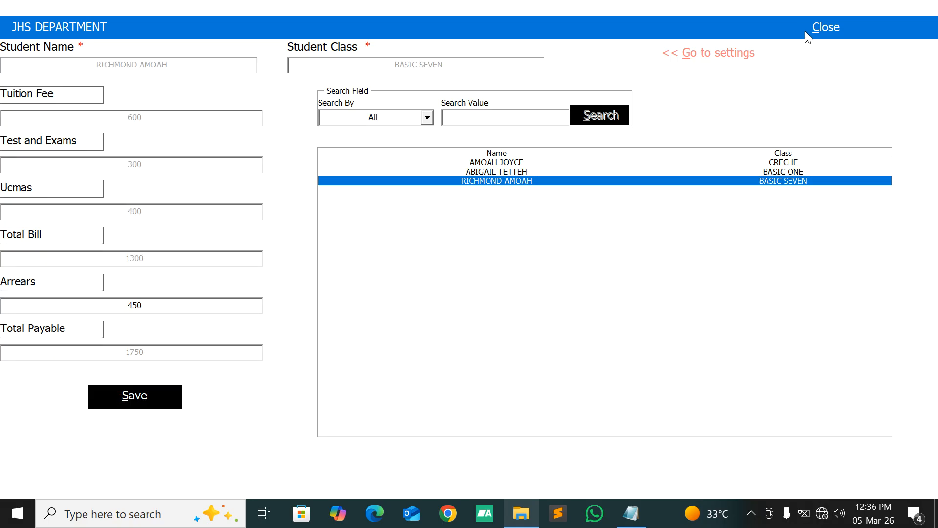
left_click(822, 30)
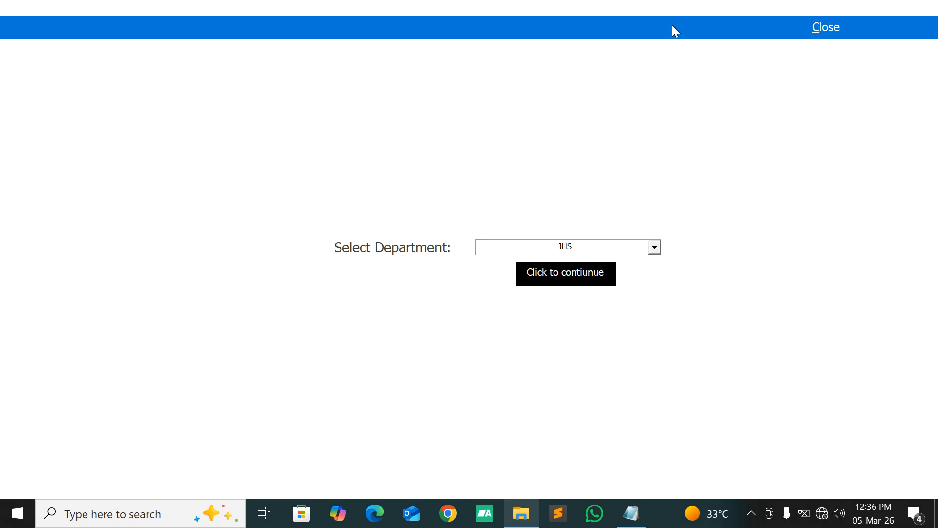
left_click(826, 30)
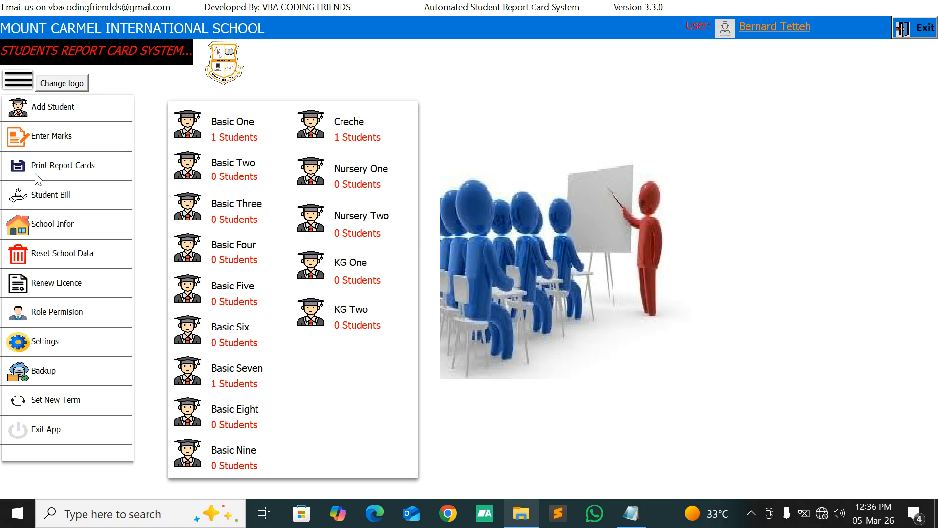
Regenerate the Pre School CRECHE report cards.
left_click(47, 163)
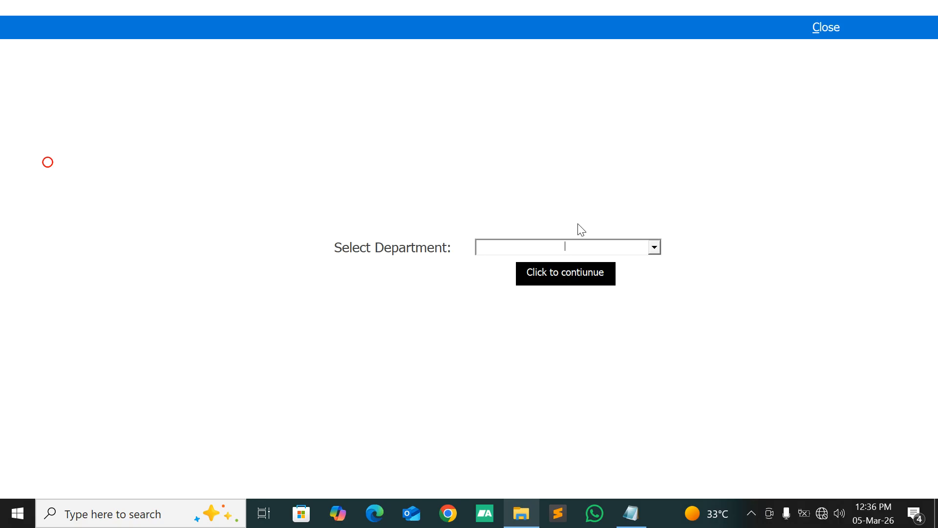
left_click(654, 248)
left_click(605, 261)
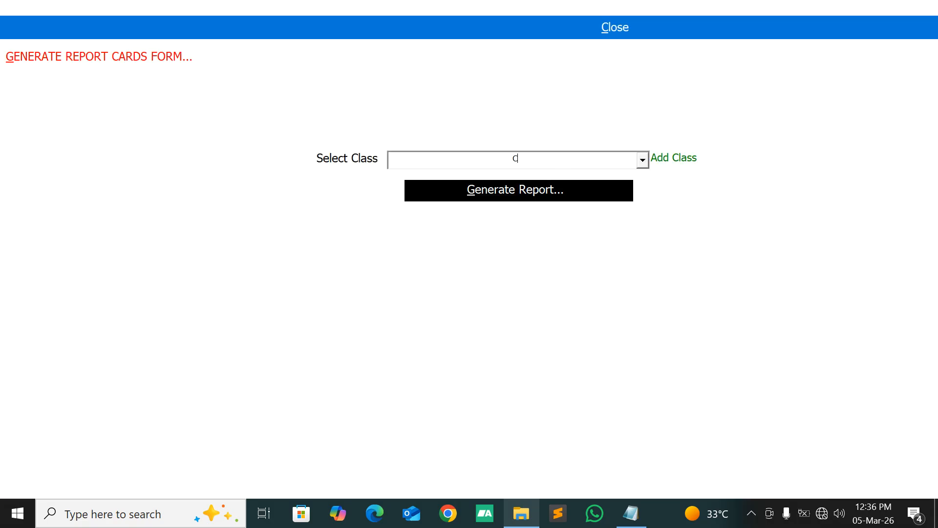
type("CRECHE")
left_click(526, 197)
left_click(528, 310)
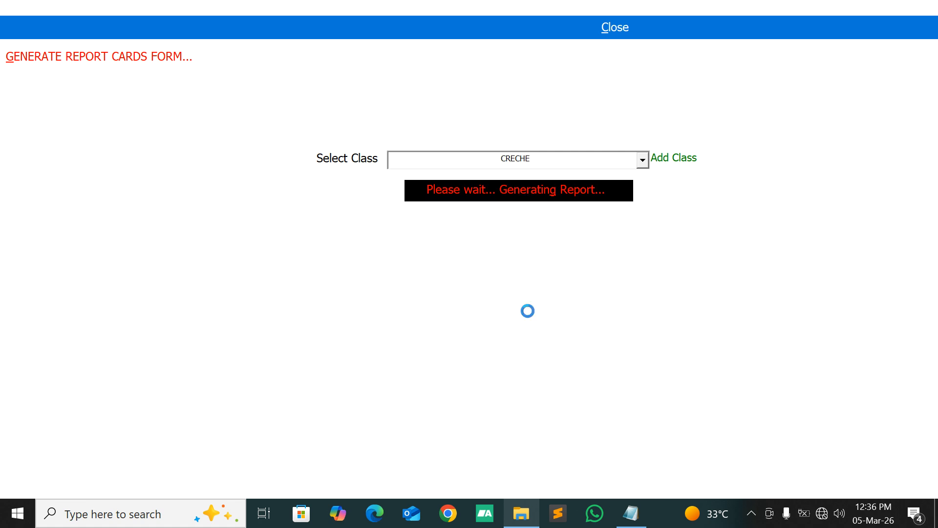
left_click(519, 307)
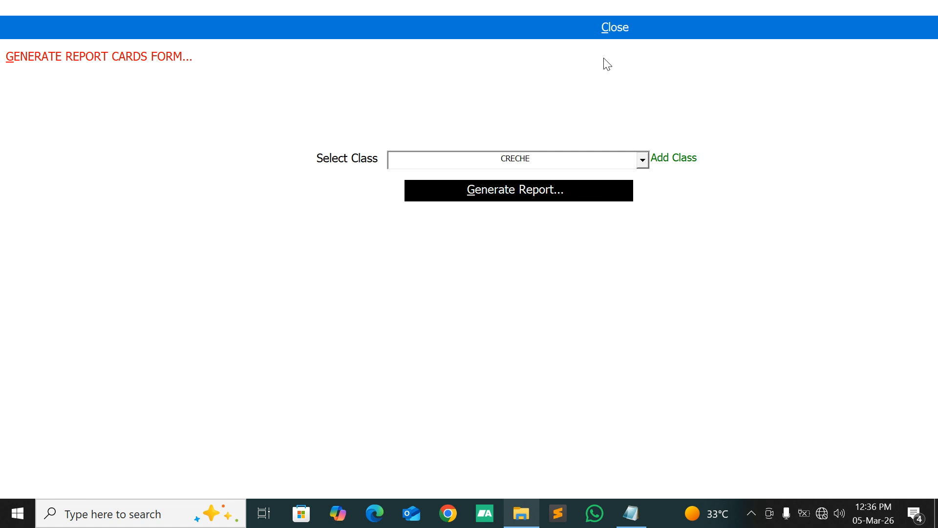
left_click(612, 29)
Generate the Primary BASIC ONE report cards.
left_click(655, 247)
left_click(569, 270)
left_click(567, 280)
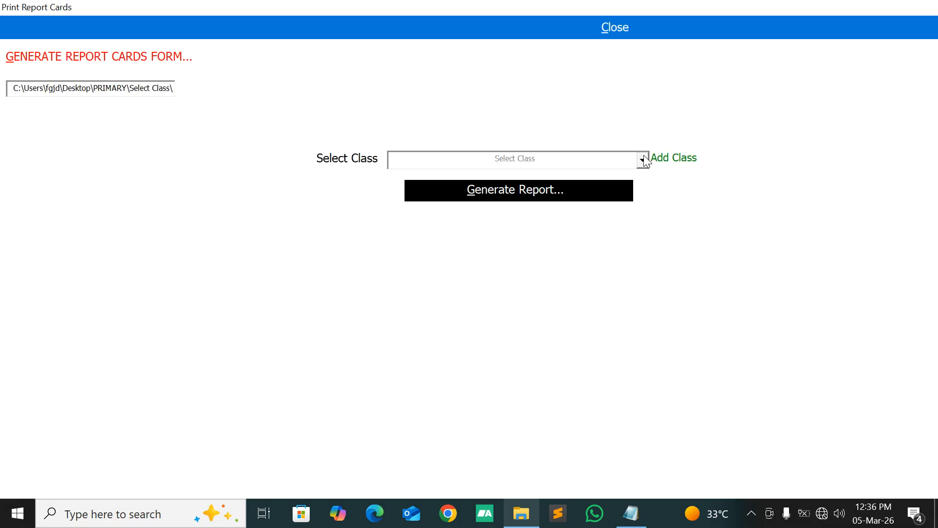
left_click(643, 159)
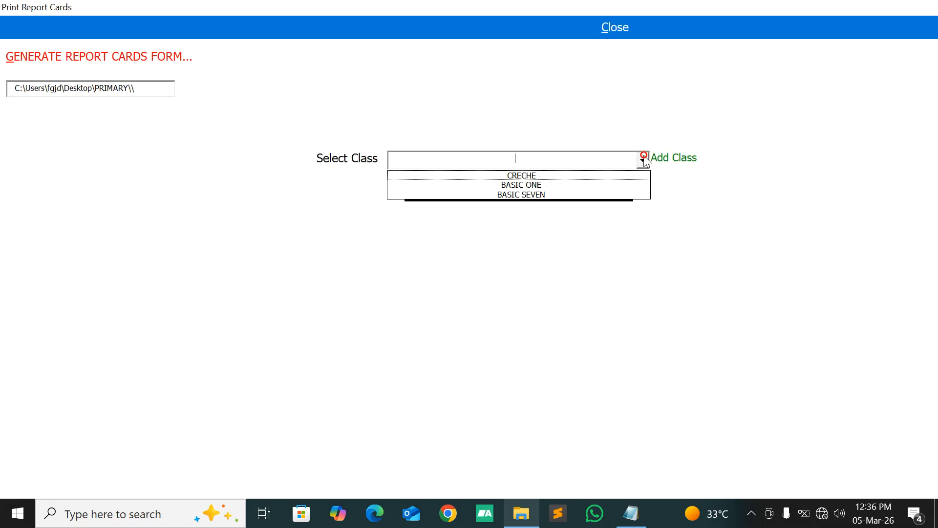
left_click(514, 191)
left_click(514, 193)
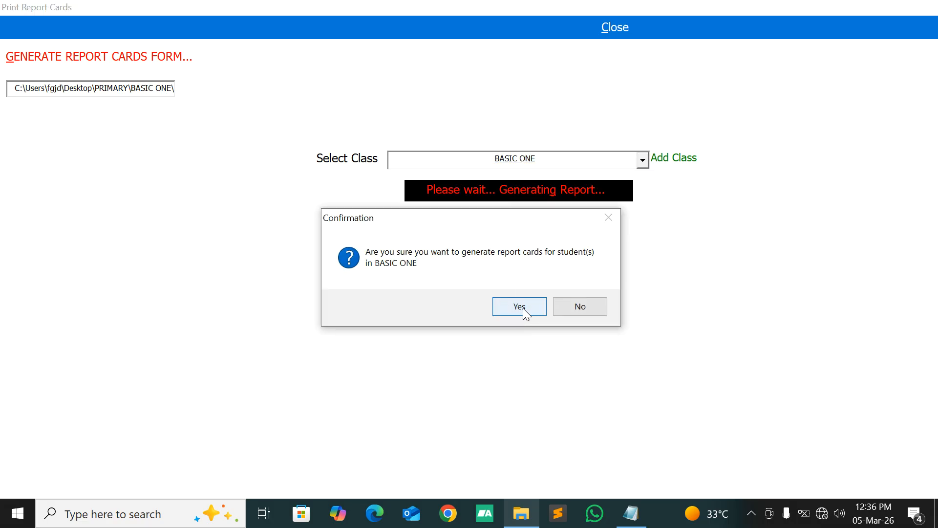
left_click(523, 311)
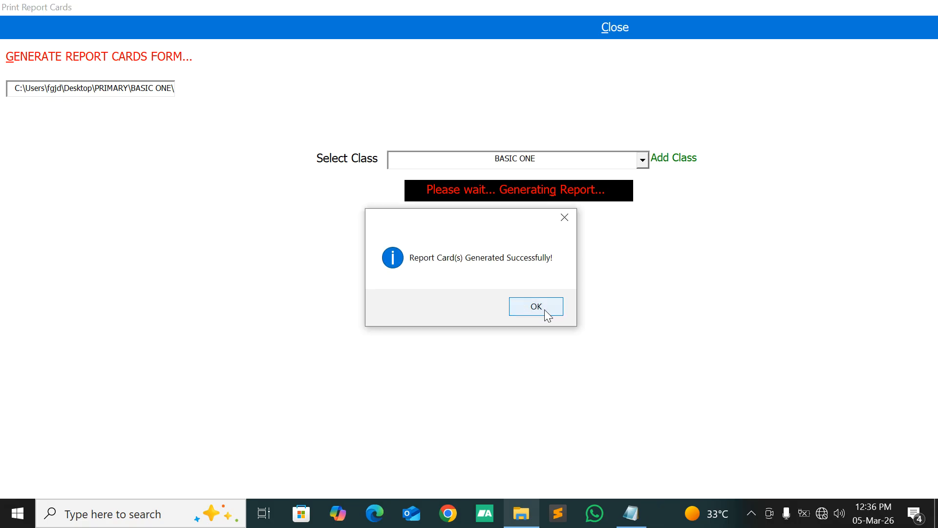
left_click(544, 310)
left_click(614, 34)
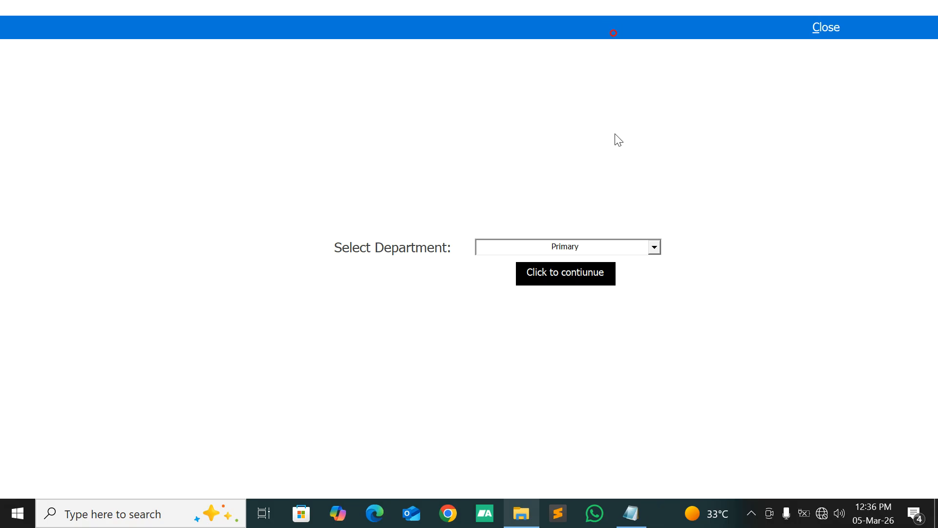
Generate the JHS BASIC SEVEN report cards and close the generation forms.
left_click(654, 248)
left_click(619, 279)
left_click(569, 277)
left_click(644, 159)
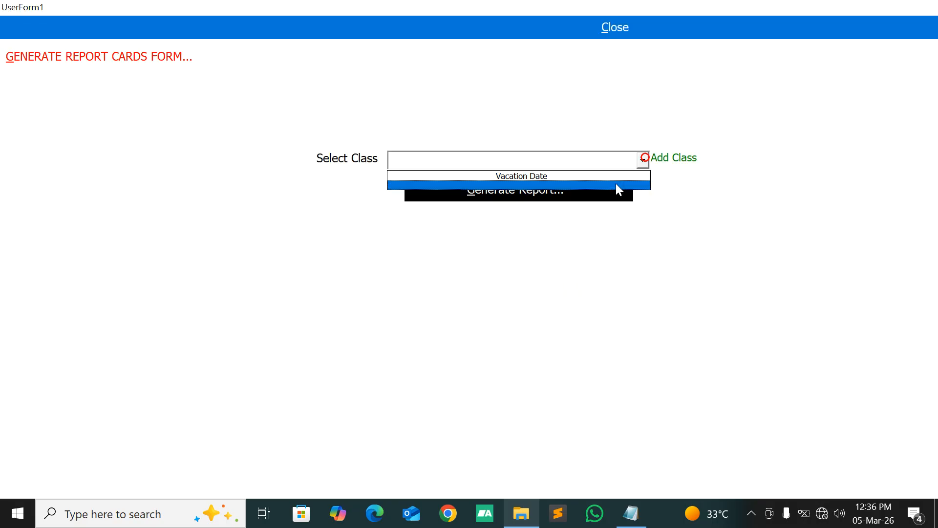
left_click(610, 162)
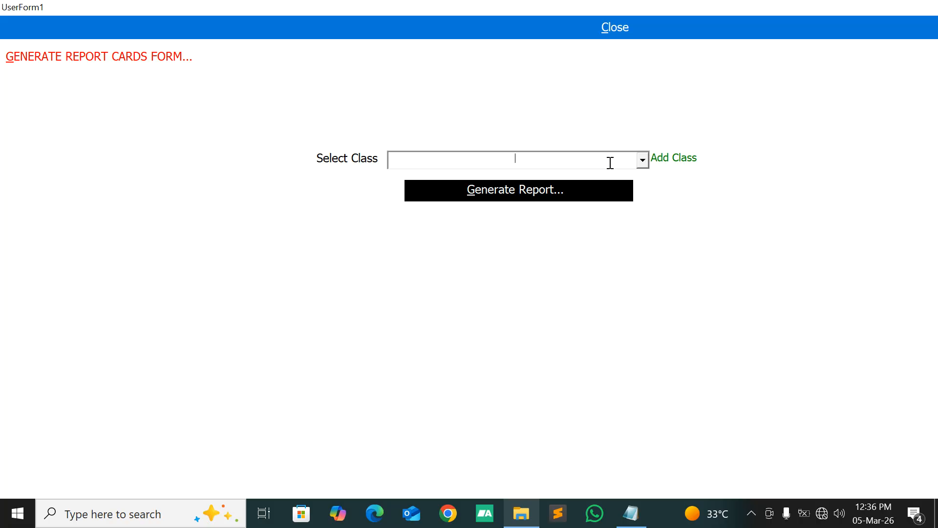
type("BASIC SEVEN")
left_click(559, 189)
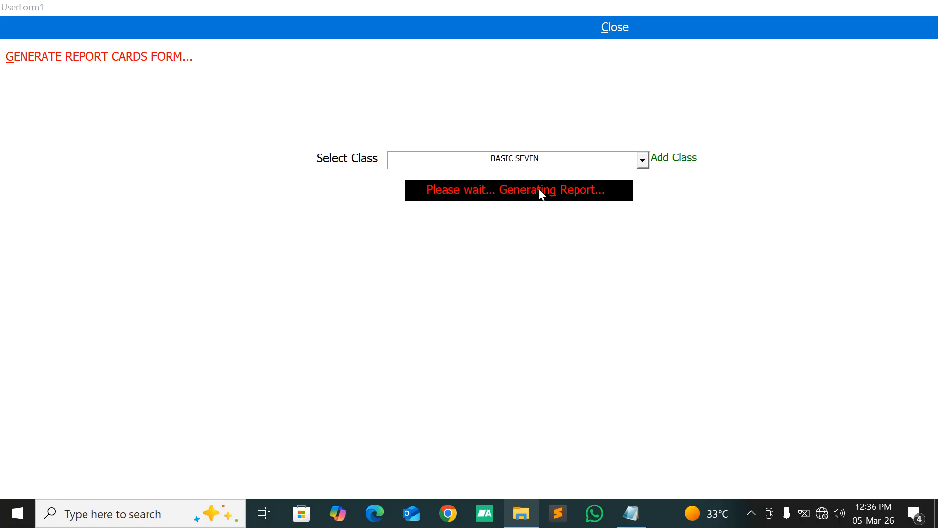
left_click(533, 300)
left_click(526, 308)
left_click(614, 29)
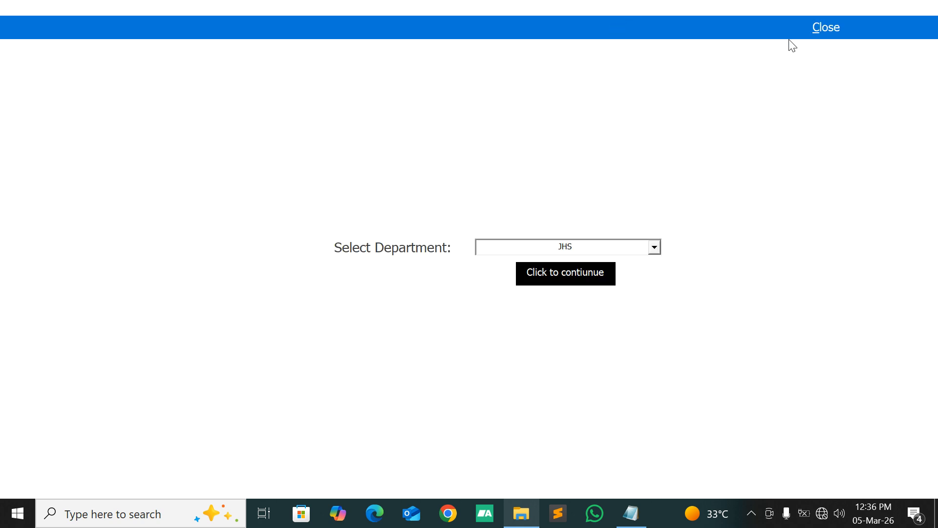
left_click(814, 31)
left_click(522, 514)
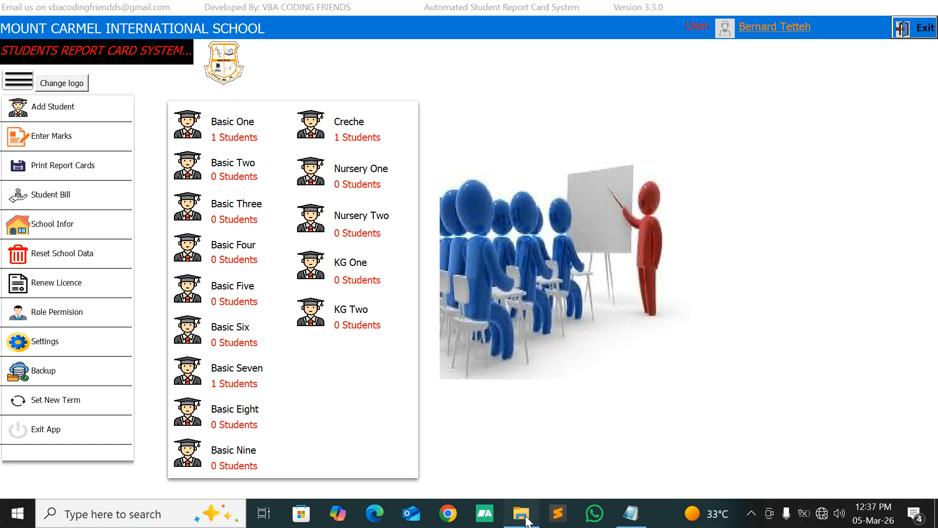
Open the BASIC ONE report card PDF from its folder.
left_click(152, 107)
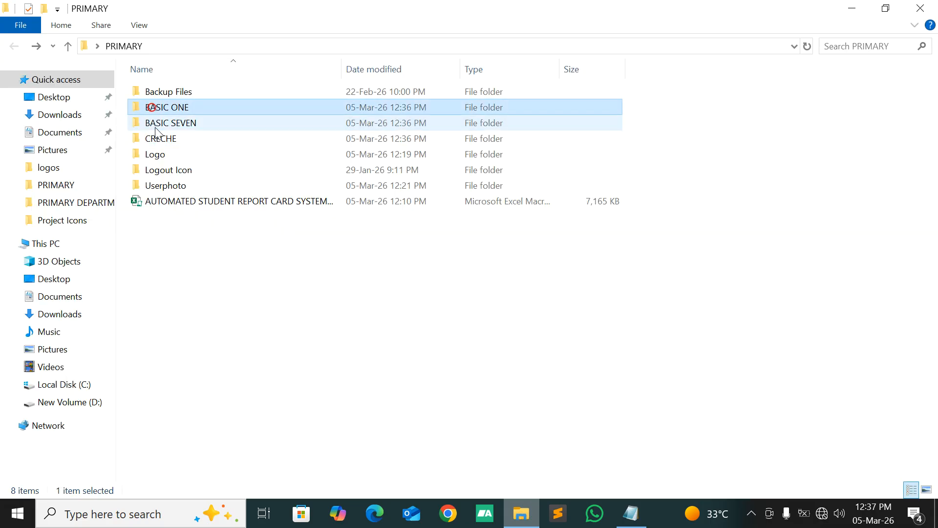
left_click(155, 126)
left_click(157, 138)
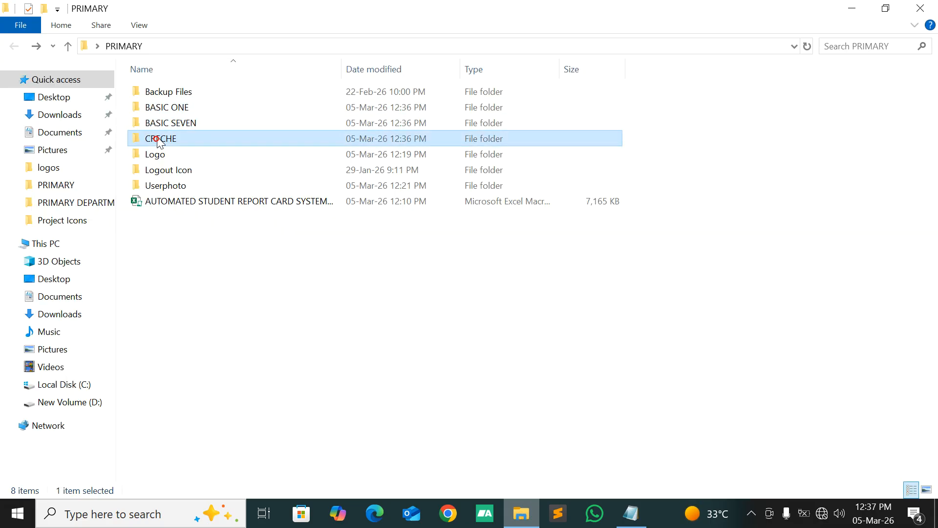
left_click(178, 113)
double_click(177, 113)
left_click(174, 98)
double_click(173, 98)
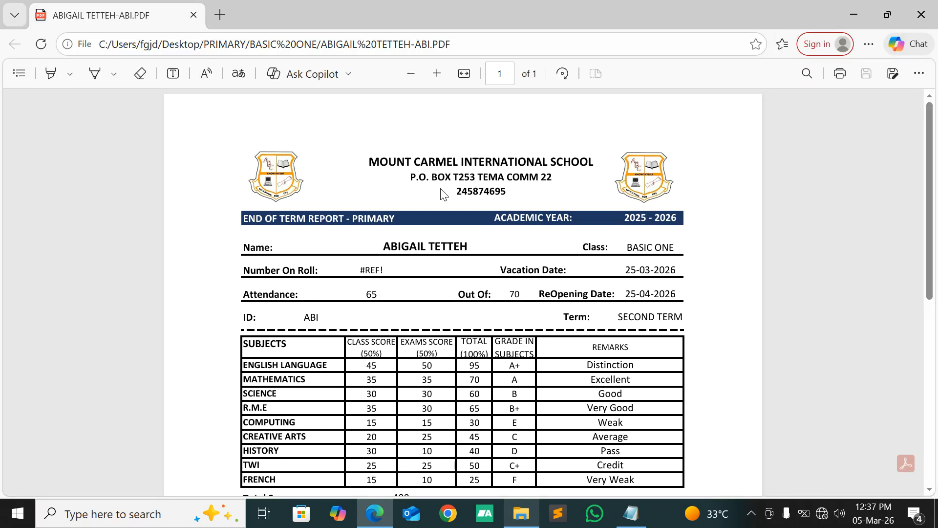
Review the BASIC ONE report card (300 arrears, 1350 payable), then return to PRIMARY.
scroll(441, 188, "down", 8)
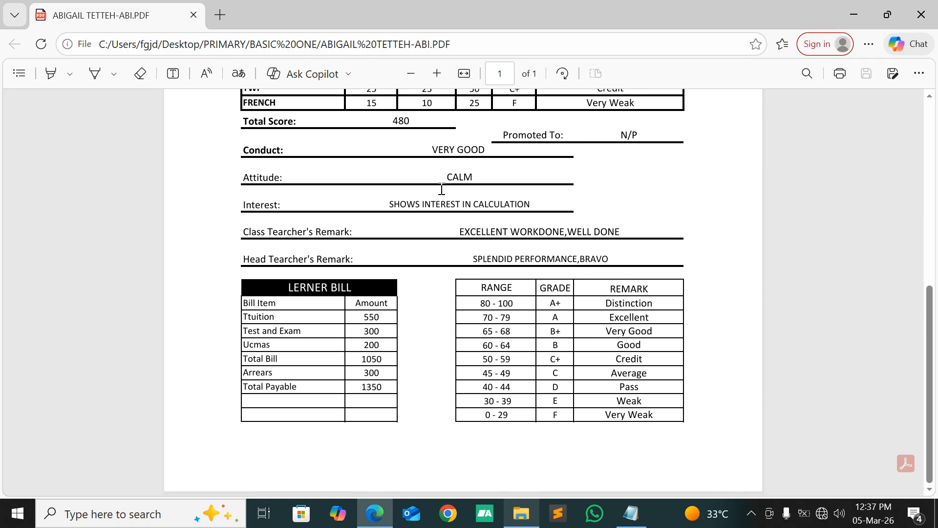
scroll(441, 188, "up", 8)
scroll(441, 191, "down", 8)
scroll(462, 343, "up", 6)
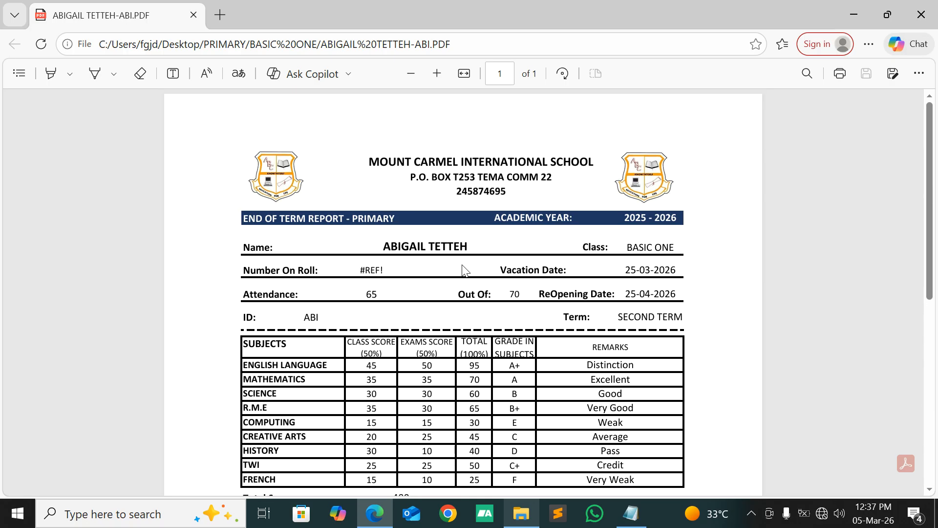
scroll(549, 326, "down", 5)
scroll(536, 308, "up", 5)
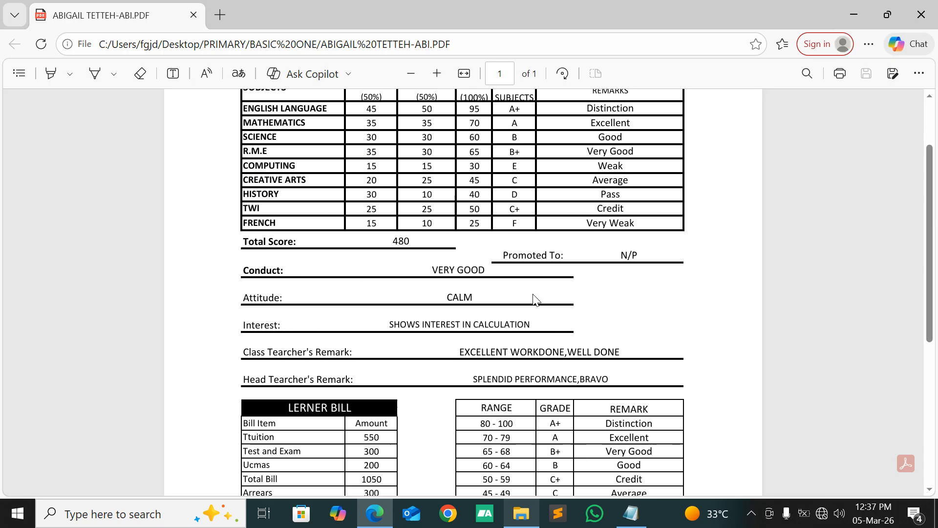
left_click(854, 14)
left_click(14, 46)
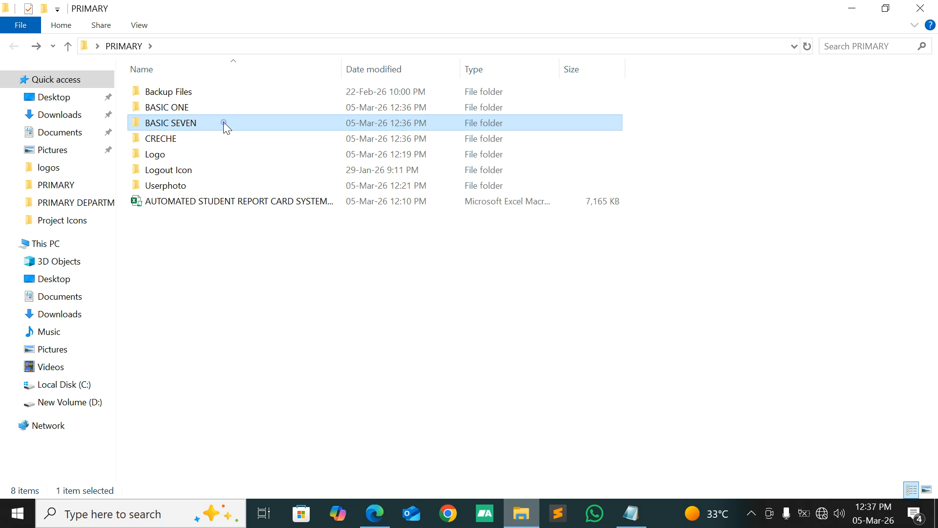
Open the BASIC SEVEN report card PDF and check its 450 arrears and 1750 payable.
double_click(224, 122)
left_click(228, 93)
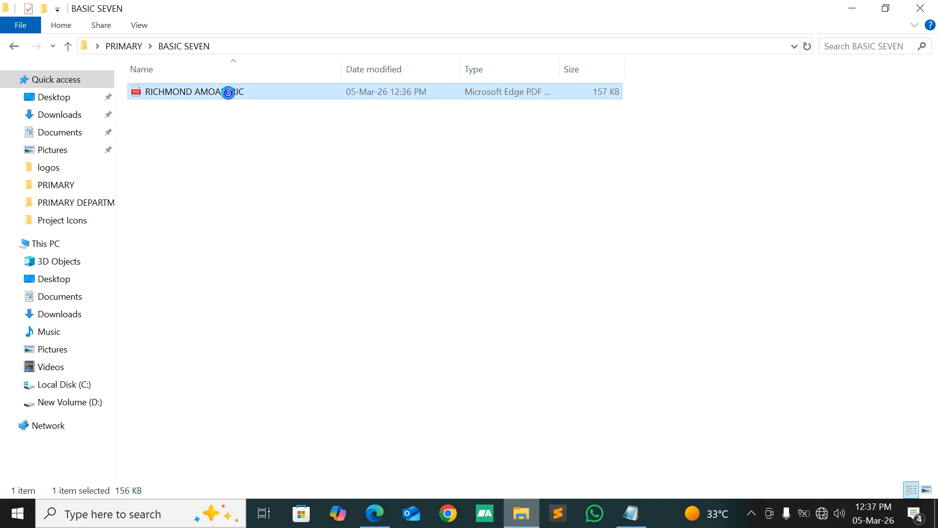
double_click(228, 93)
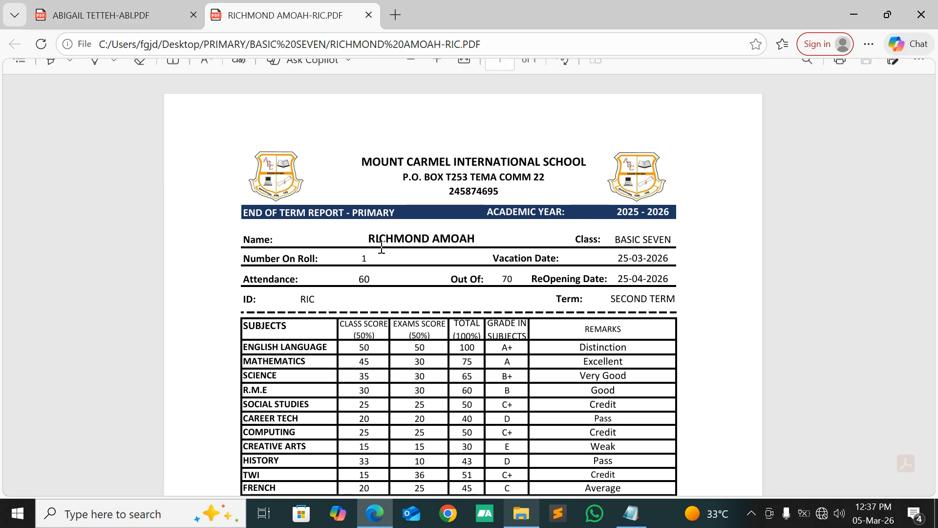
scroll(382, 252, "down", 5)
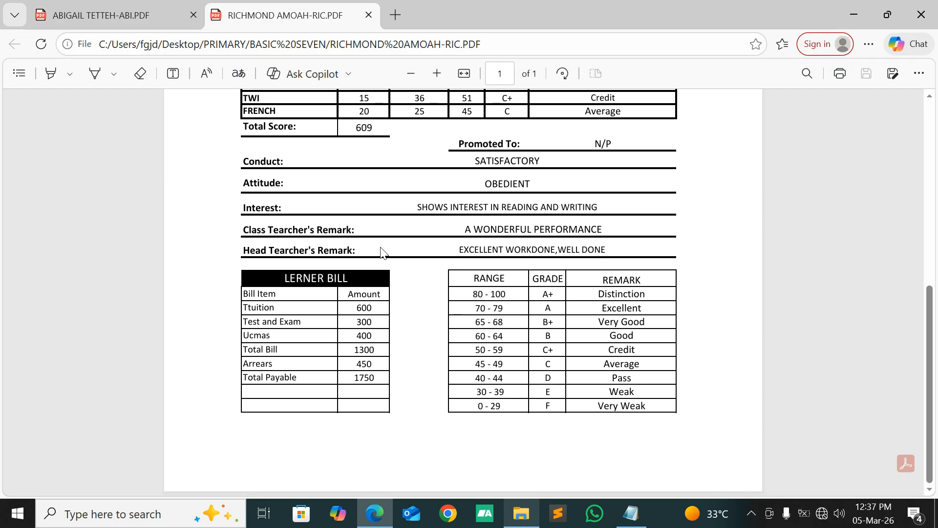
scroll(382, 250, "up", 5)
scroll(384, 249, "down", 5)
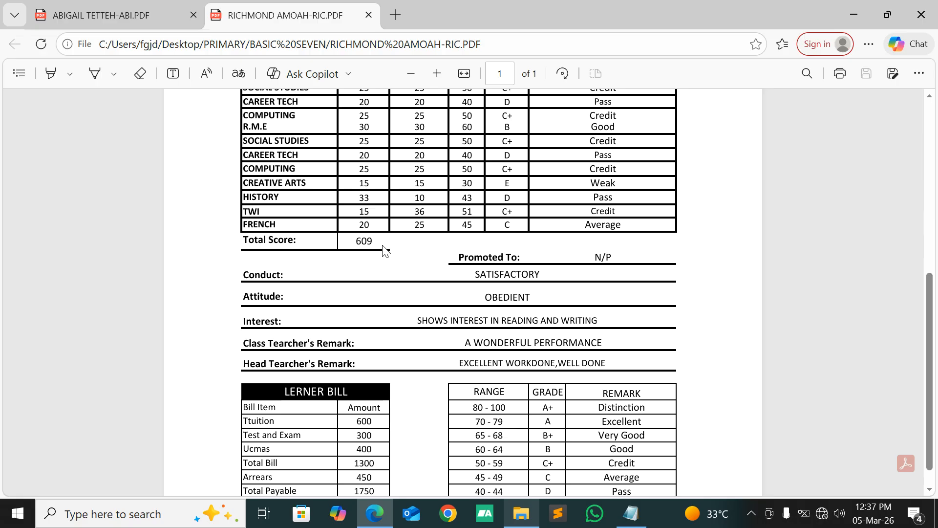
scroll(384, 249, "up", 5)
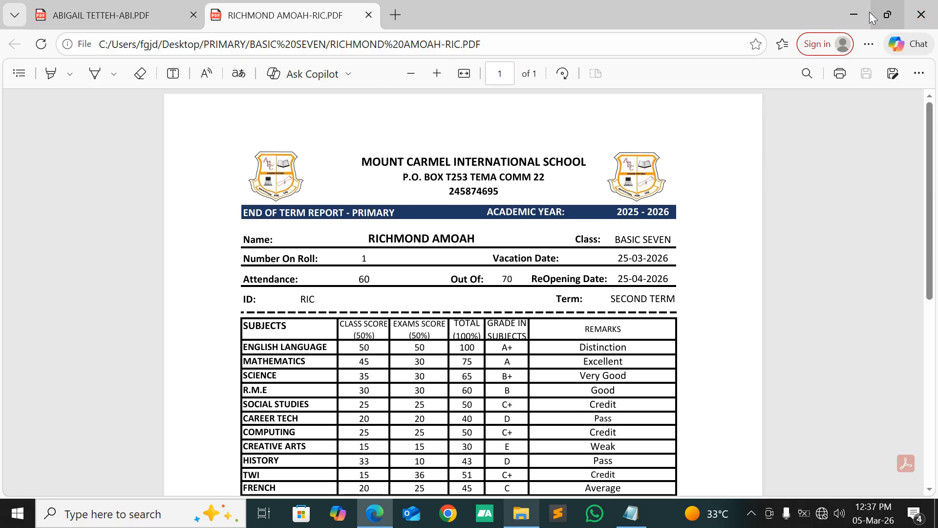
left_click(858, 22)
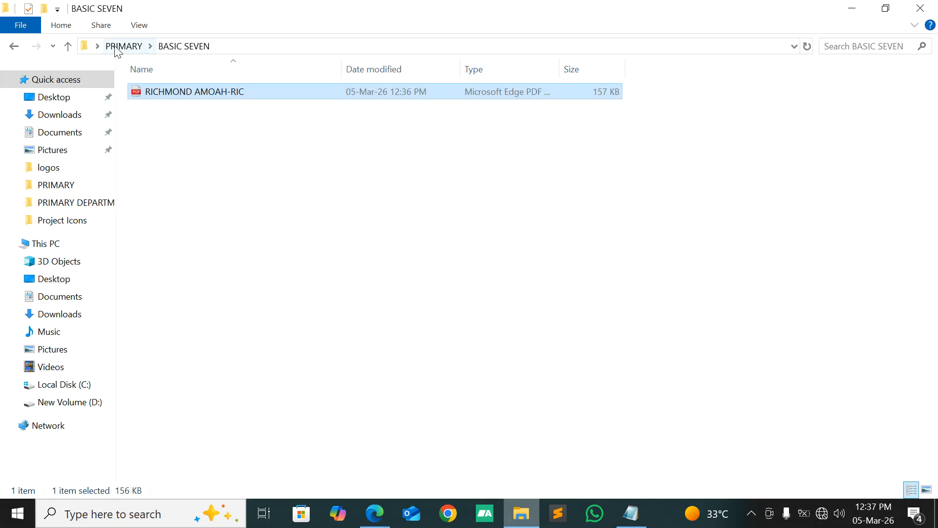
Return to PRIMARY, then open School Infor and select MOUNT CARMEL INTERNATIONAL SCHOOL.
left_click(10, 47)
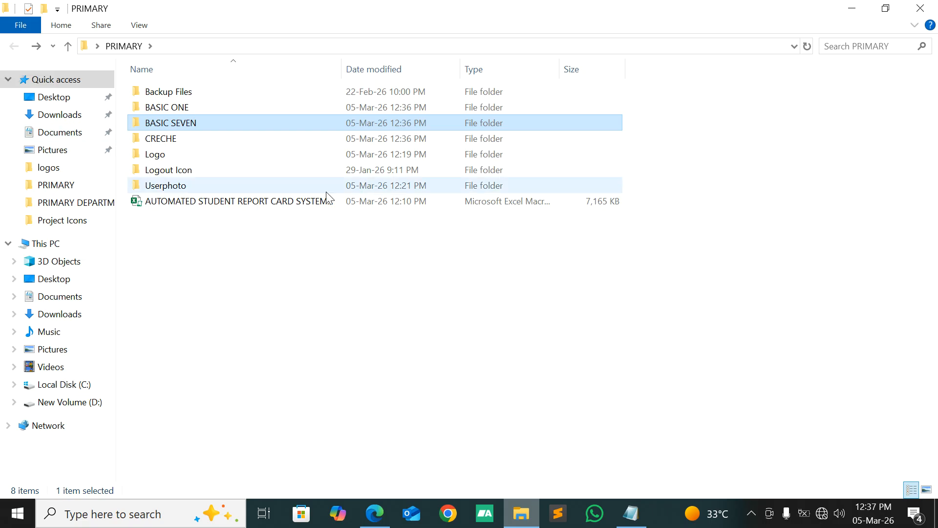
left_click(849, 10)
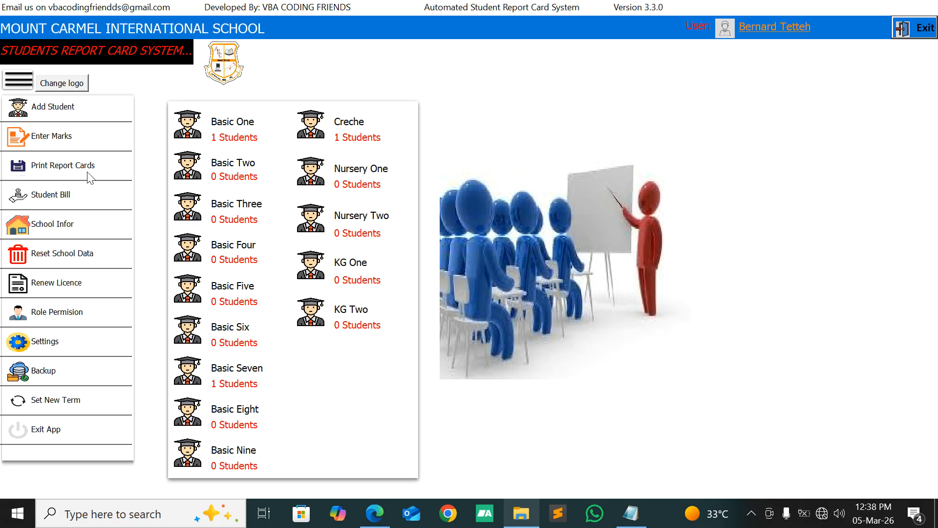
left_click(41, 228)
left_click(367, 402)
left_click(313, 417)
Load the selected school's saved details and logo, then view and close the Reset School Data panel.
left_click(397, 400)
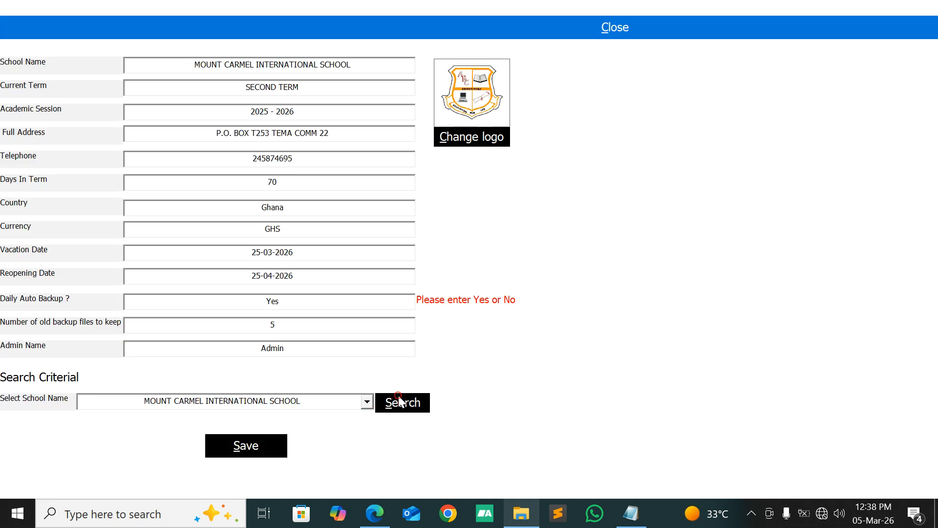
left_click(608, 30)
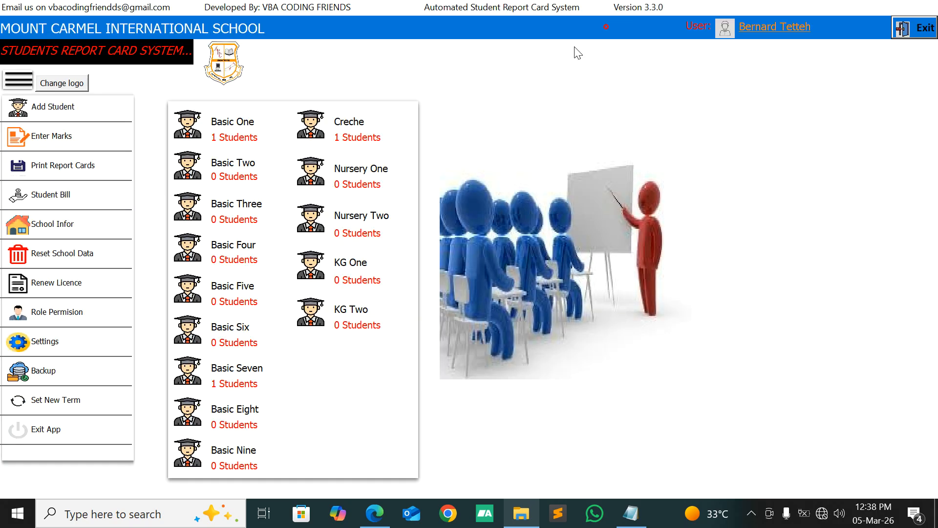
left_click(58, 259)
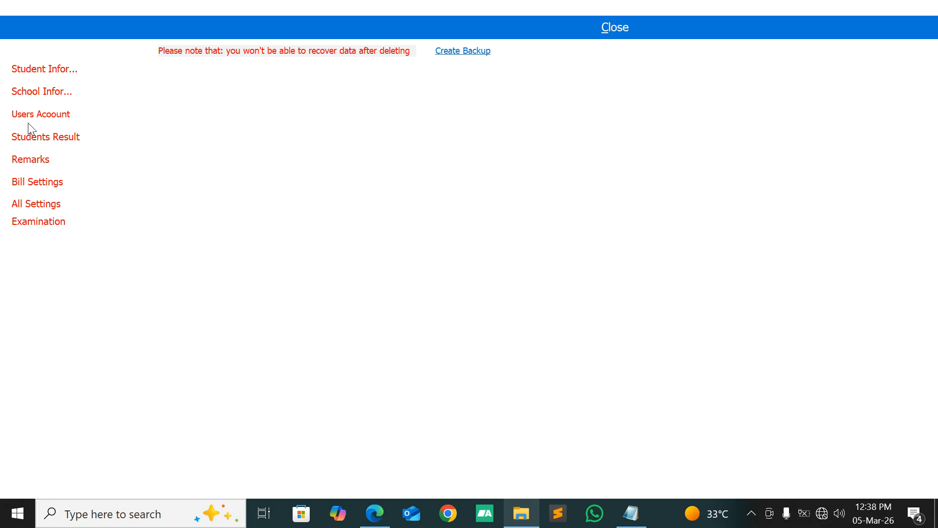
left_click(613, 27)
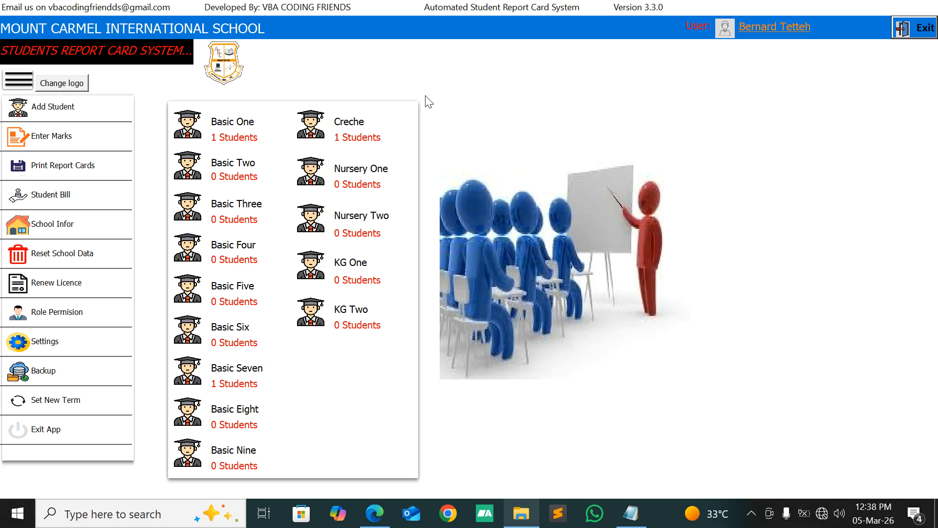
Review the Reset School Data and Renew Licence panels, closing each, then open Role Permission.
left_click(55, 264)
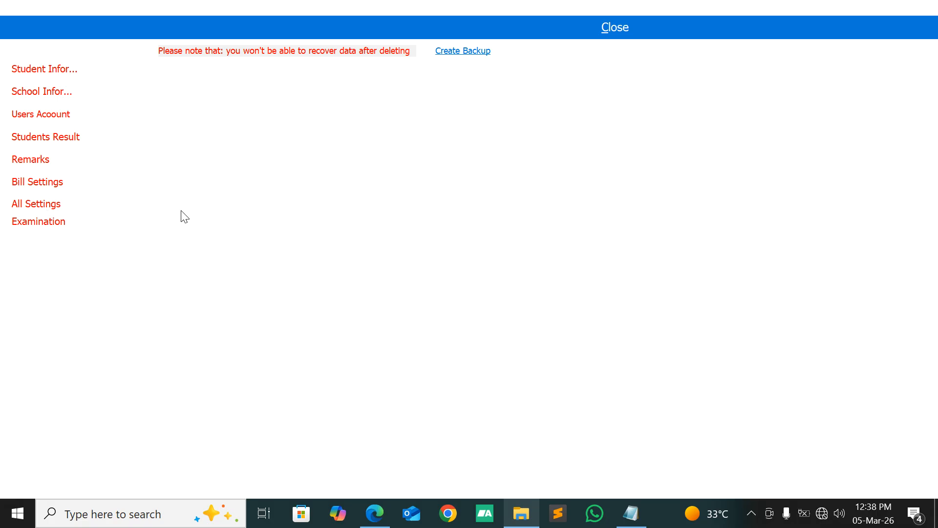
left_click(614, 28)
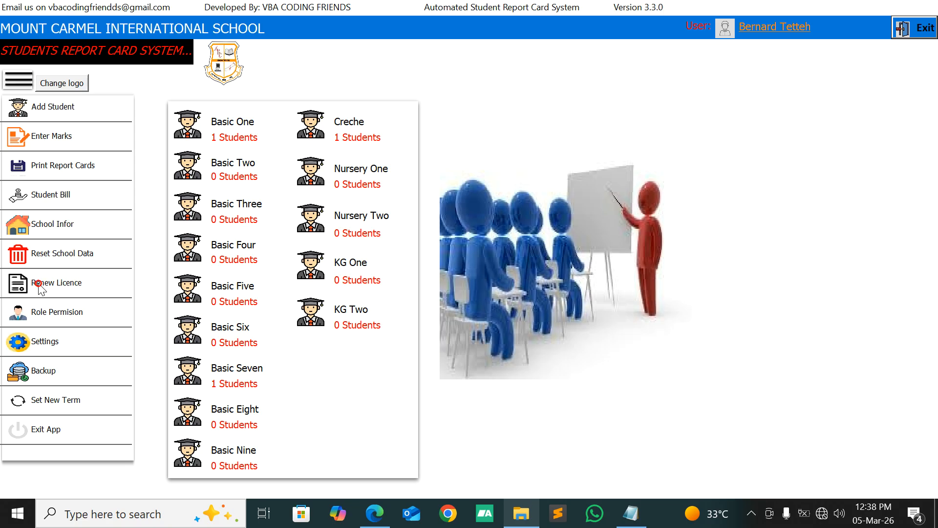
left_click(39, 284)
left_click(608, 30)
left_click(46, 315)
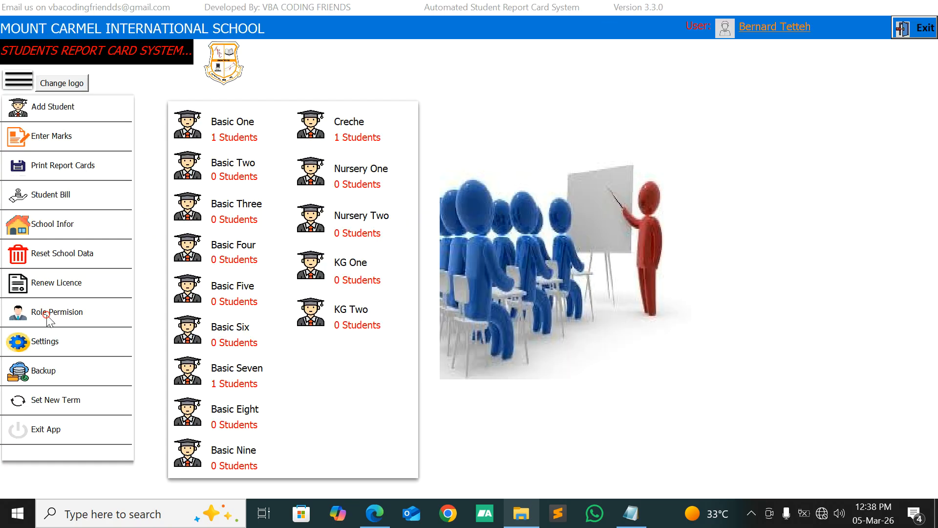
Set the chosen user's Add Student permission to Not Allowed and update the role permissions.
left_click(242, 53)
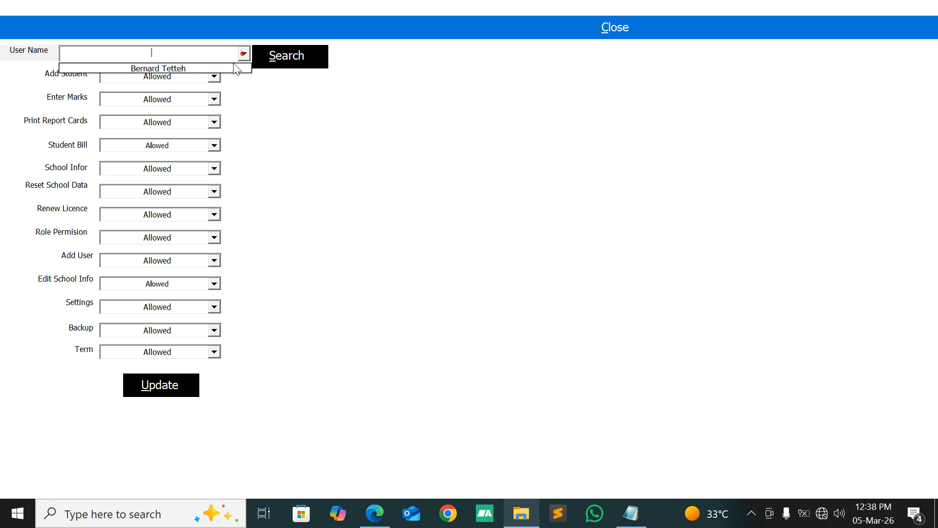
left_click(213, 73)
left_click(299, 56)
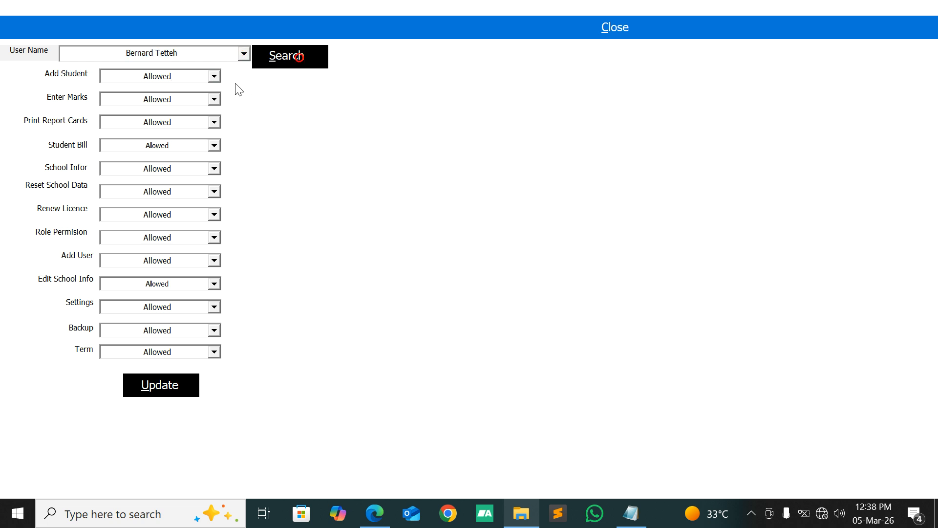
left_click(213, 78)
left_click(190, 100)
left_click(160, 389)
left_click(532, 312)
left_click(614, 28)
Reload the same user's permissions, set Add Student back to Allowed, and save the update.
left_click(49, 312)
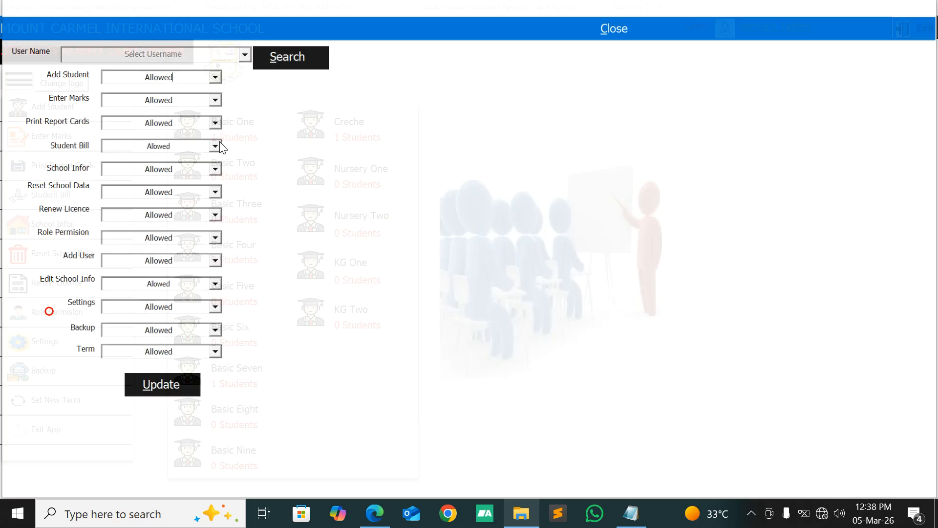
left_click(244, 55)
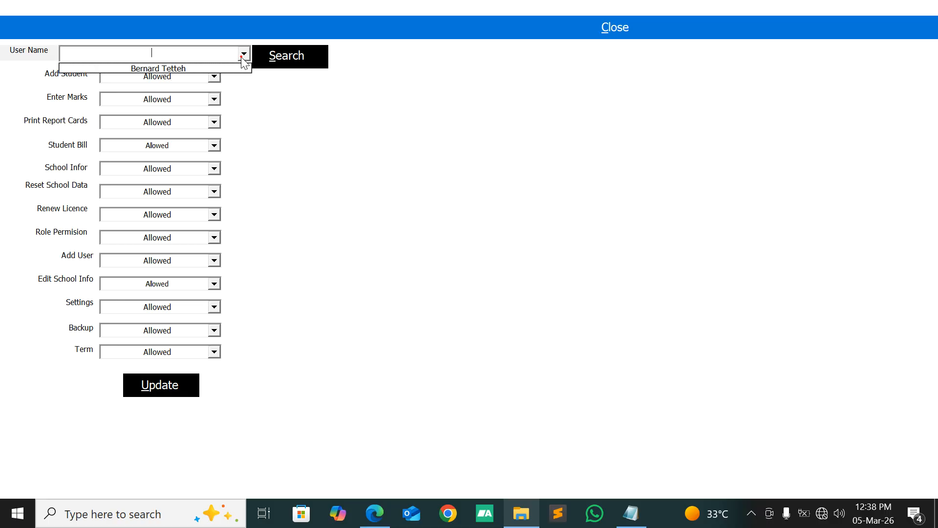
left_click(233, 69)
left_click(292, 59)
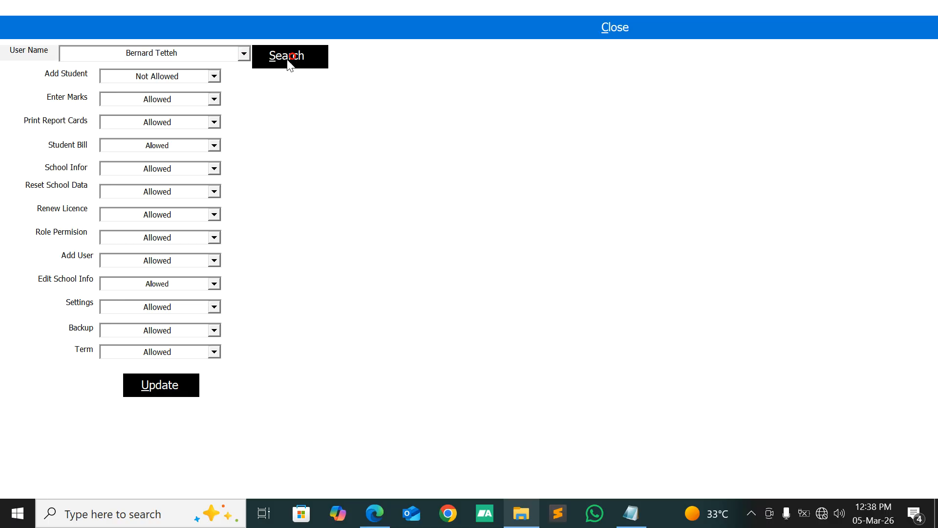
left_click(214, 76)
left_click(203, 89)
left_click(161, 385)
key("Return")
left_click(617, 29)
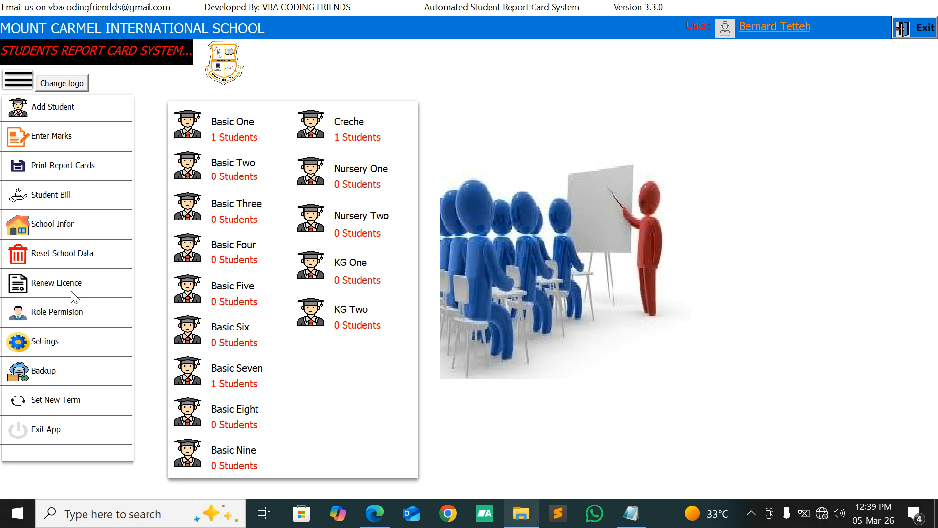
left_click(42, 386)
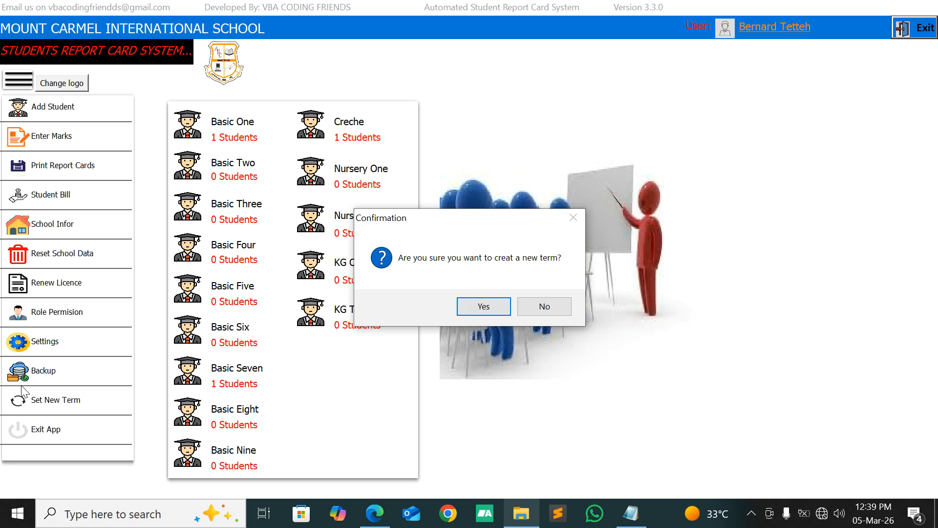
left_click(553, 305)
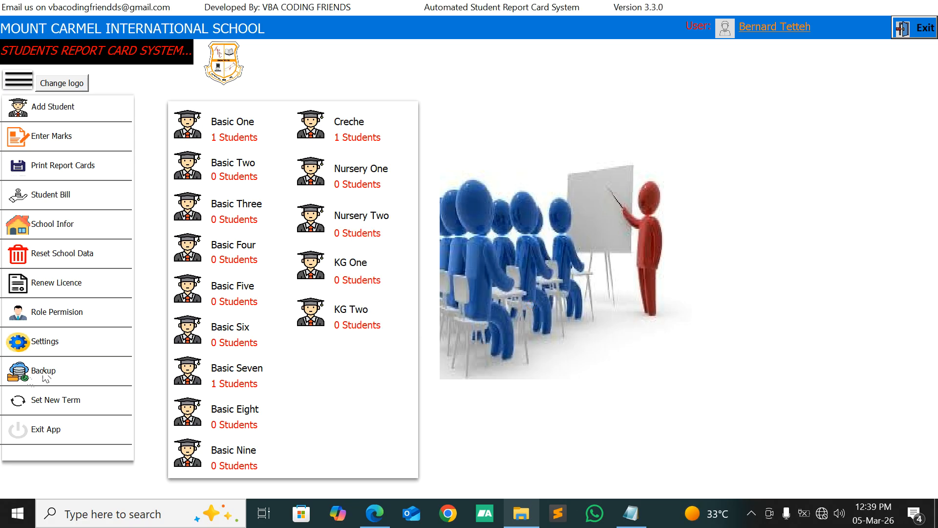
left_click(43, 406)
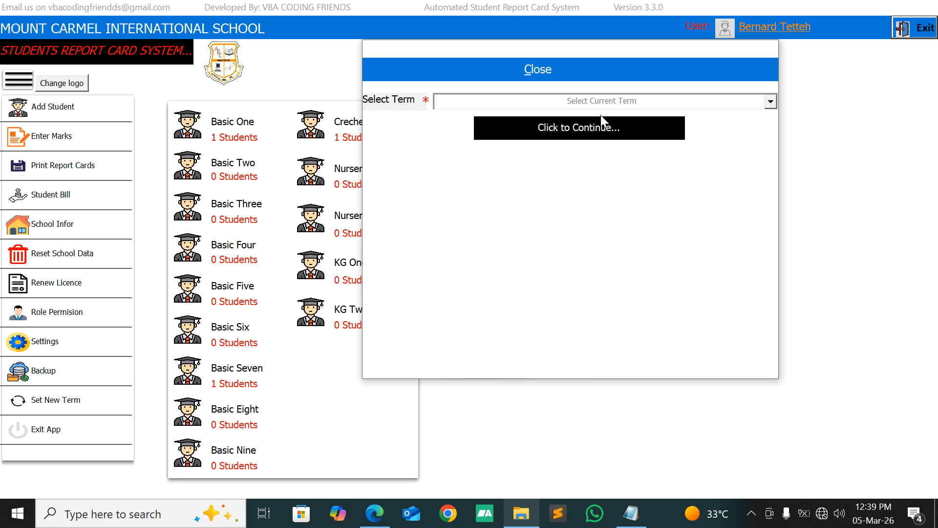
left_click(770, 101)
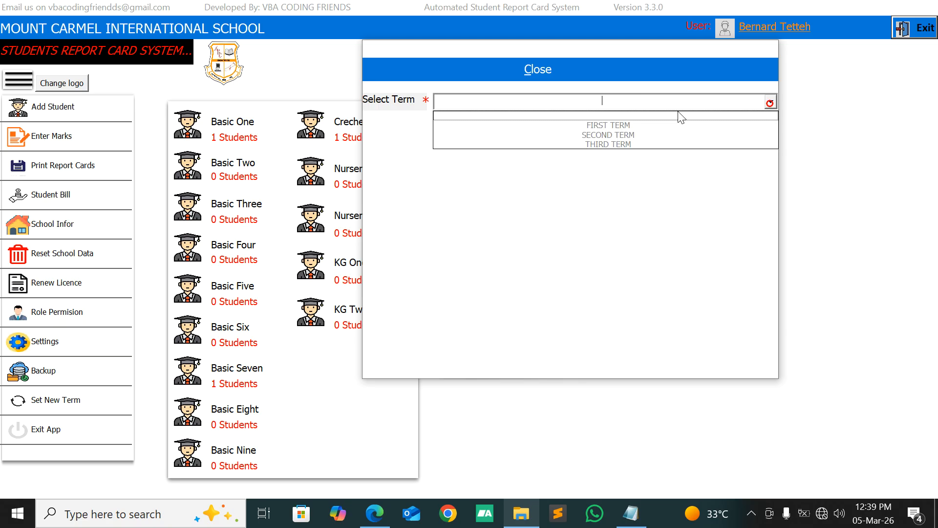
left_click(602, 144)
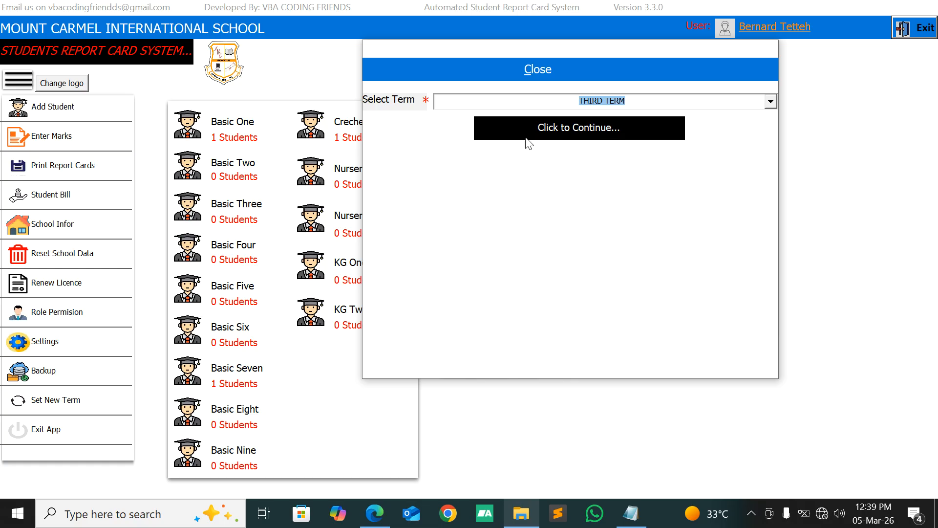
left_click(536, 71)
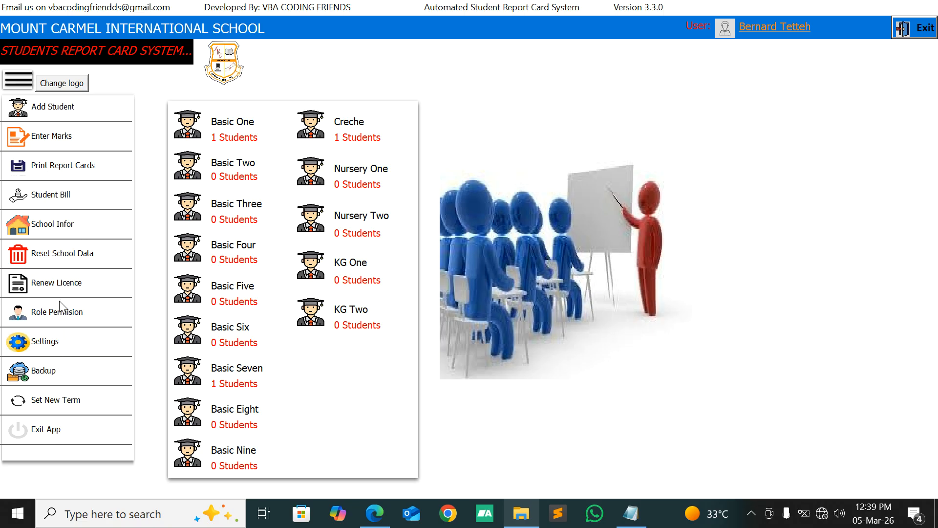
On the licence activation form, copy the displayed PC serial number into the PC Serial Number field.
left_click(64, 282)
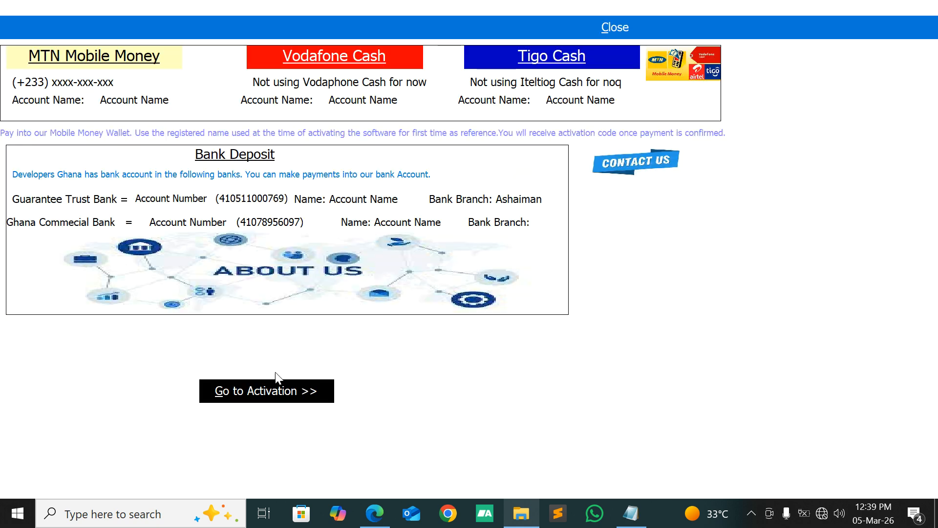
left_click(265, 388)
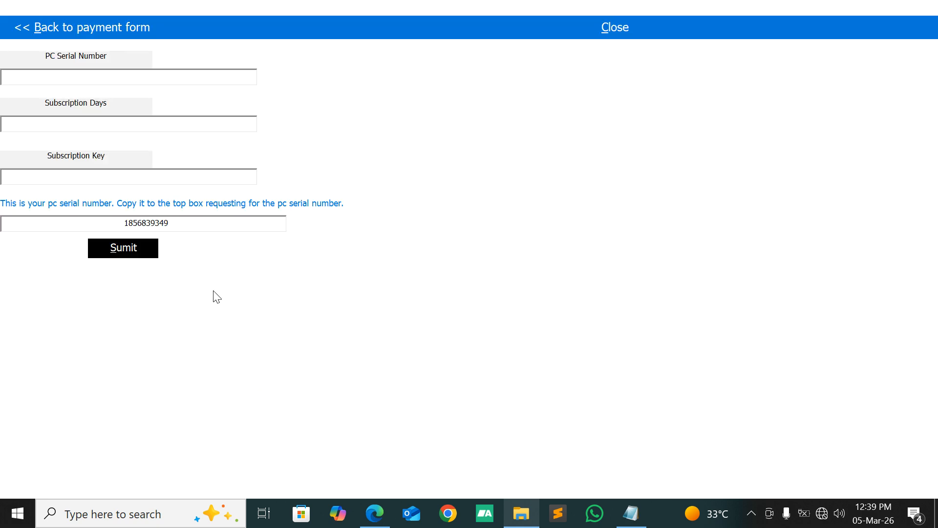
double_click(115, 225)
key("ctrl+c")
left_click(165, 76)
key("ctrl+v")
Enter 30 subscription days, paste the subscription key, submit, and acknowledge the verification messages.
left_click(170, 120)
type("30")
left_click(631, 513)
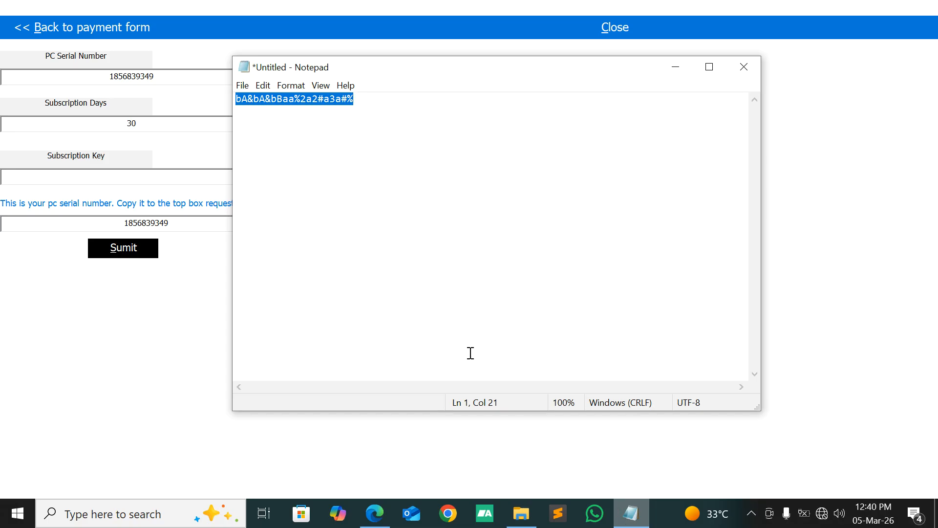
left_click(176, 179)
key("ctrl+v")
left_click(130, 249)
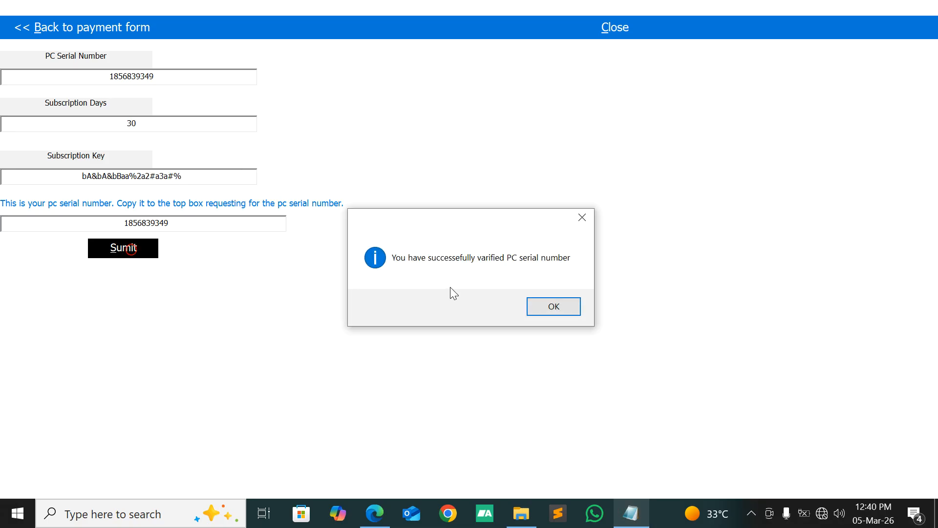
left_click(545, 304)
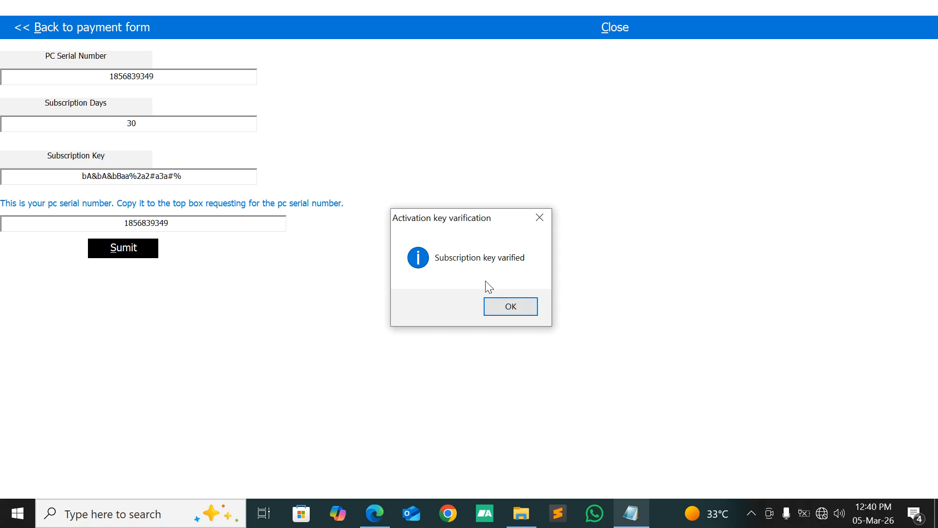
left_click(512, 304)
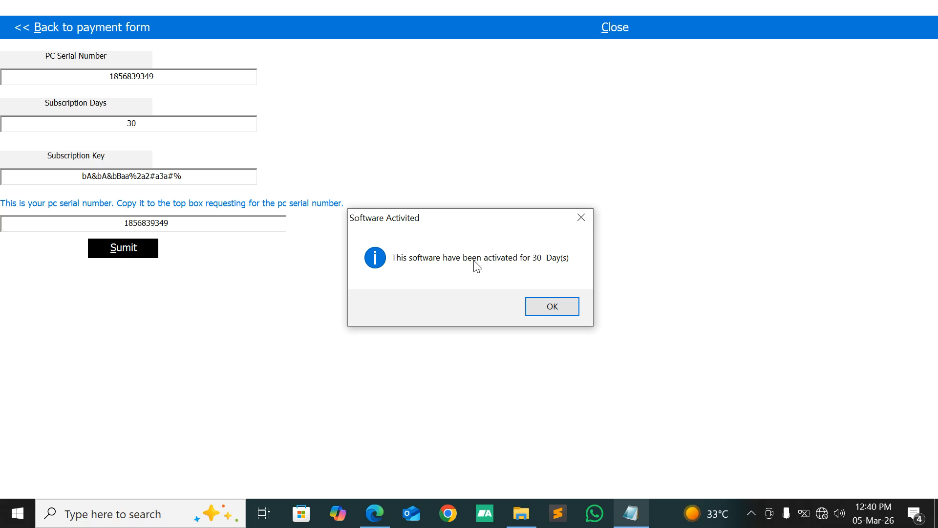
left_click(549, 306)
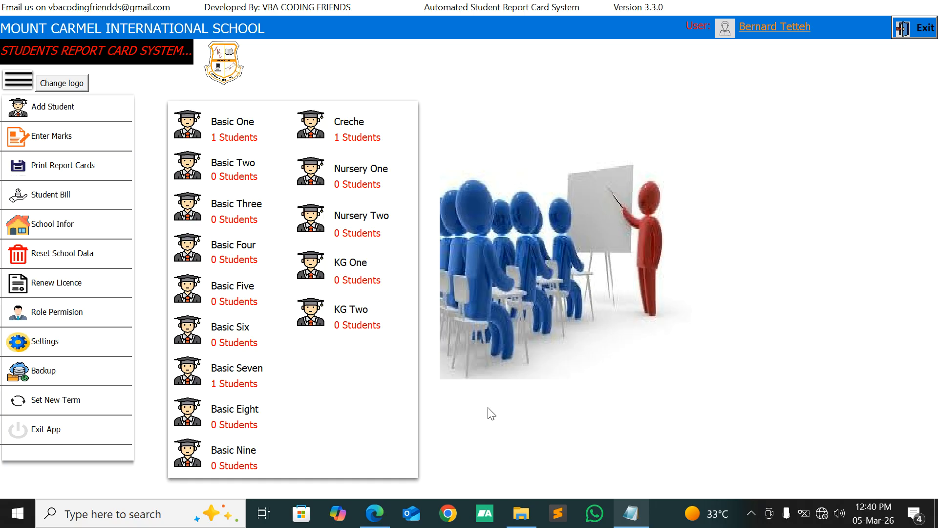
left_click(522, 514)
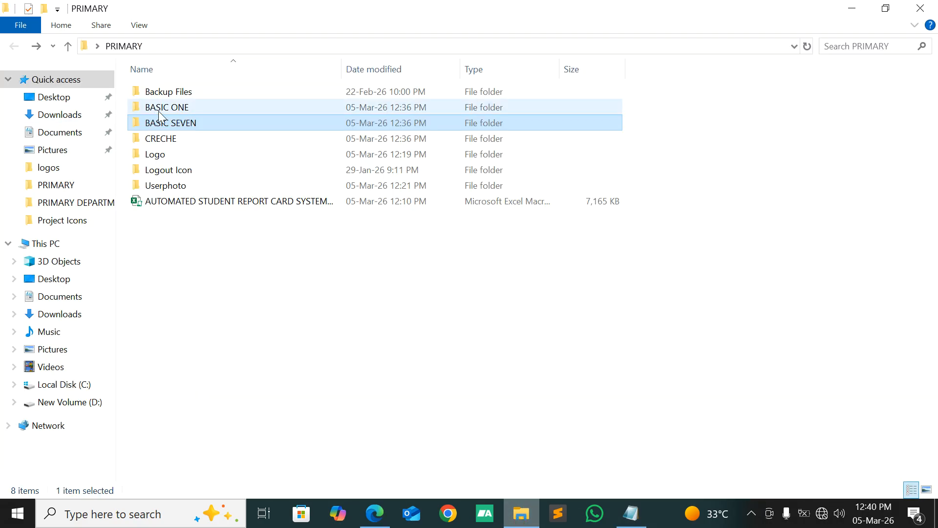
double_click(159, 111)
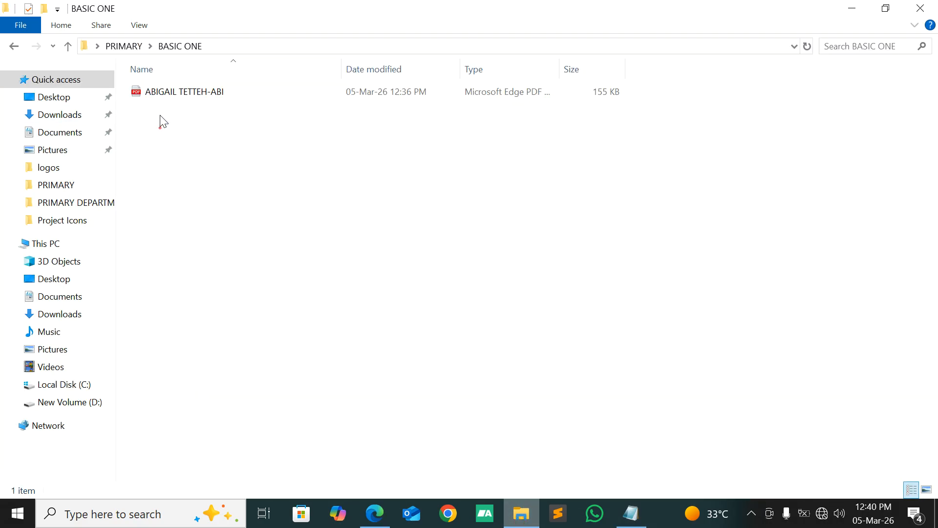
left_click(161, 93)
left_click(13, 46)
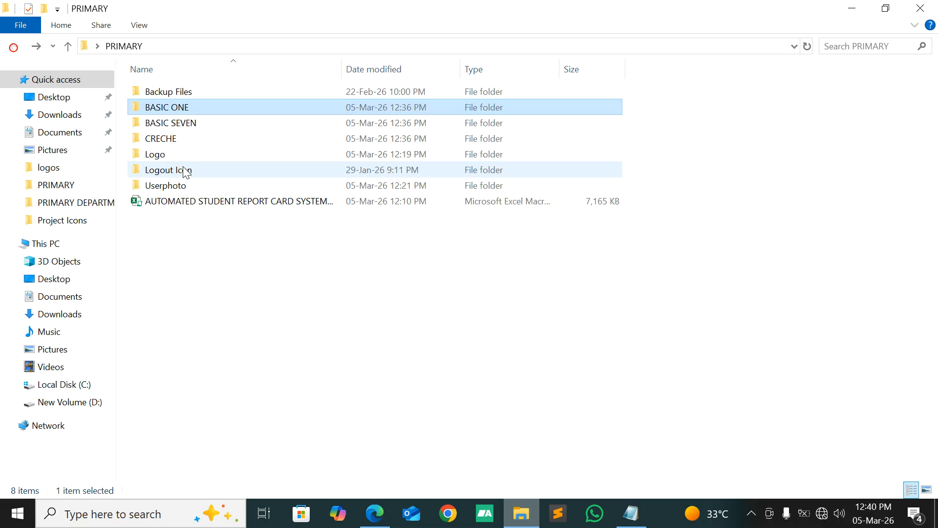
left_click(171, 137)
double_click(170, 137)
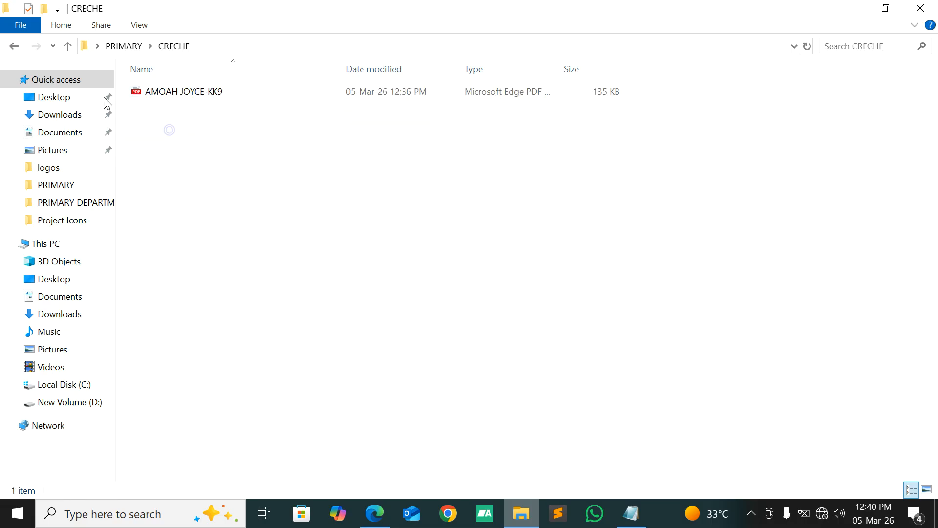
left_click(14, 47)
double_click(207, 121)
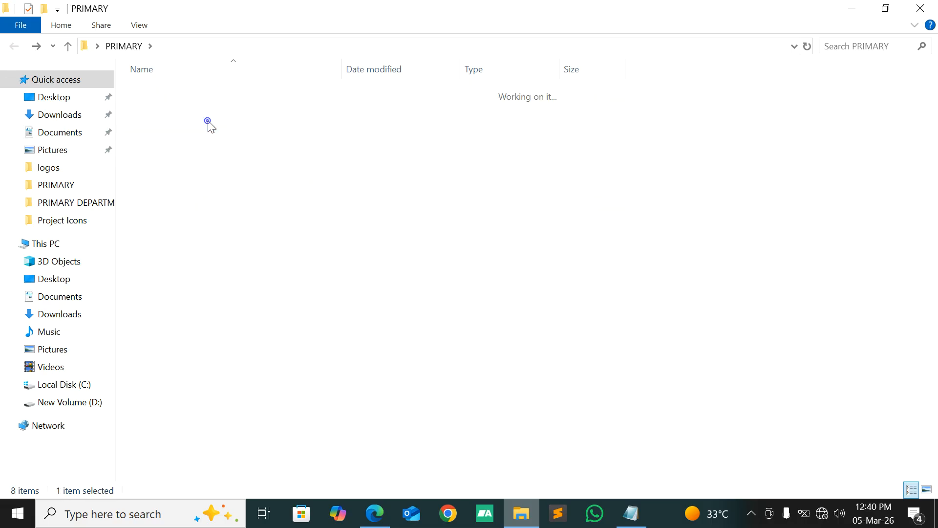
left_click(14, 46)
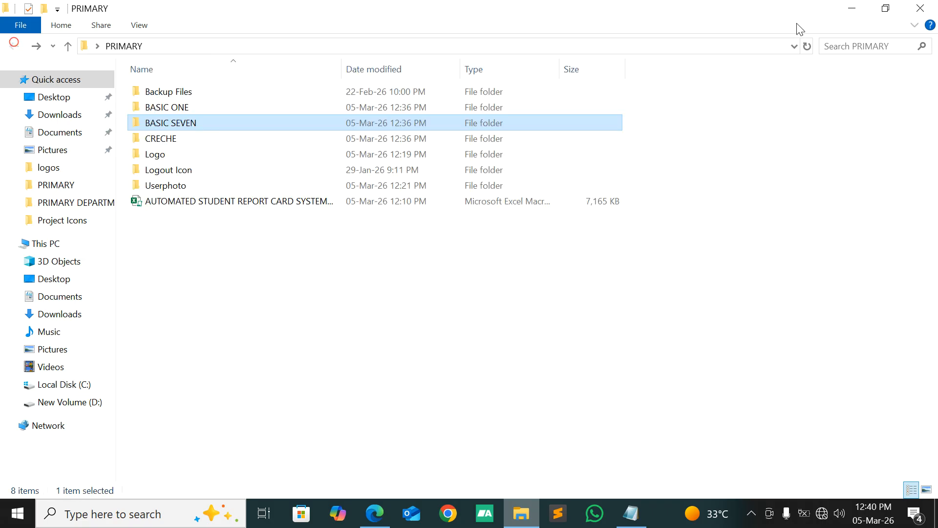
left_click(851, 8)
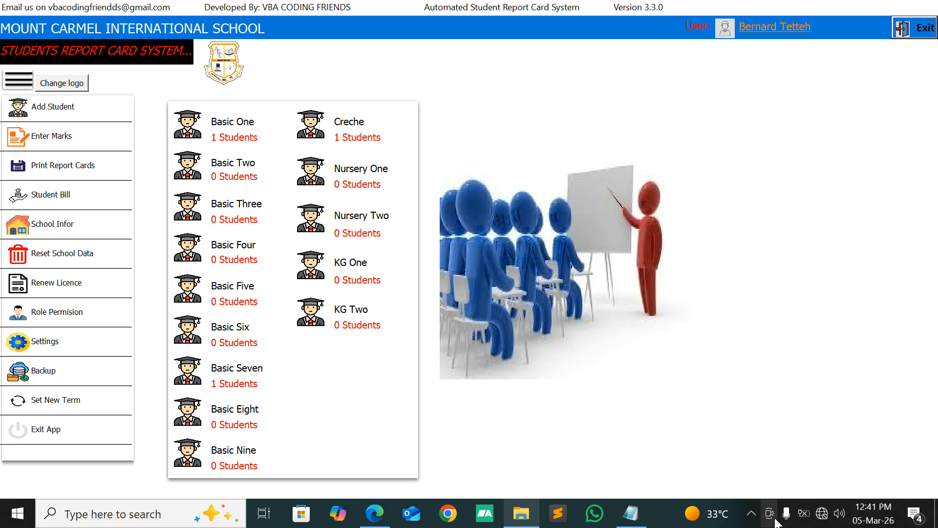
left_click(751, 522)
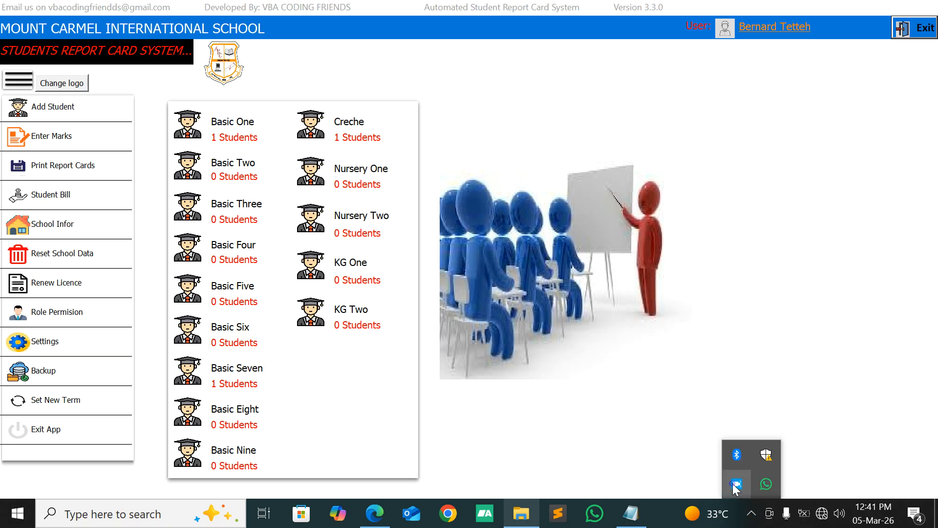